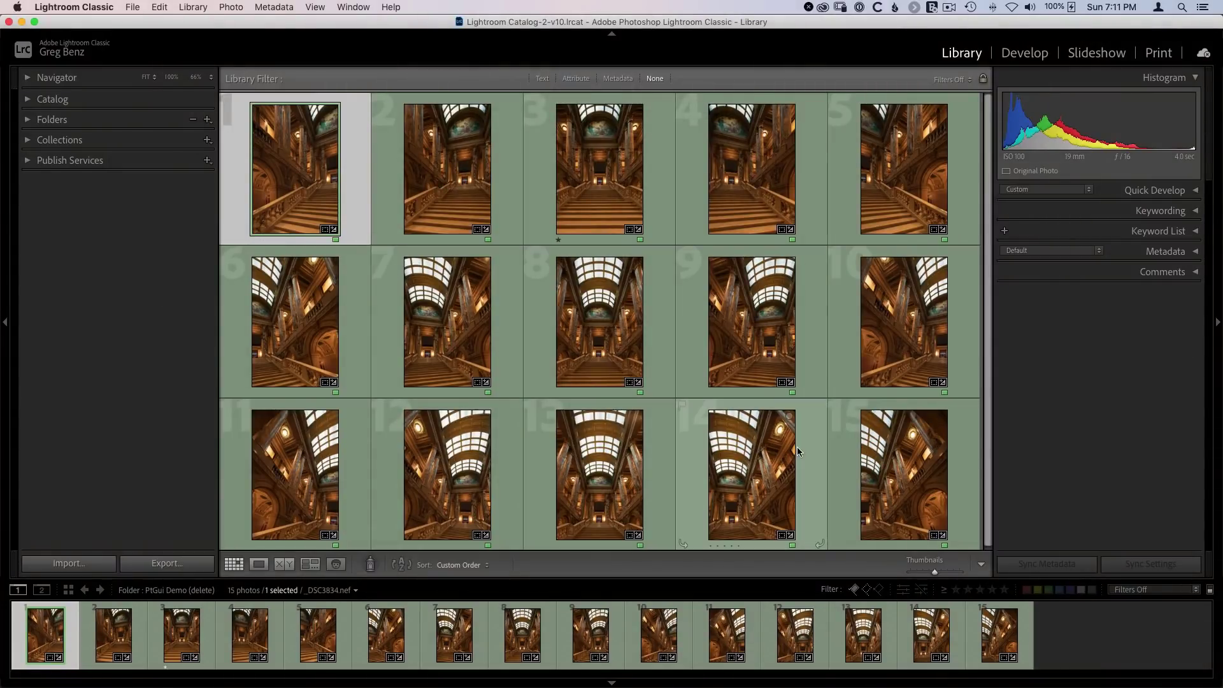
Step: Open the first staircase photo enlarged and page forward through the 15 photos to examine their framing
{"action": "double_click", "coordinate": [321, 202]}
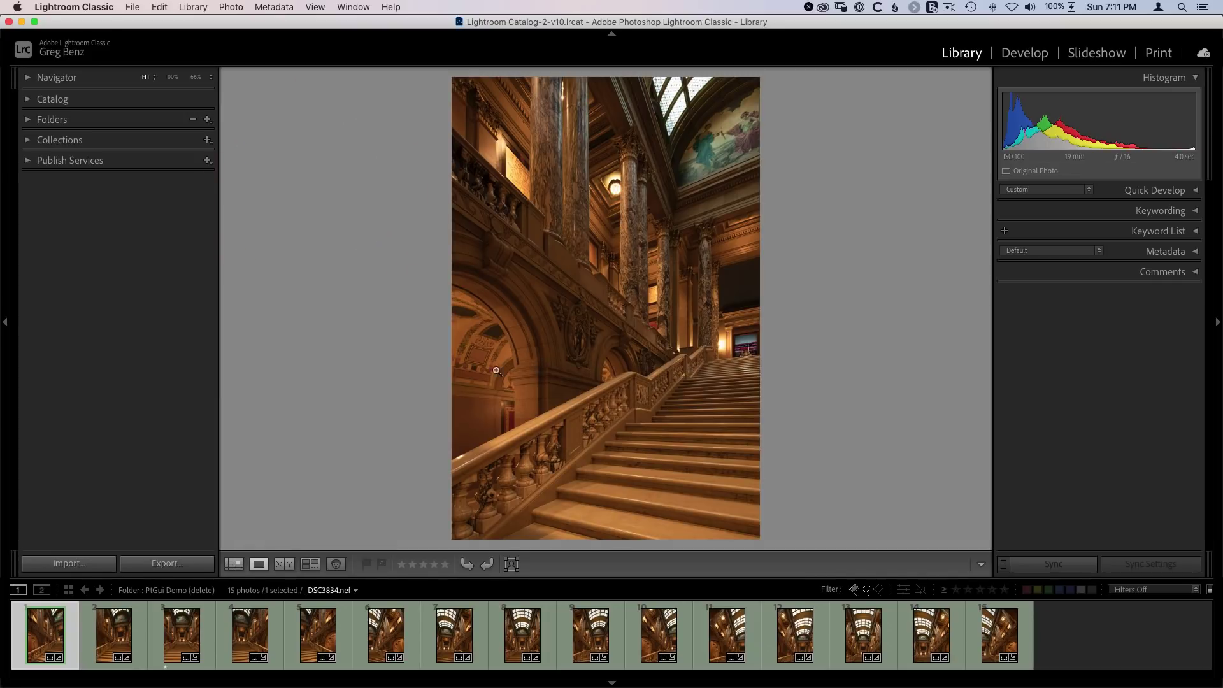
{"action": "key", "text": "Right"}
{"action": "key", "text": "Right"}
{"action": "key", "text": "Right"}
{"action": "key", "text": "Right"}
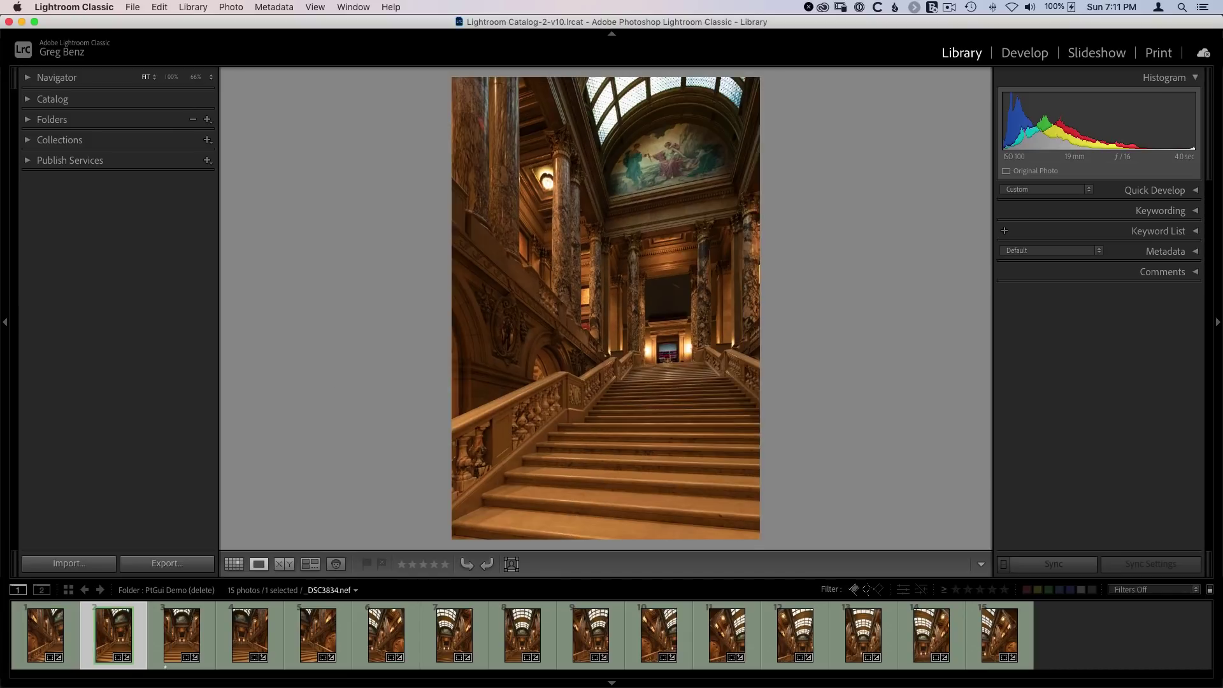
{"action": "key", "text": "Right"}
{"action": "key", "text": "Right"}
{"action": "key", "text": "Right"}
{"action": "key", "text": "Right"}
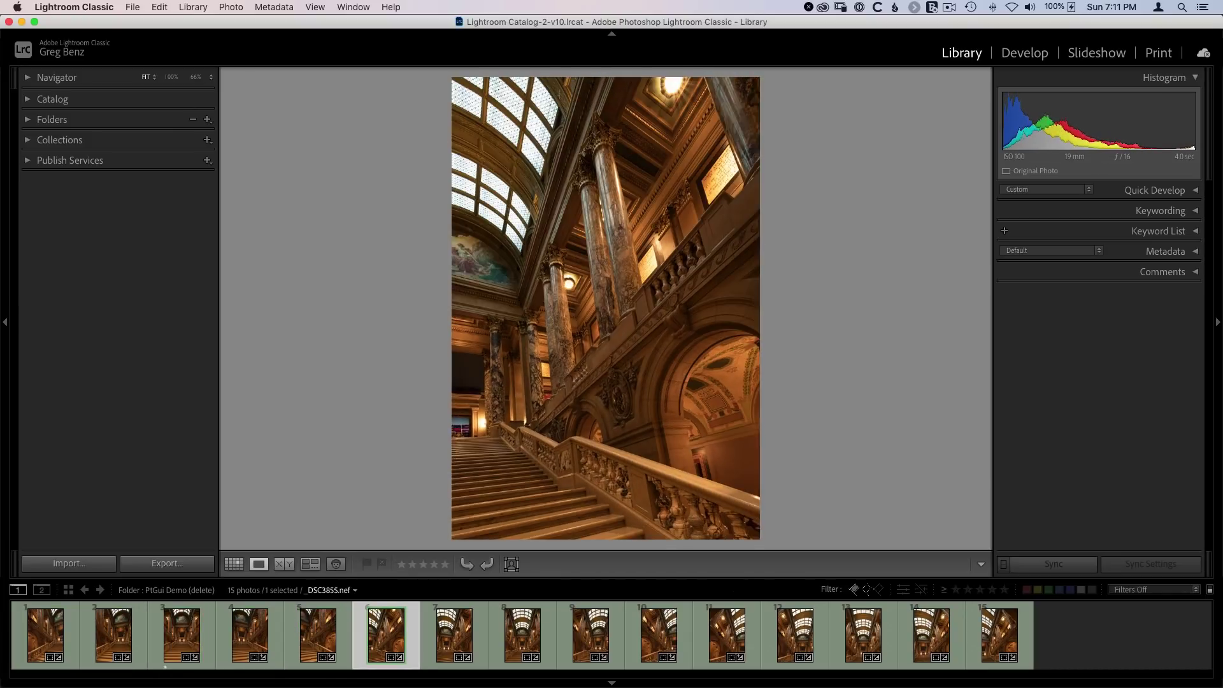
{"action": "key", "text": "Right"}
{"action": "key", "text": "Right"}
{"action": "key", "text": "Right"}
{"action": "key", "text": "Right"}
{"action": "key", "text": "Right"}
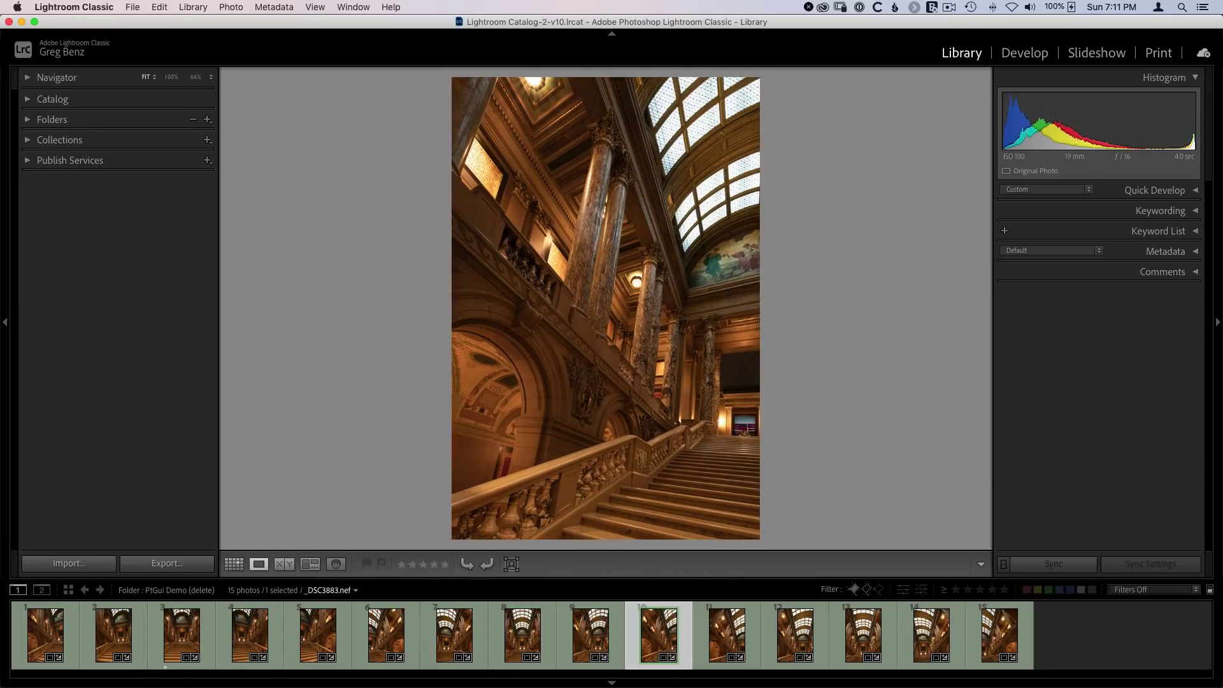
{"action": "key", "text": "Right"}
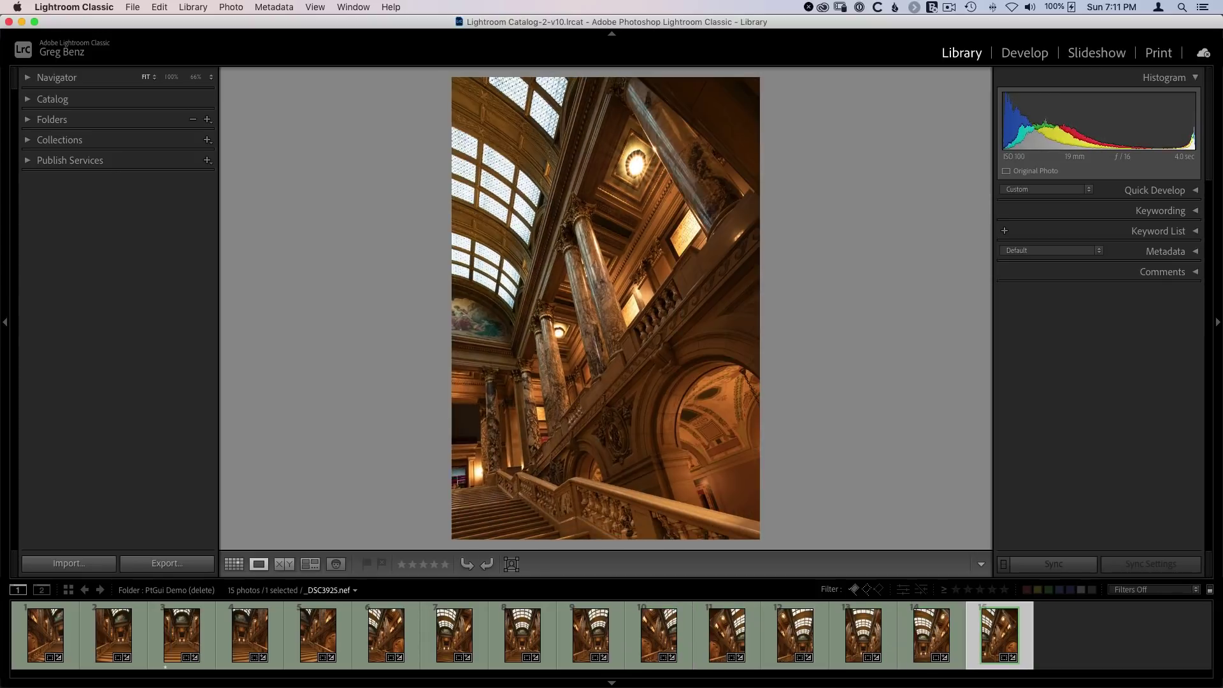
Step: Page back through the enlarged photos to the first one and return to the thumbnail grid
{"action": "key", "text": "Left"}
{"action": "key", "text": "Left"}
{"action": "key", "text": "Left"}
{"action": "key", "text": "Left"}
{"action": "key", "text": "Left"}
{"action": "key", "text": "Left"}
{"action": "key", "text": "Left"}
{"action": "key", "text": "Left"}
{"action": "key", "text": "Left"}
{"action": "key", "text": "Left"}
{"action": "key", "text": "Left"}
{"action": "key", "text": "Left"}
{"action": "key", "text": "Left"}
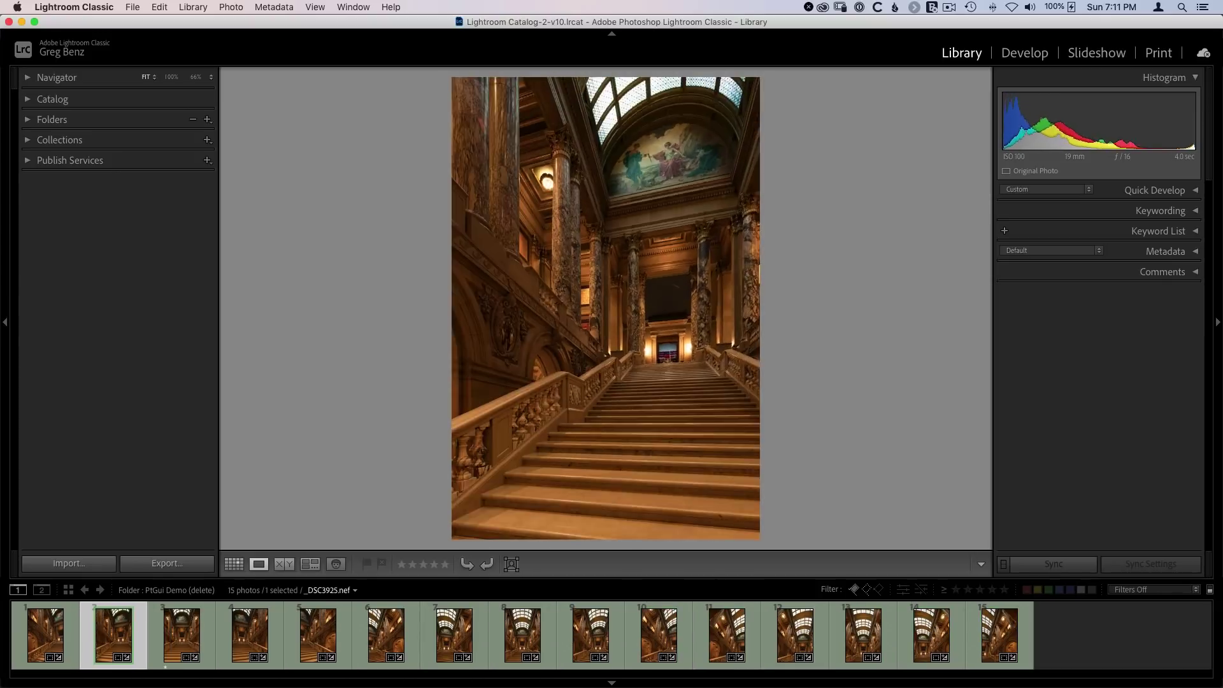
{"action": "key", "text": "Left"}
{"action": "key", "text": "g"}
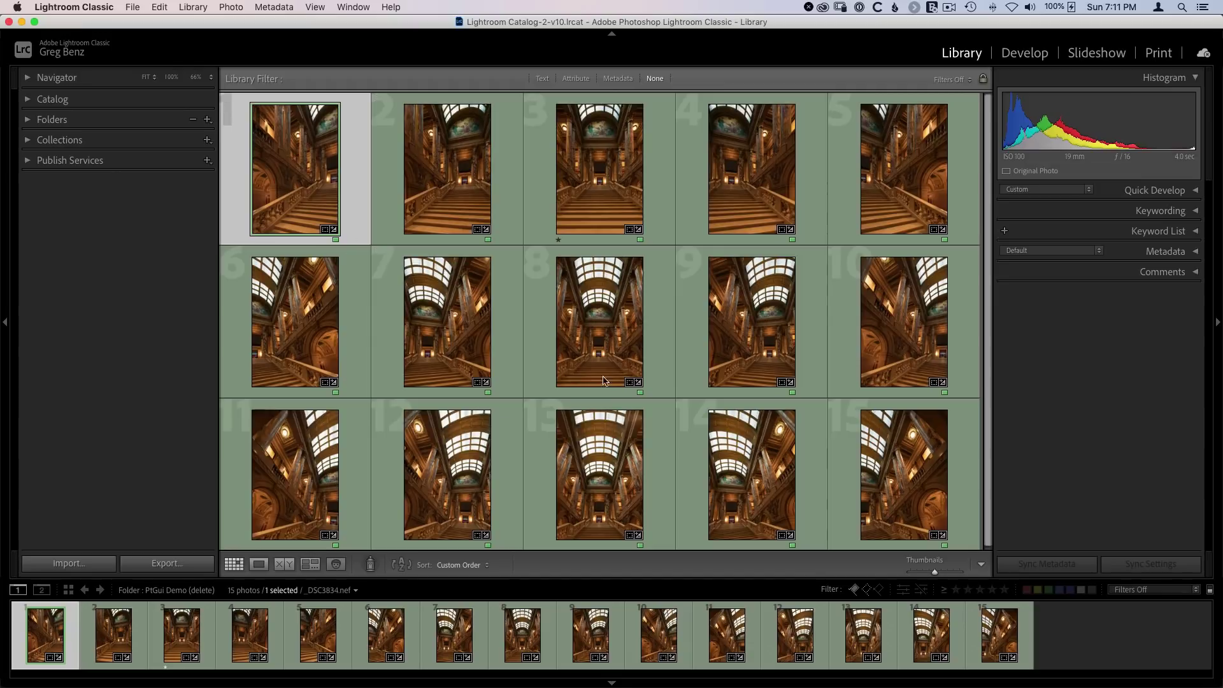
Step: Enlarge photo 8 and compare its overlap with photo 7 by alternating between them, finishing back in the grid
{"action": "double_click", "coordinate": [591, 330]}
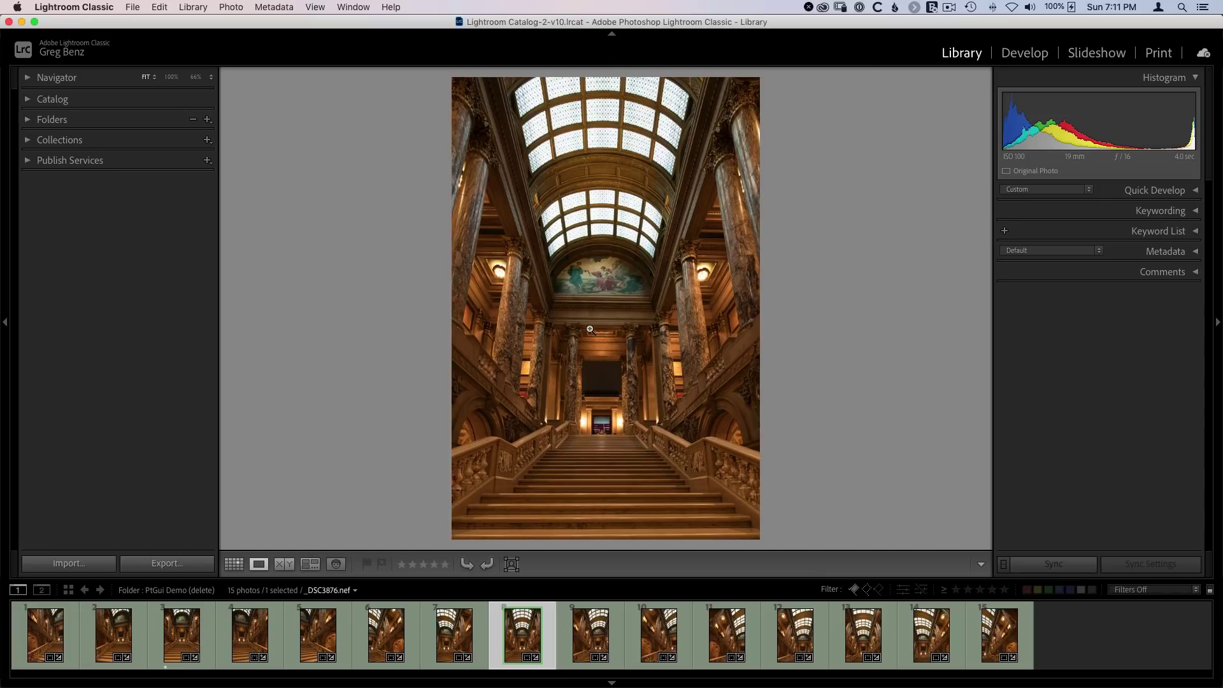
{"action": "key", "text": "Left"}
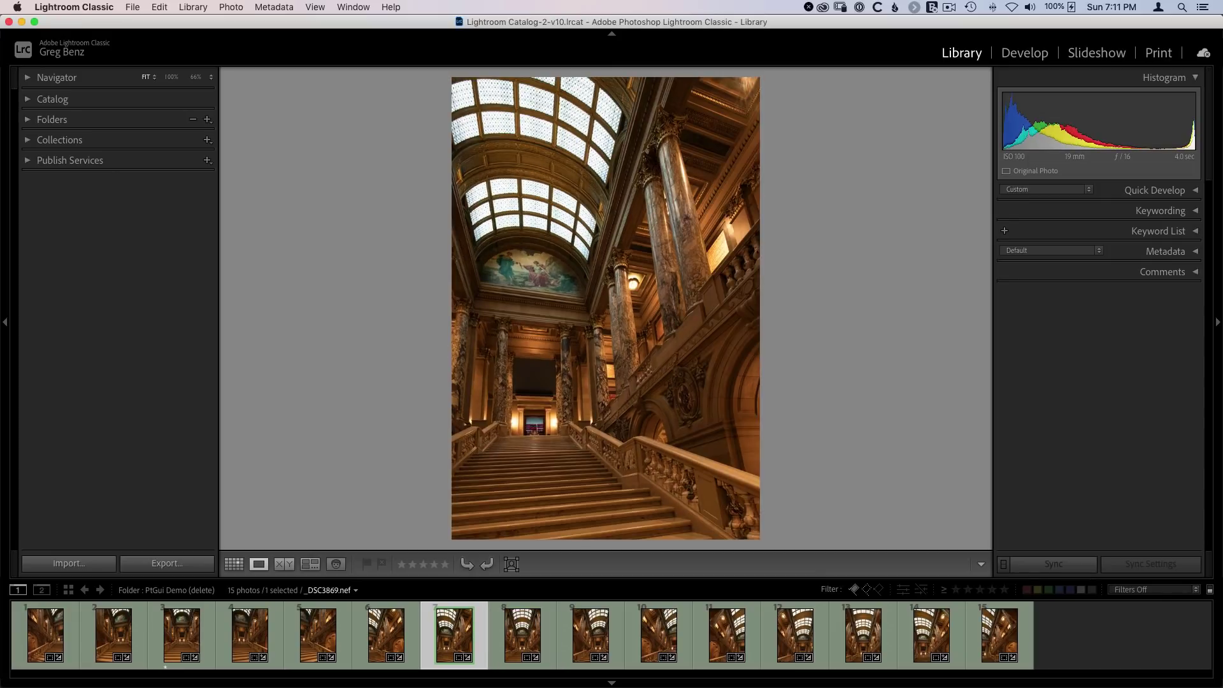
{"action": "key", "text": "Right"}
{"action": "key", "text": "Left"}
{"action": "key", "text": "Right"}
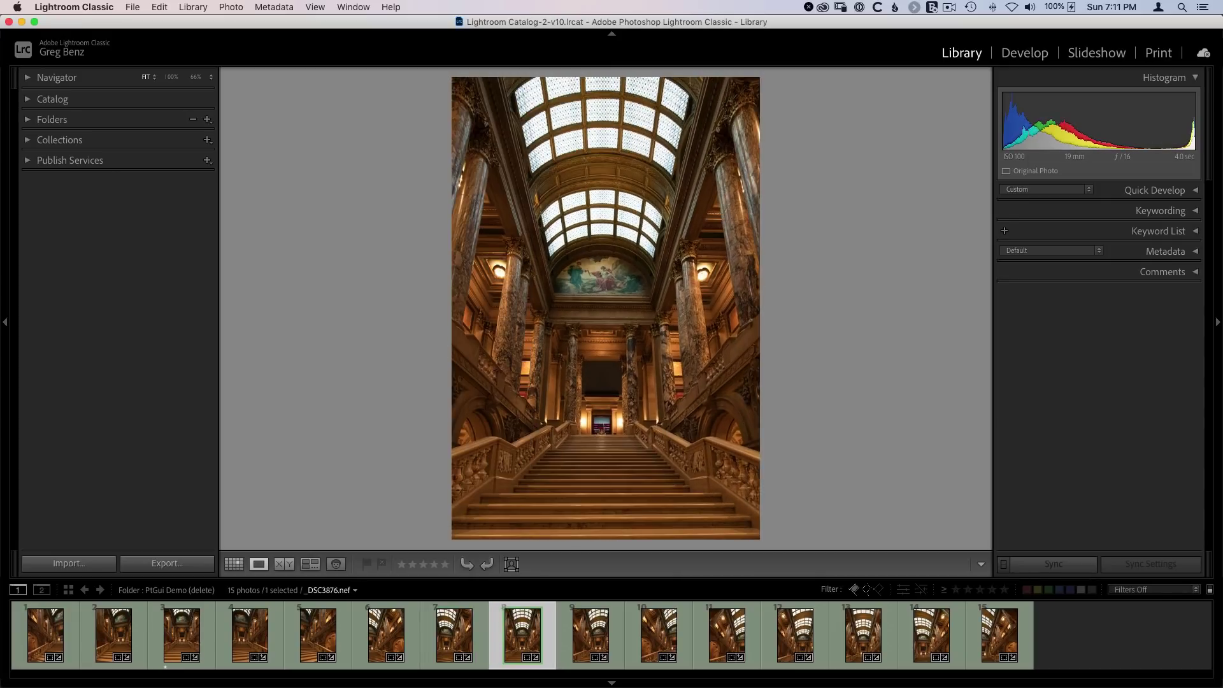
{"action": "key", "text": "Left"}
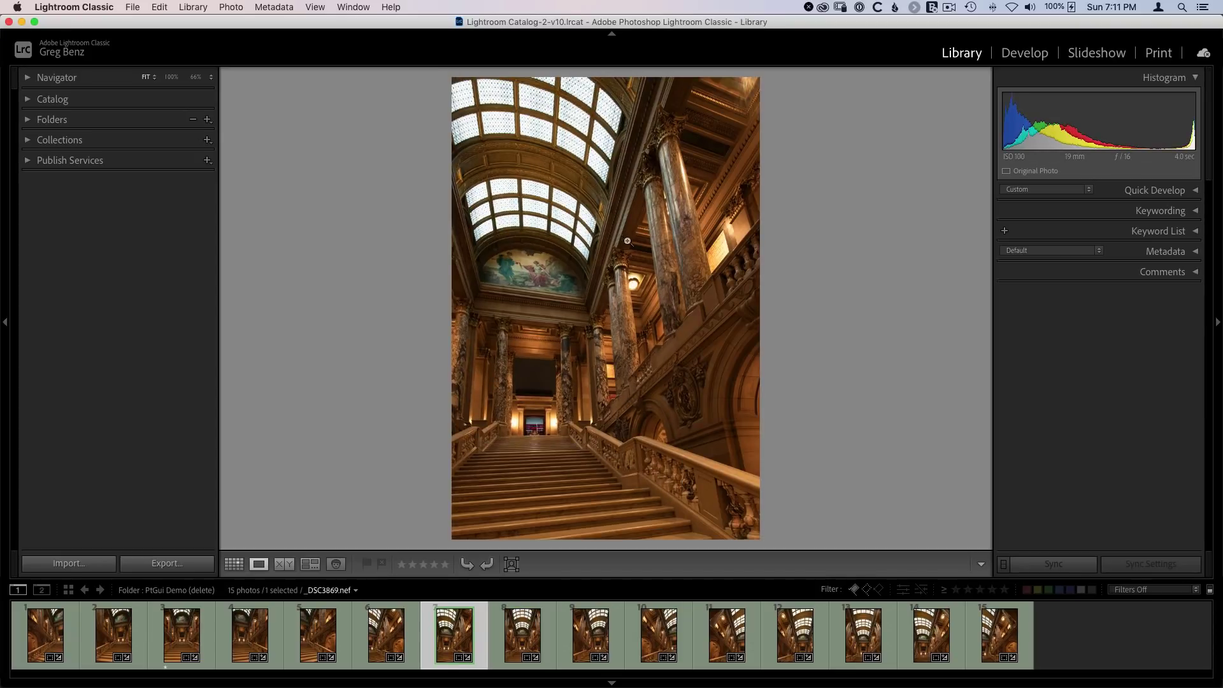
{"action": "key", "text": "Right"}
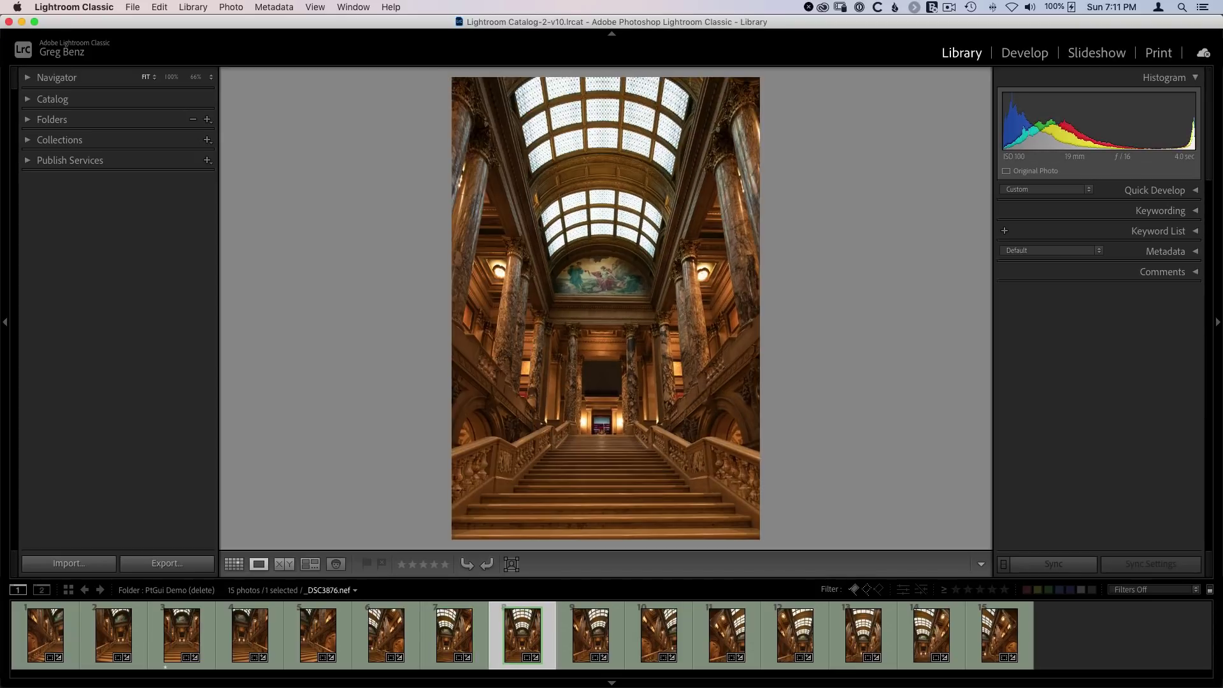
{"action": "key", "text": "Left"}
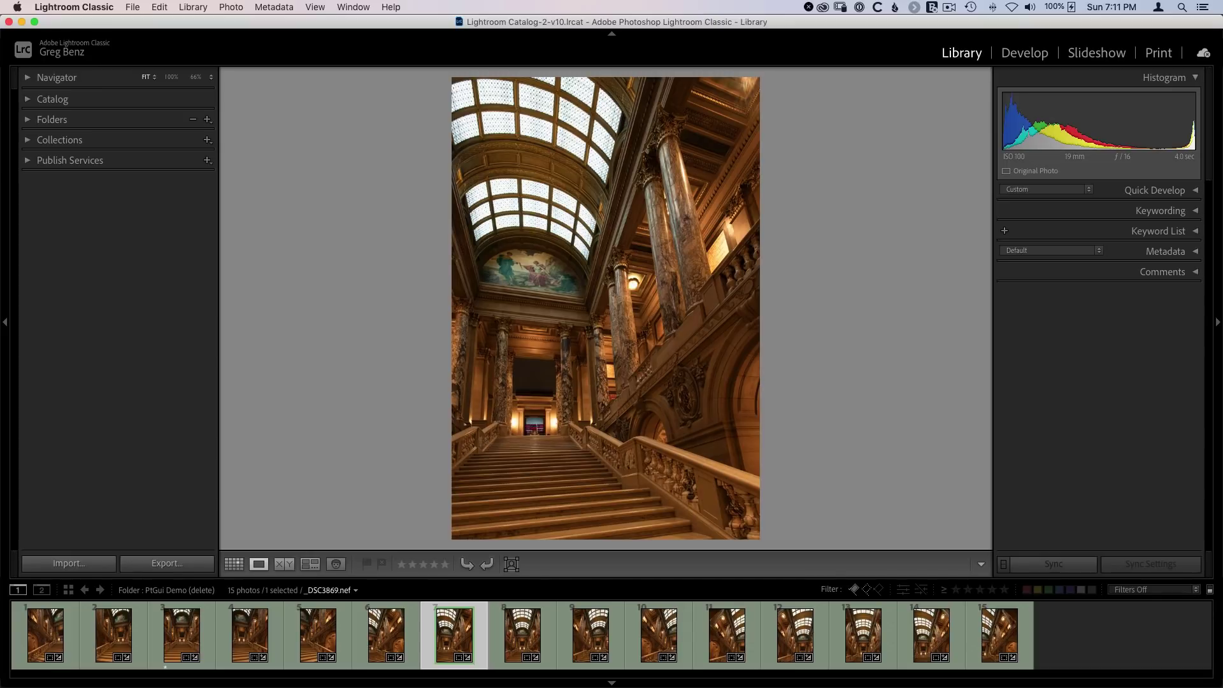
{"action": "key", "text": "Left"}
{"action": "key", "text": "g"}
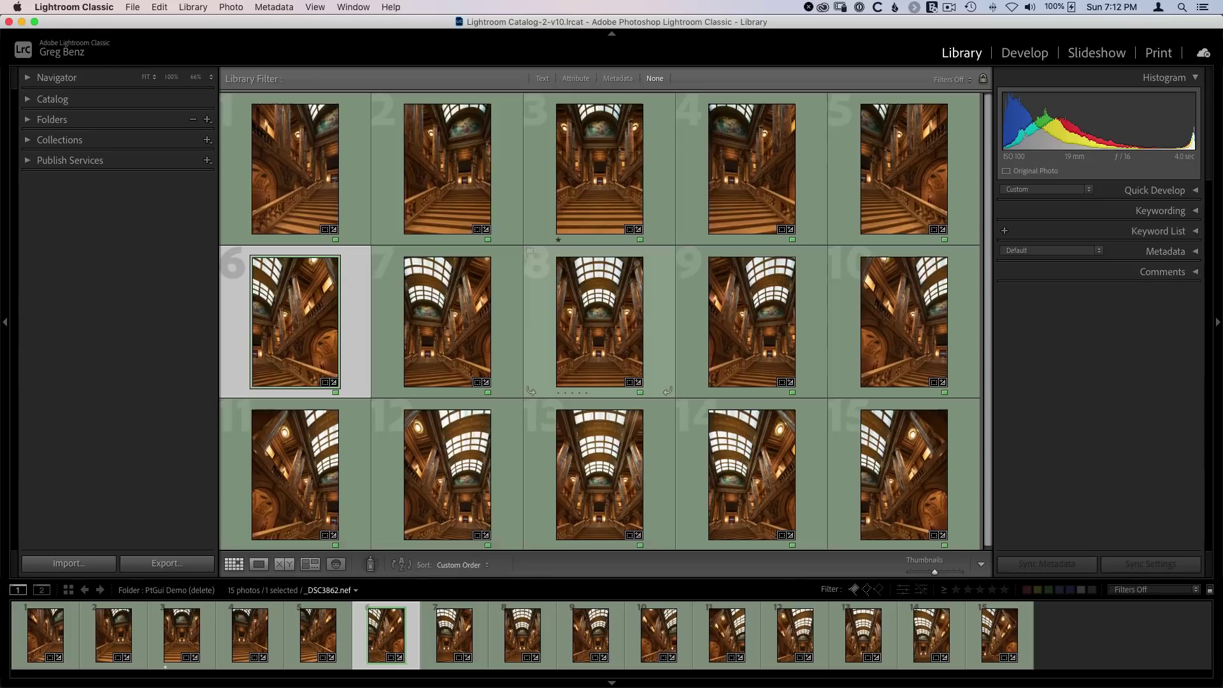
Step: Try to merge all 15 photos with Photo Merge Panorama and cancel the merge preview
{"action": "left_click", "coordinate": [321, 192]}
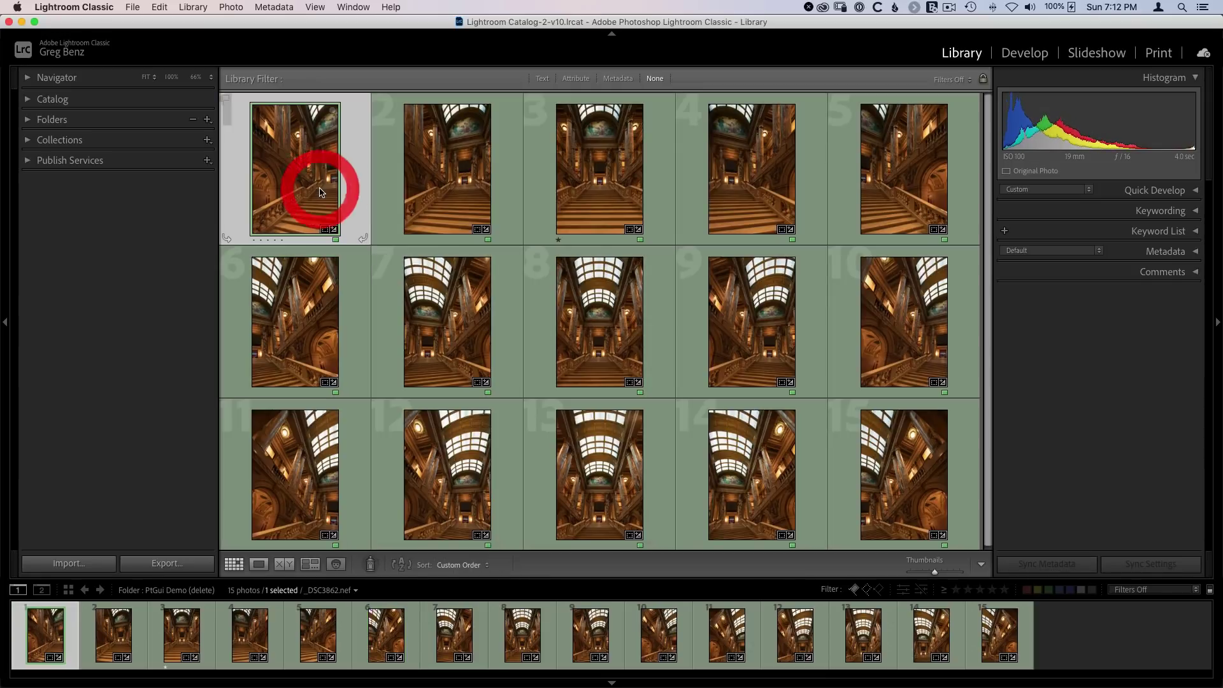
{"action": "left_click", "coordinate": [895, 458], "text": "shift"}
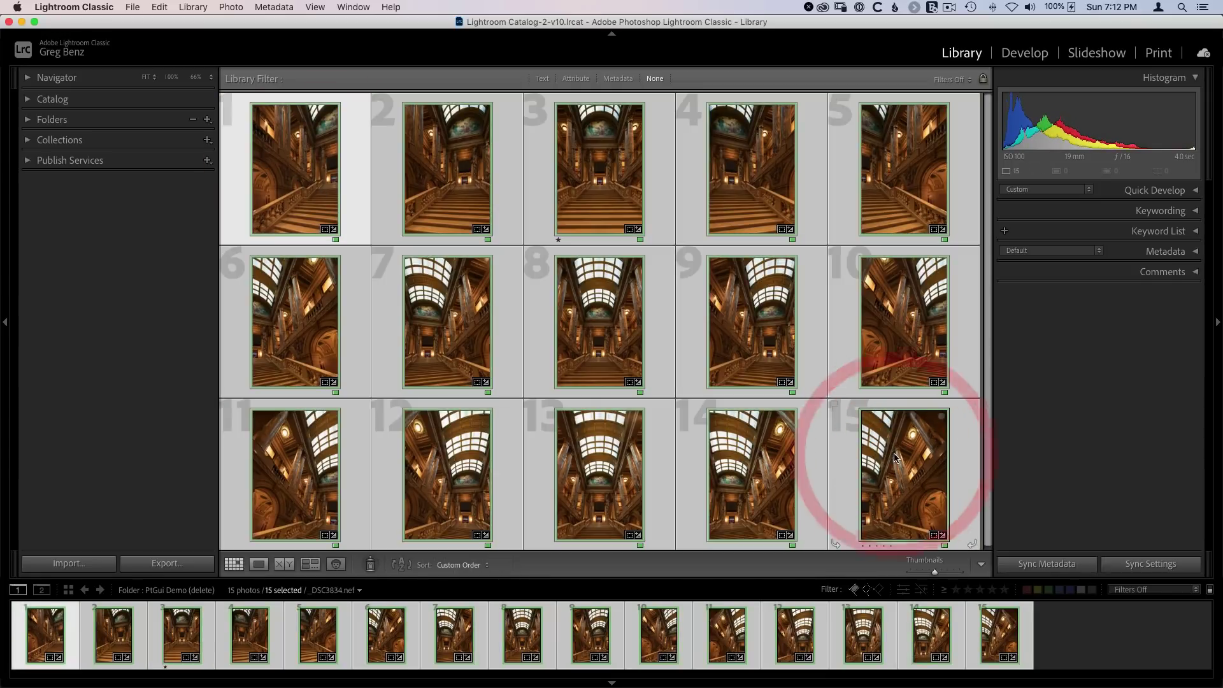
{"action": "right_click", "coordinate": [895, 457]}
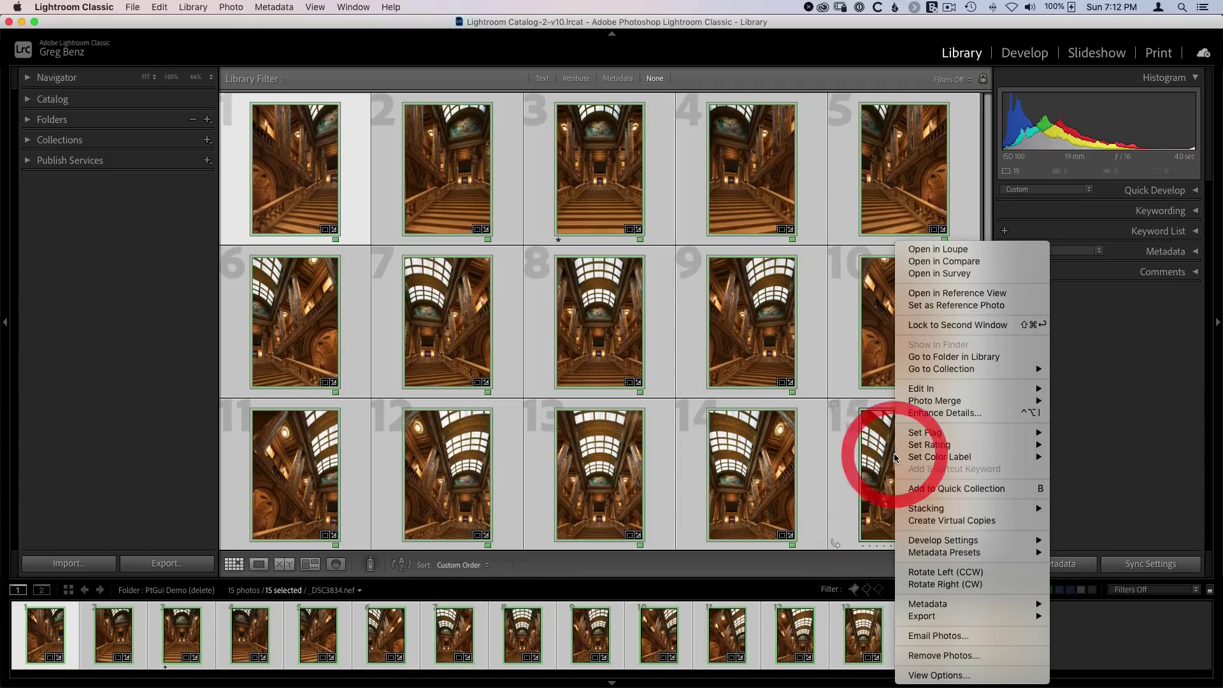
{"action": "mouse_move", "coordinate": [931, 406]}
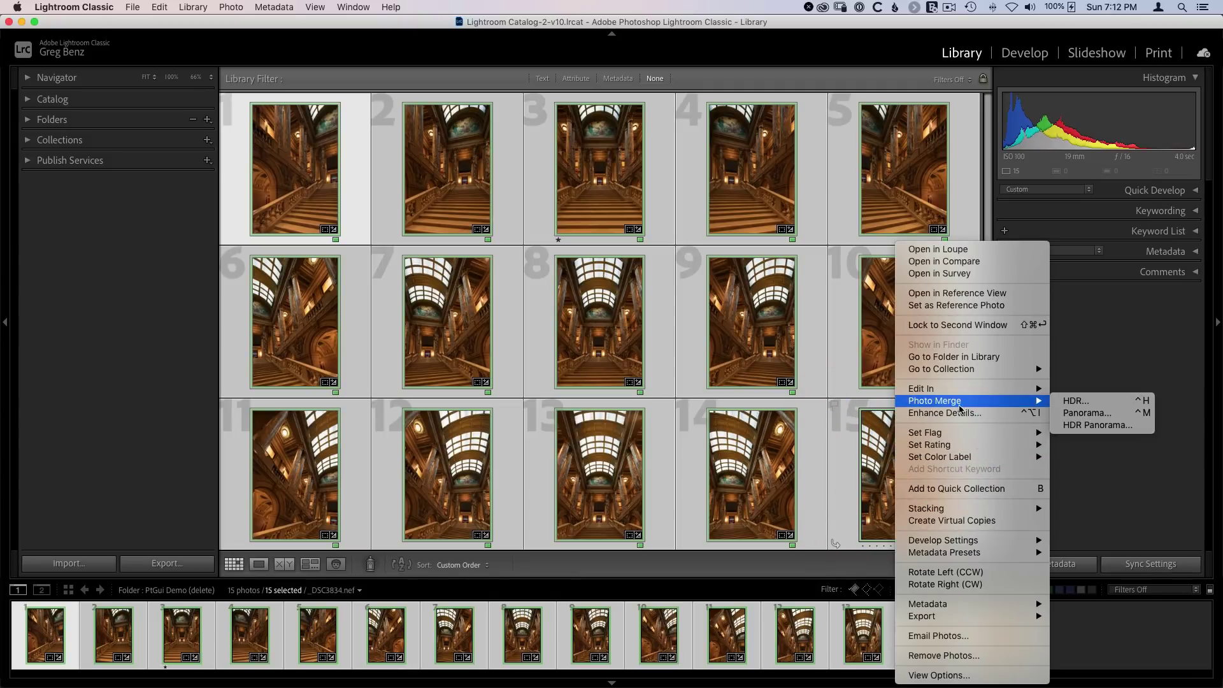
{"action": "left_click", "coordinate": [1058, 415]}
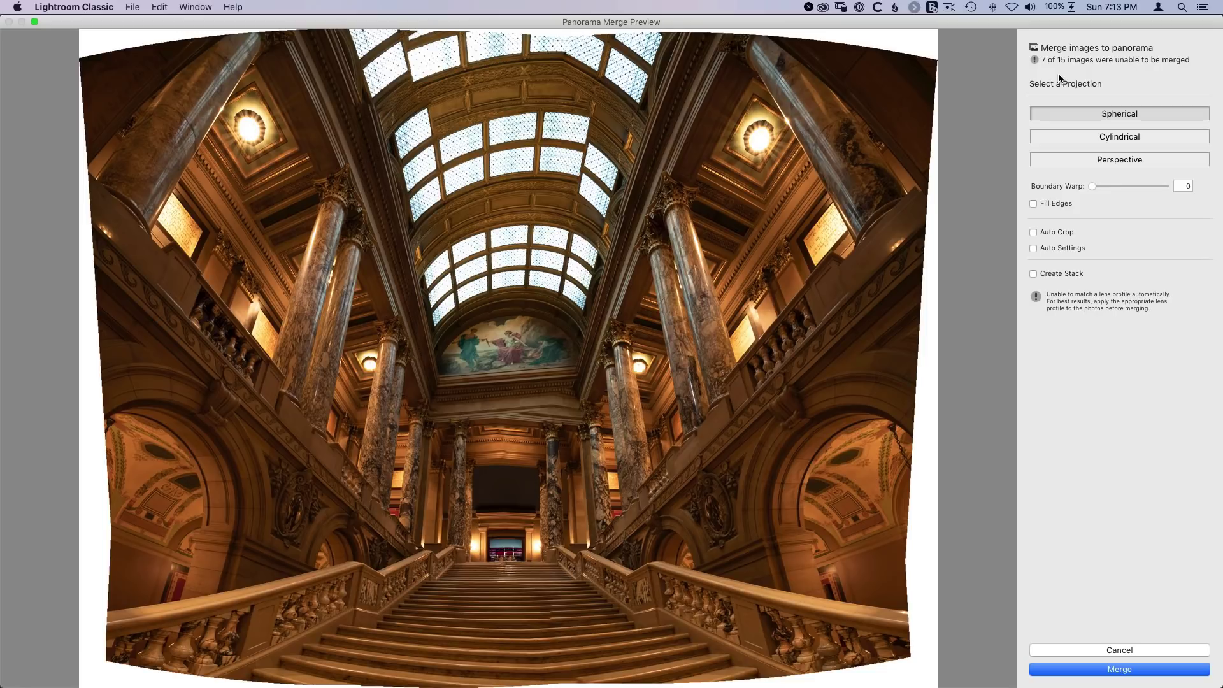
{"action": "left_click", "coordinate": [1120, 649]}
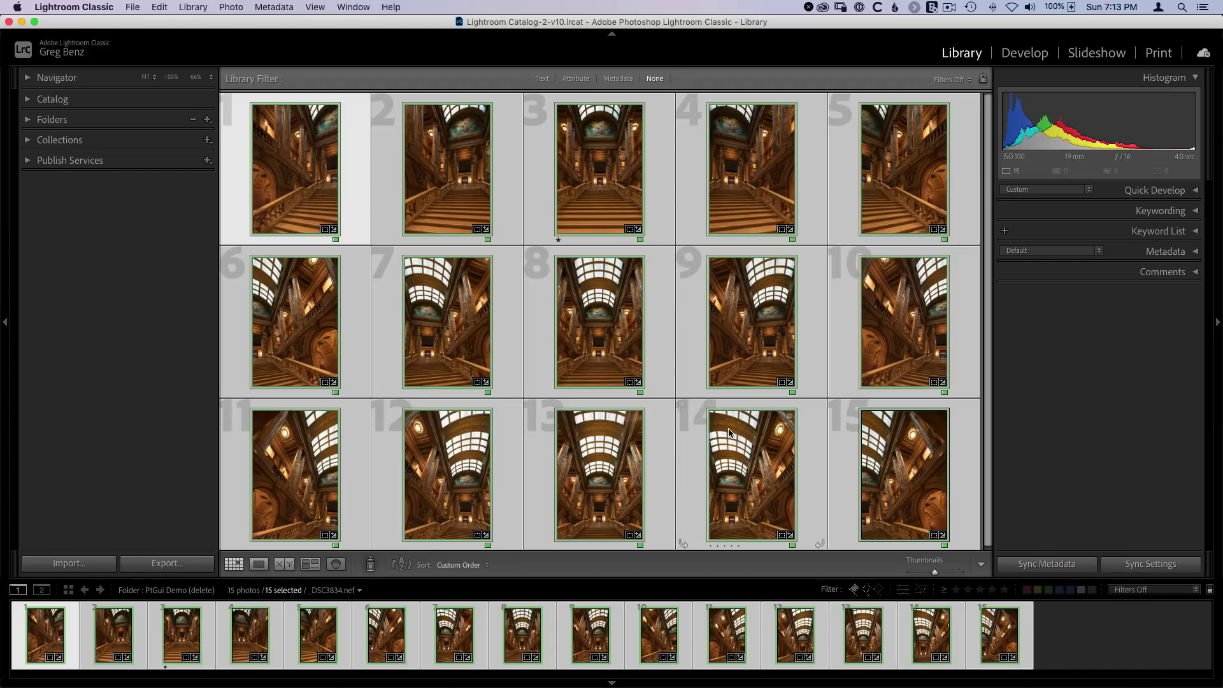
Step: Switch to PTGui Pro and load all 15 TIFF files from the PTGui folder as source images
{"action": "key", "text": "super+Tab"}
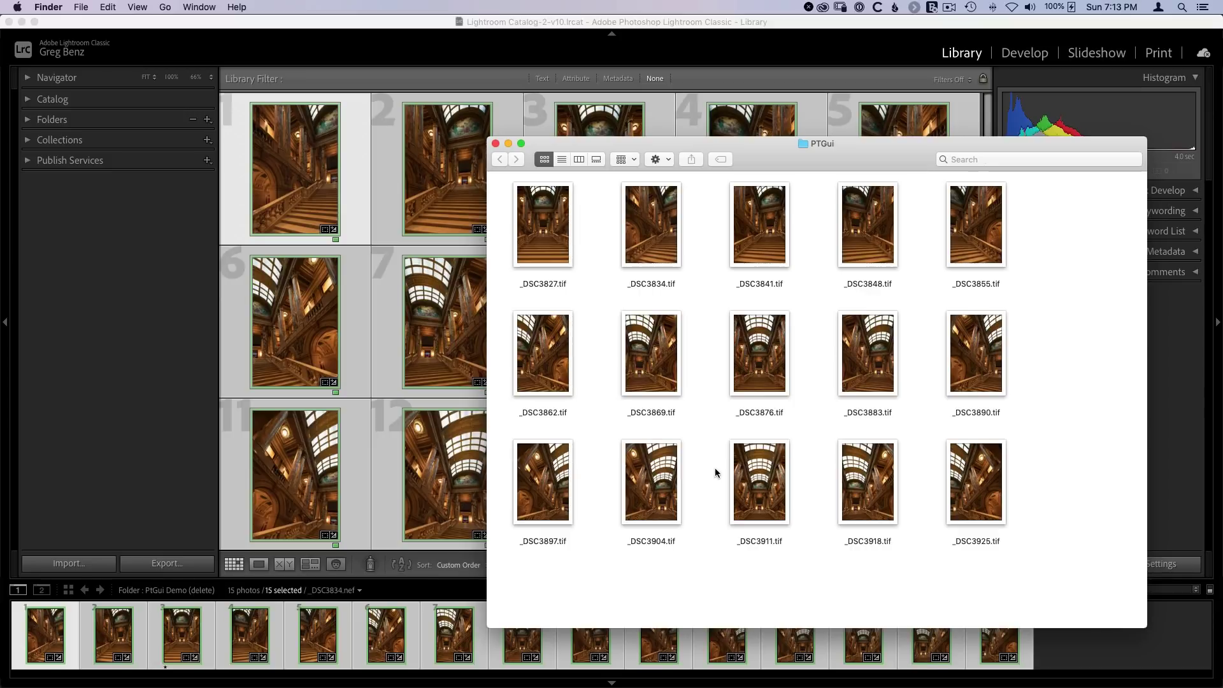
{"action": "key", "text": "super+Tab"}
{"action": "key", "text": "super+Tab"}
{"action": "key", "text": "super+Tab"}
{"action": "key", "text": "super+Tab"}
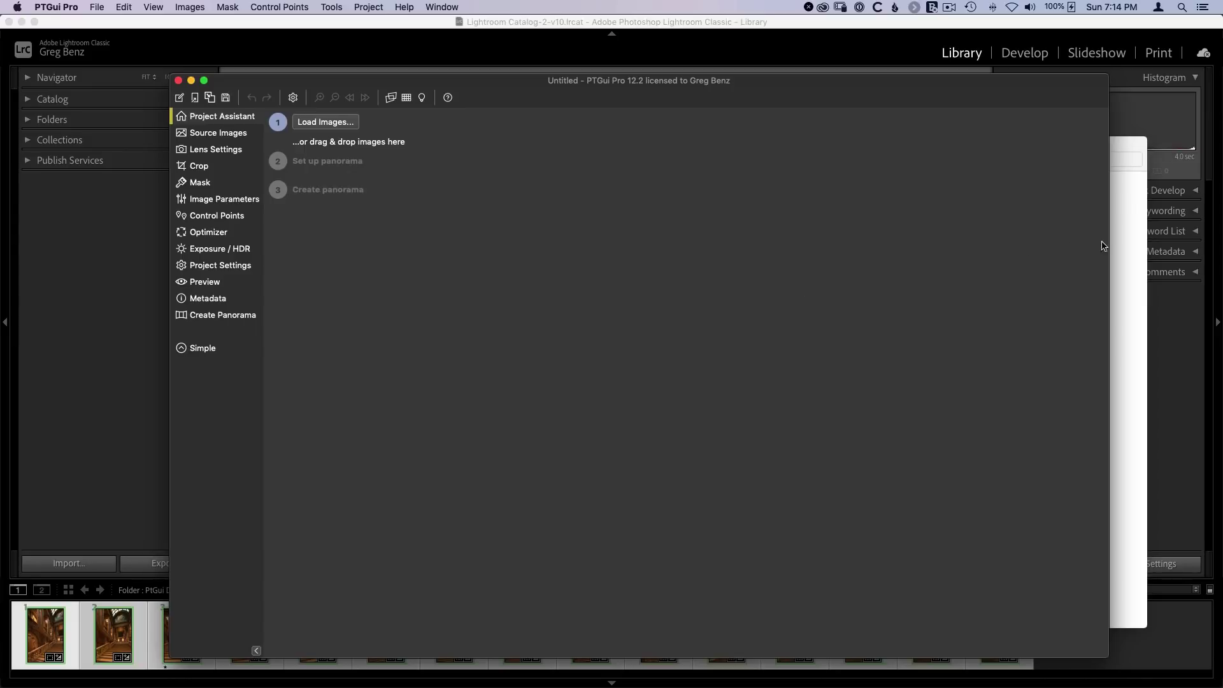
{"action": "left_click", "coordinate": [1128, 236]}
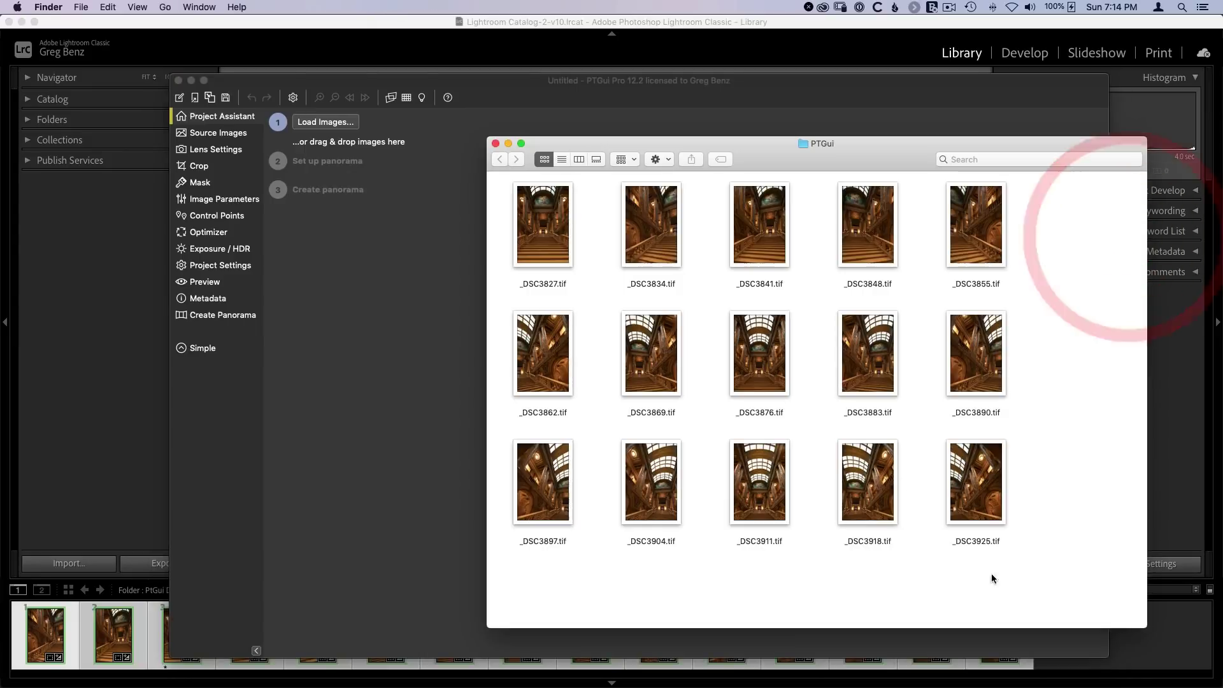
{"action": "left_click_drag", "start_coordinate": [984, 561], "coordinate": [516, 167]}
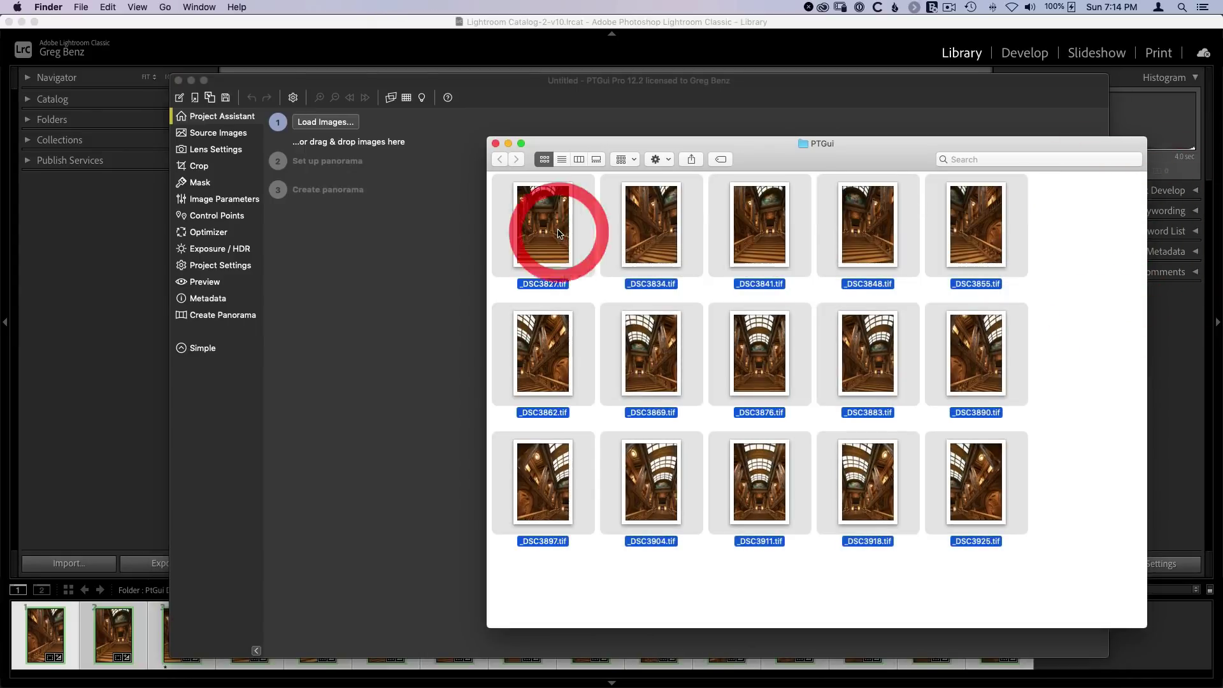
{"action": "left_click_drag", "start_coordinate": [560, 231], "coordinate": [410, 255]}
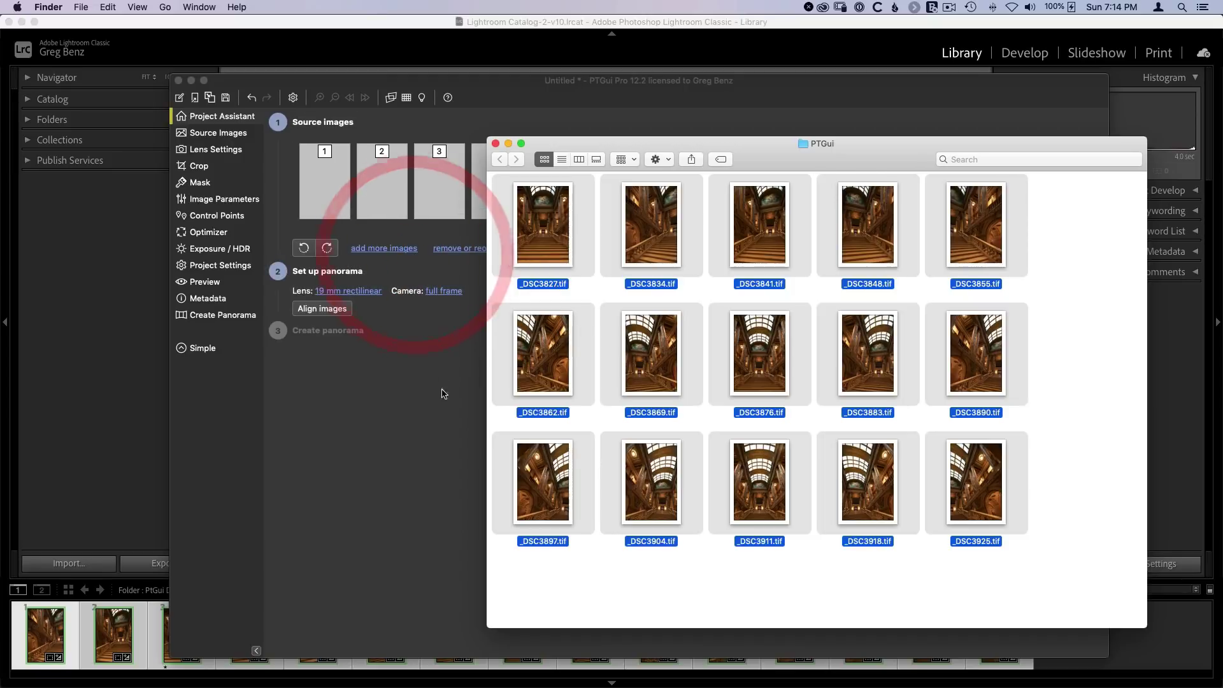
{"action": "left_click", "coordinate": [441, 414]}
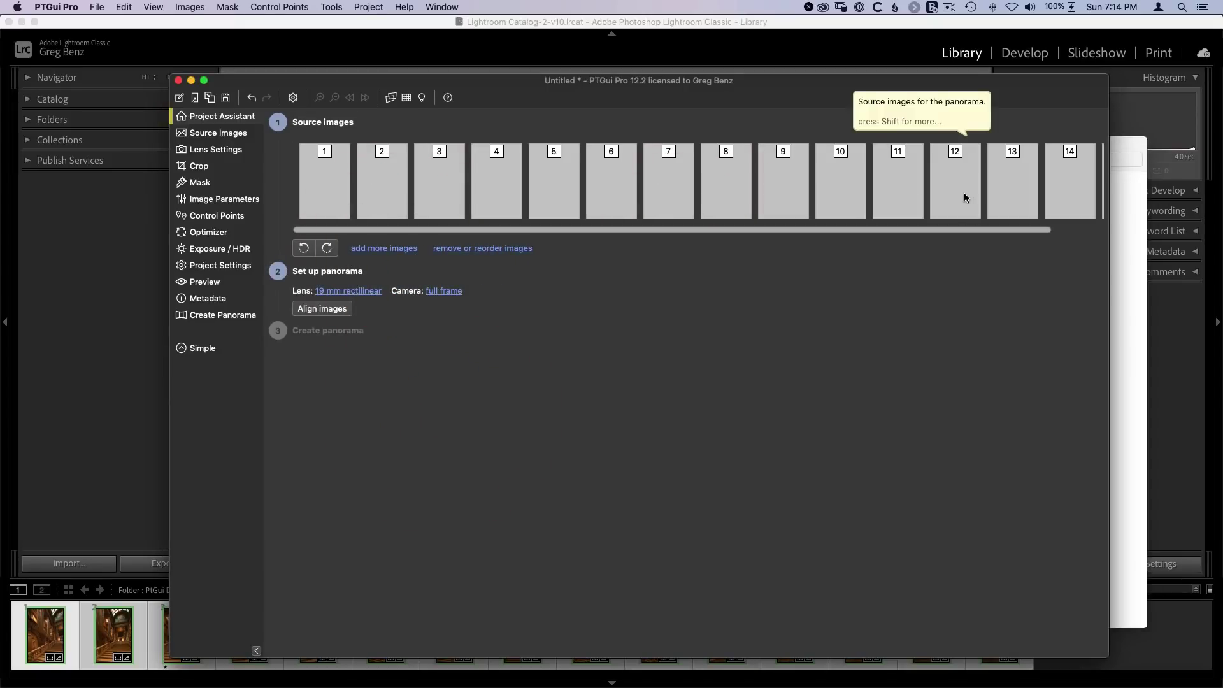
Step: Align the source images and move the Panorama Editor window so the whole panorama is in view
{"action": "left_click", "coordinate": [337, 311]}
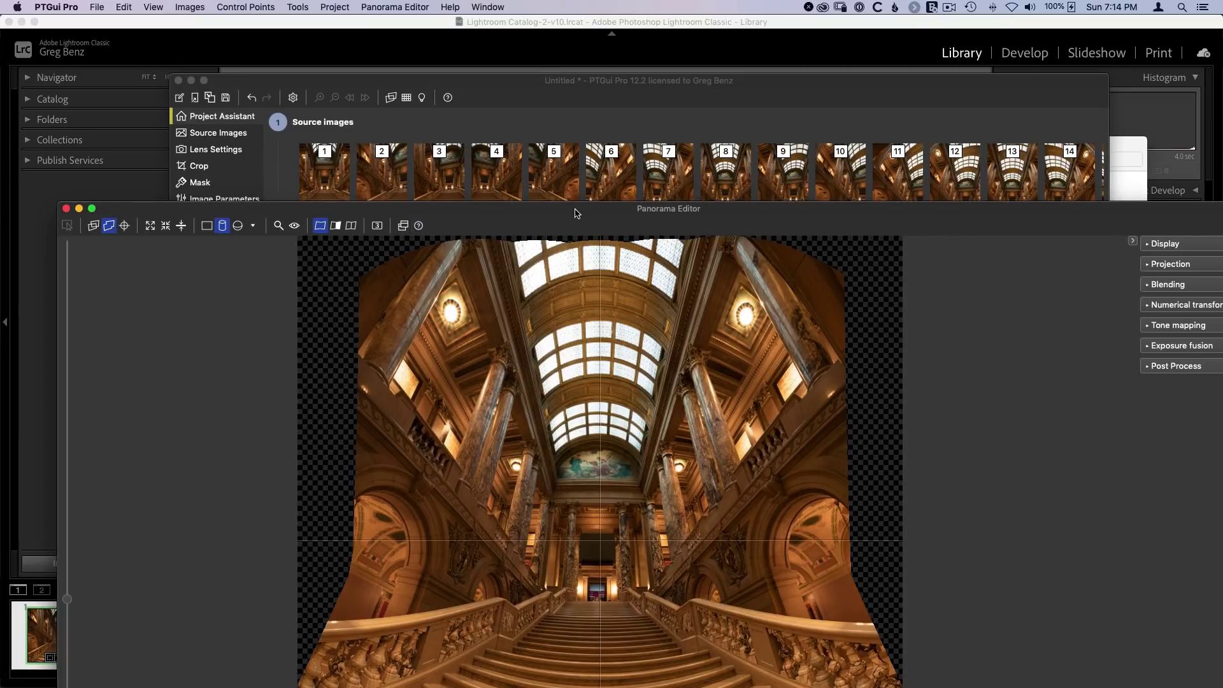
{"action": "left_click_drag", "start_coordinate": [587, 217], "coordinate": [537, 38]}
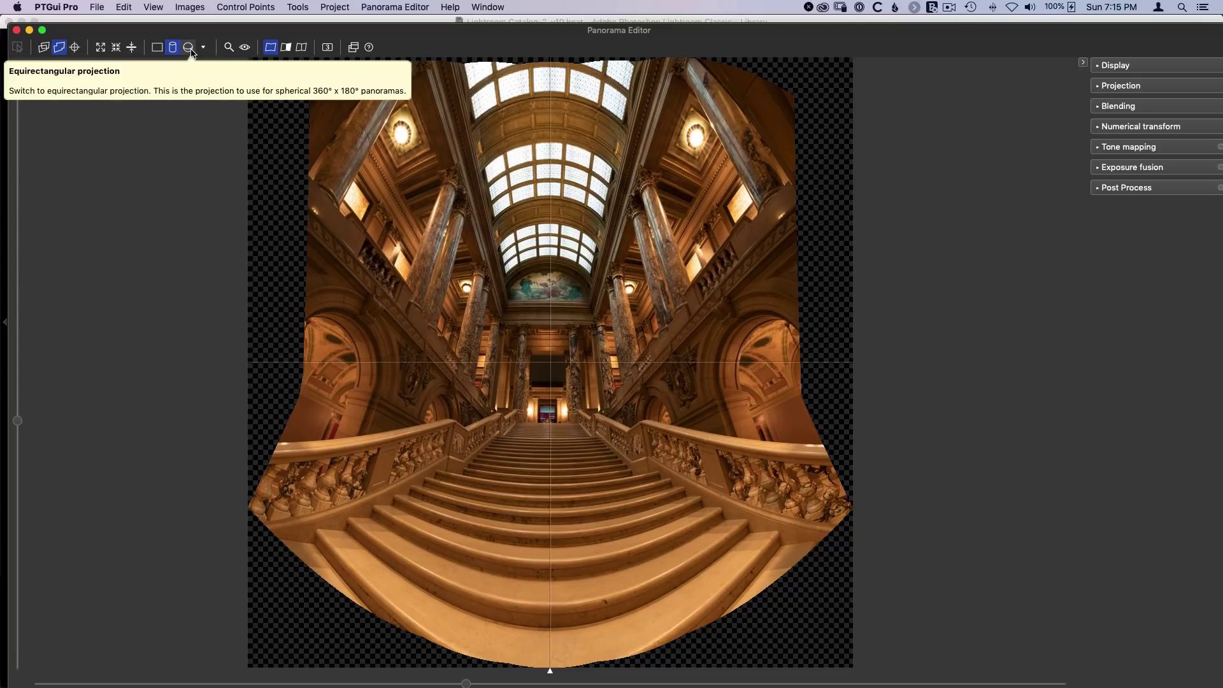
Step: Try the equirectangular and transverse vedutismo projections on the panorama, briefly showing the source image numbers
{"action": "left_click", "coordinate": [189, 48]}
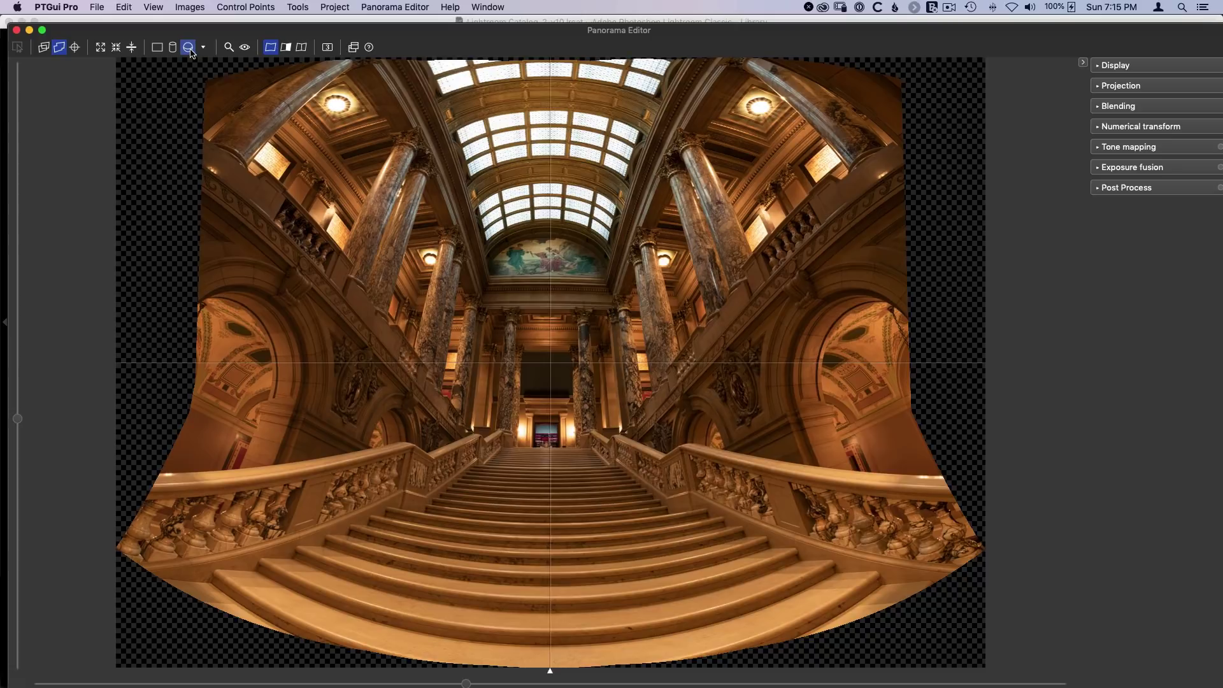
{"action": "left_click", "coordinate": [205, 49]}
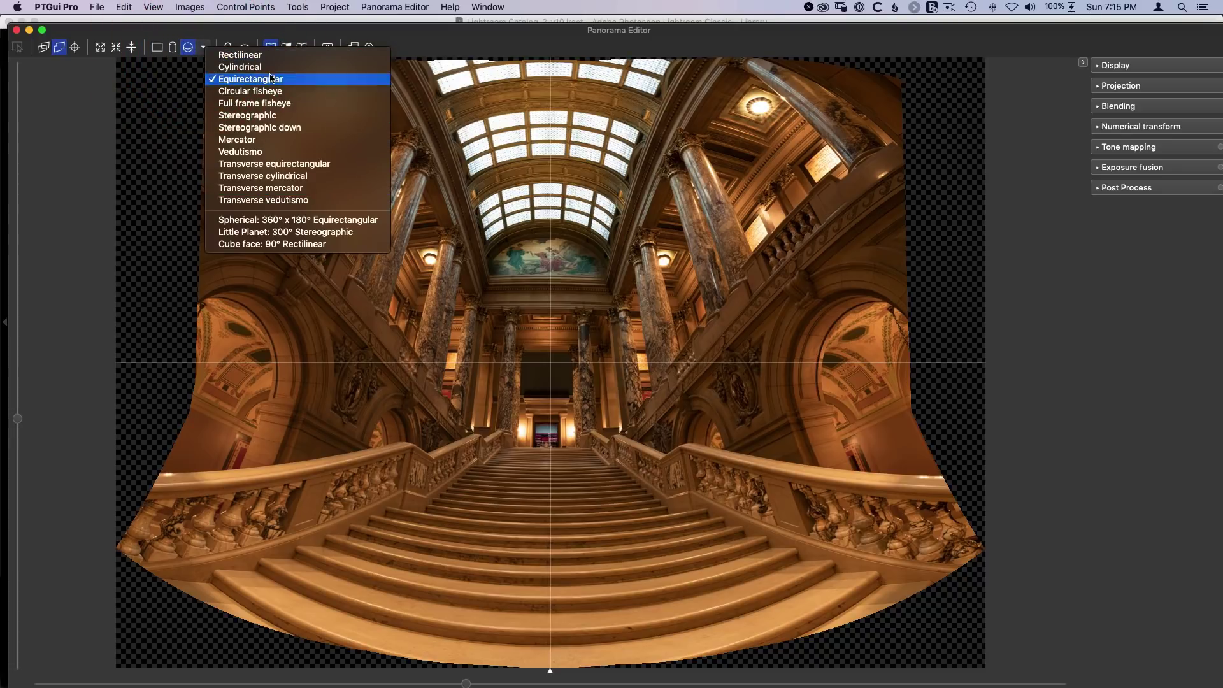
{"action": "left_click", "coordinate": [251, 201]}
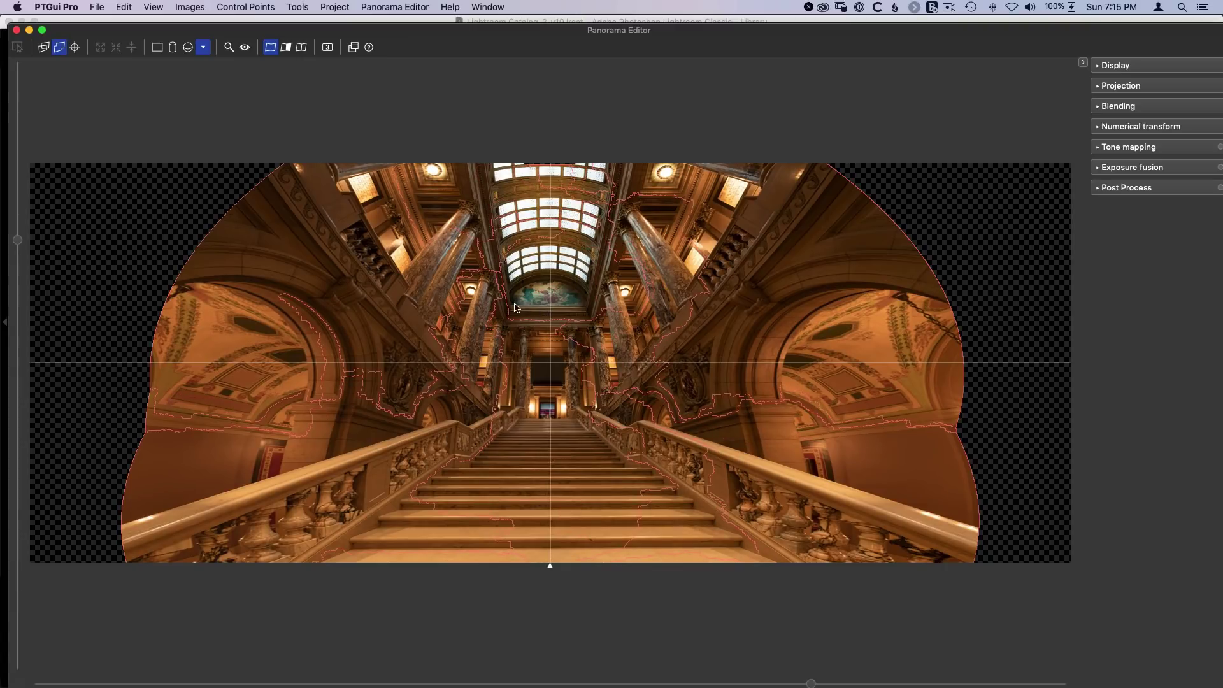
{"action": "left_click", "coordinate": [327, 47]}
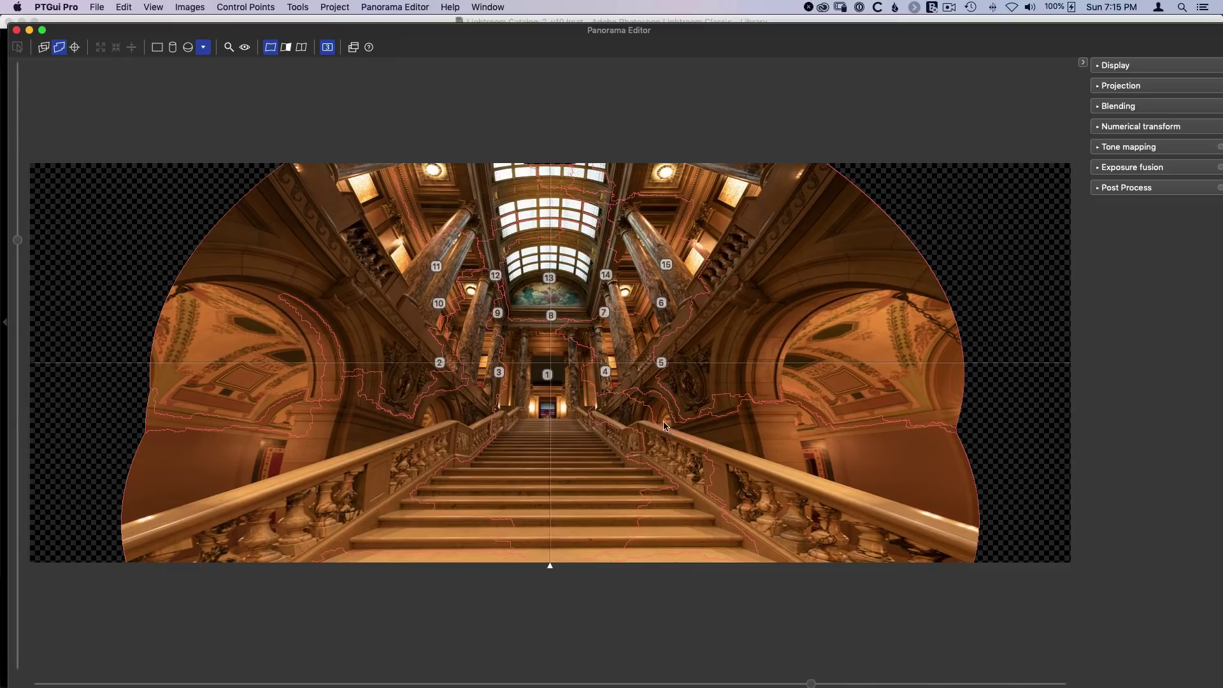
{"action": "left_click", "coordinate": [328, 48]}
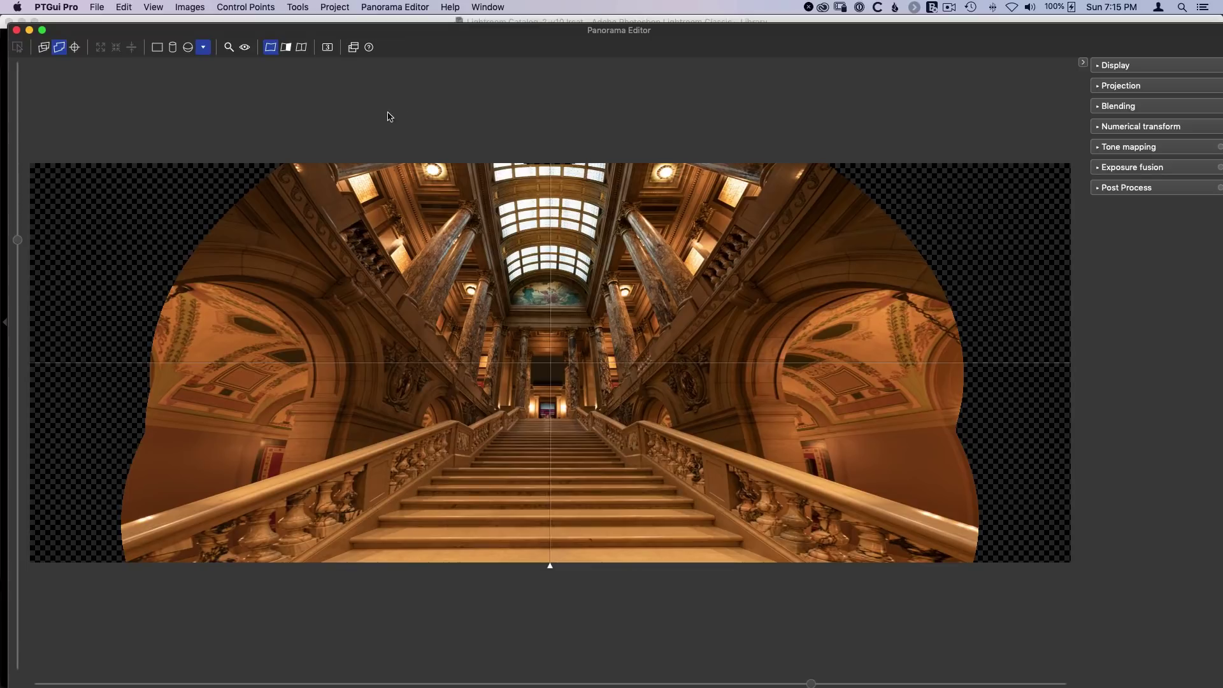
Step: Set the panorama's projection to rectilinear
{"action": "left_click", "coordinate": [203, 47]}
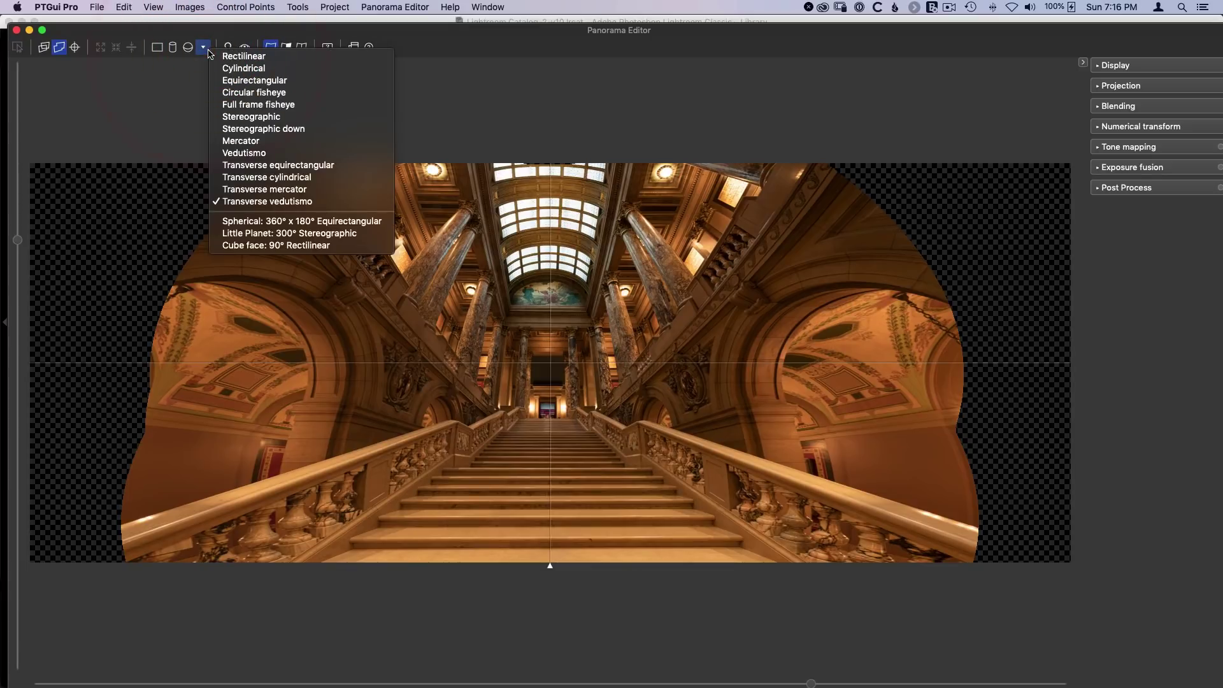
{"action": "left_click", "coordinate": [233, 58]}
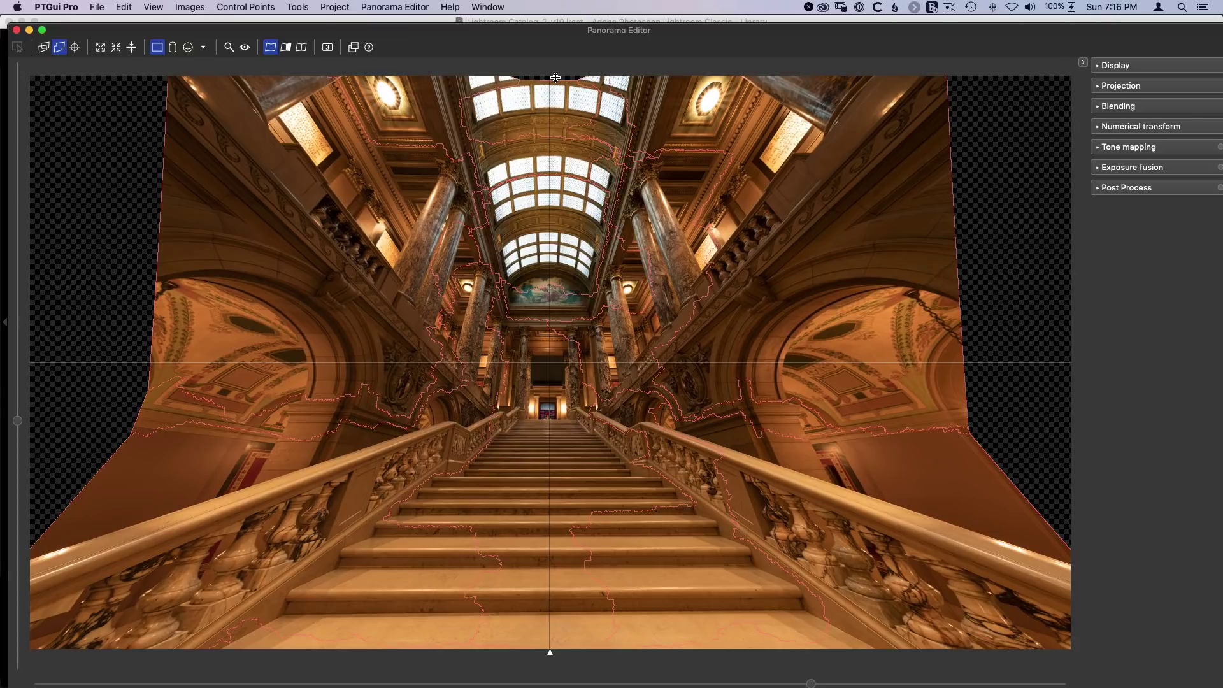
Step: Narrow the panorama's vertical and horizontal field of view to trim most of the empty areas at both sides
{"action": "left_click_drag", "start_coordinate": [18, 422], "coordinate": [22, 389]}
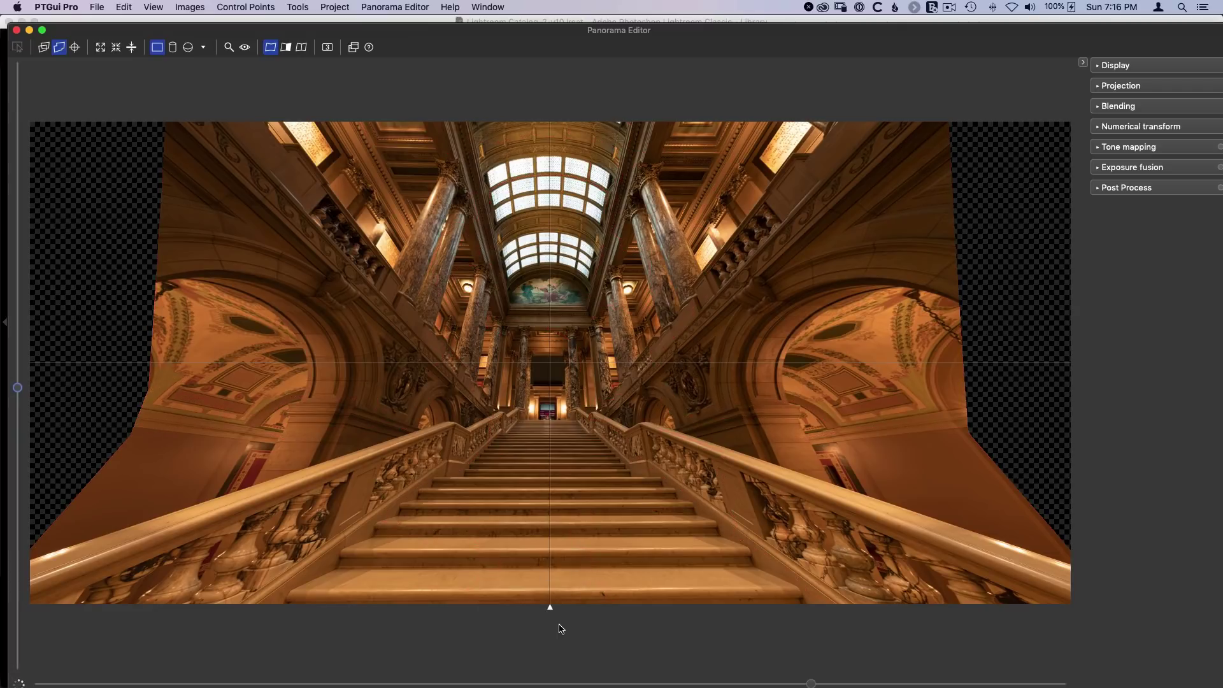
{"action": "left_click_drag", "start_coordinate": [810, 684], "coordinate": [742, 685]}
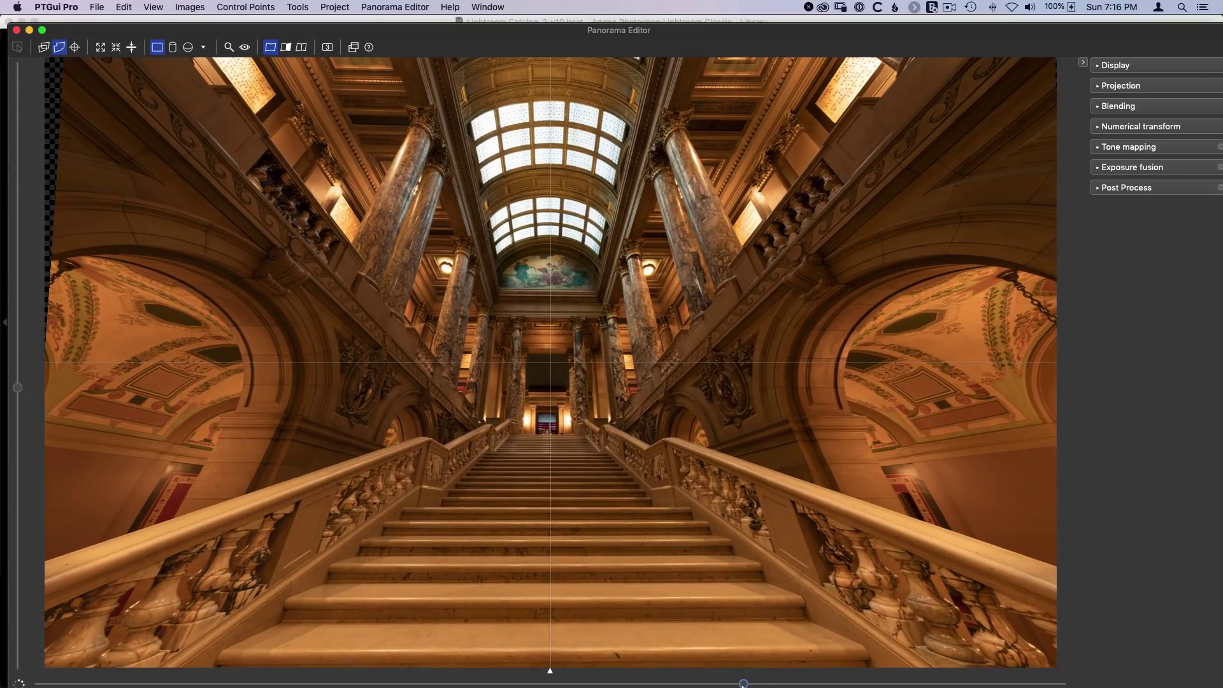
{"action": "left_click", "coordinate": [743, 685]}
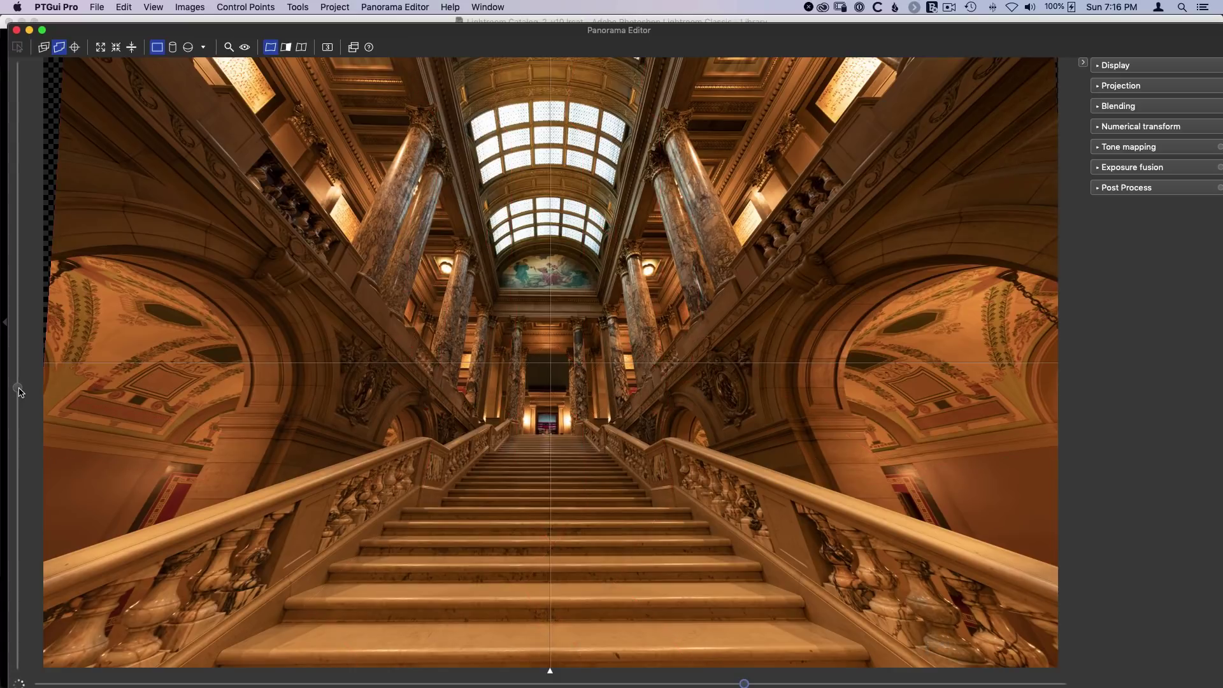
{"action": "left_click_drag", "start_coordinate": [18, 388], "coordinate": [19, 374]}
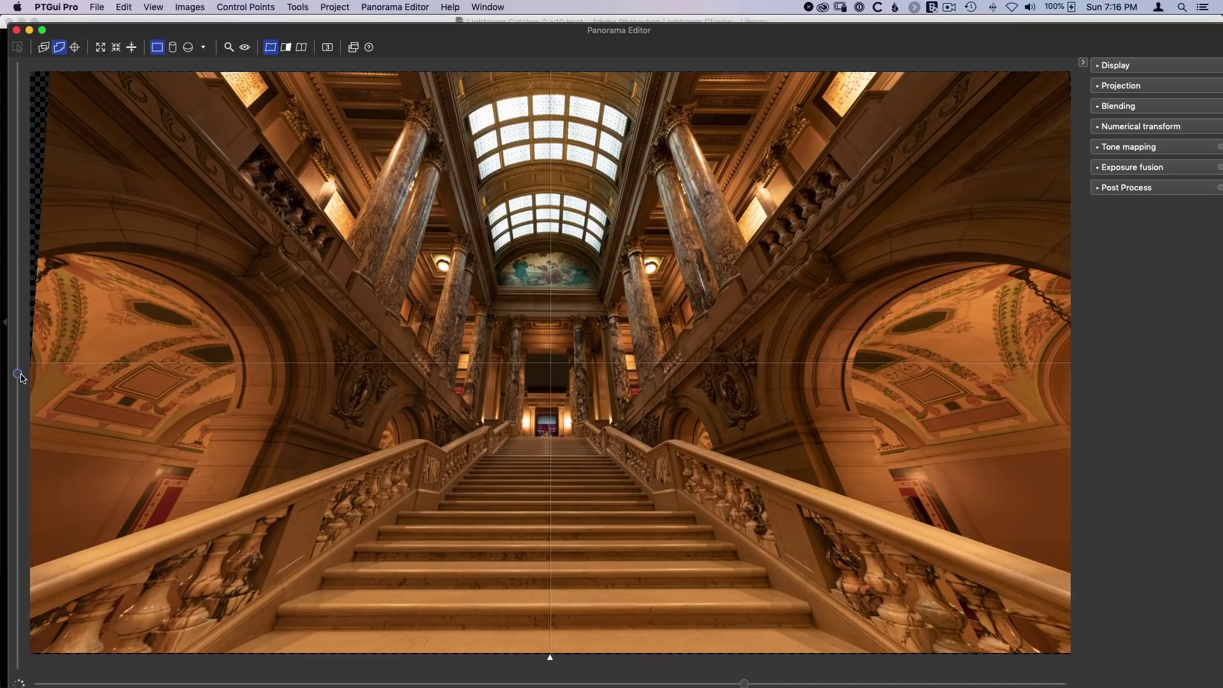
{"action": "left_click", "coordinate": [20, 376]}
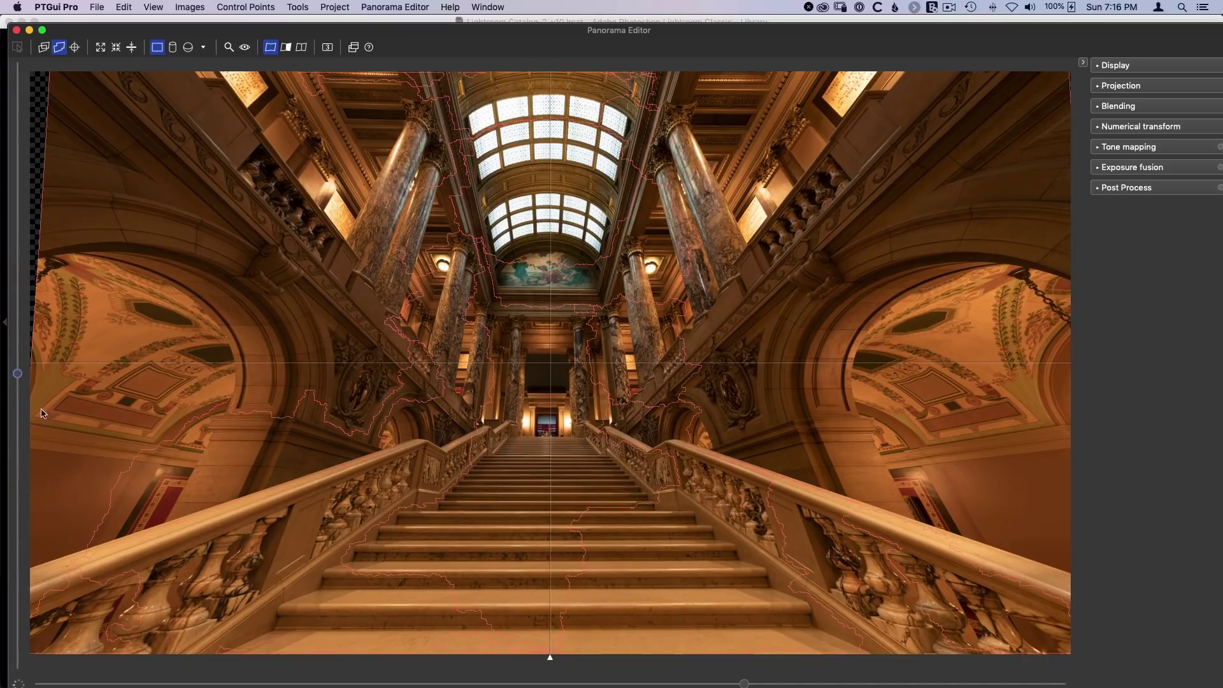
{"action": "left_click", "coordinate": [19, 374]}
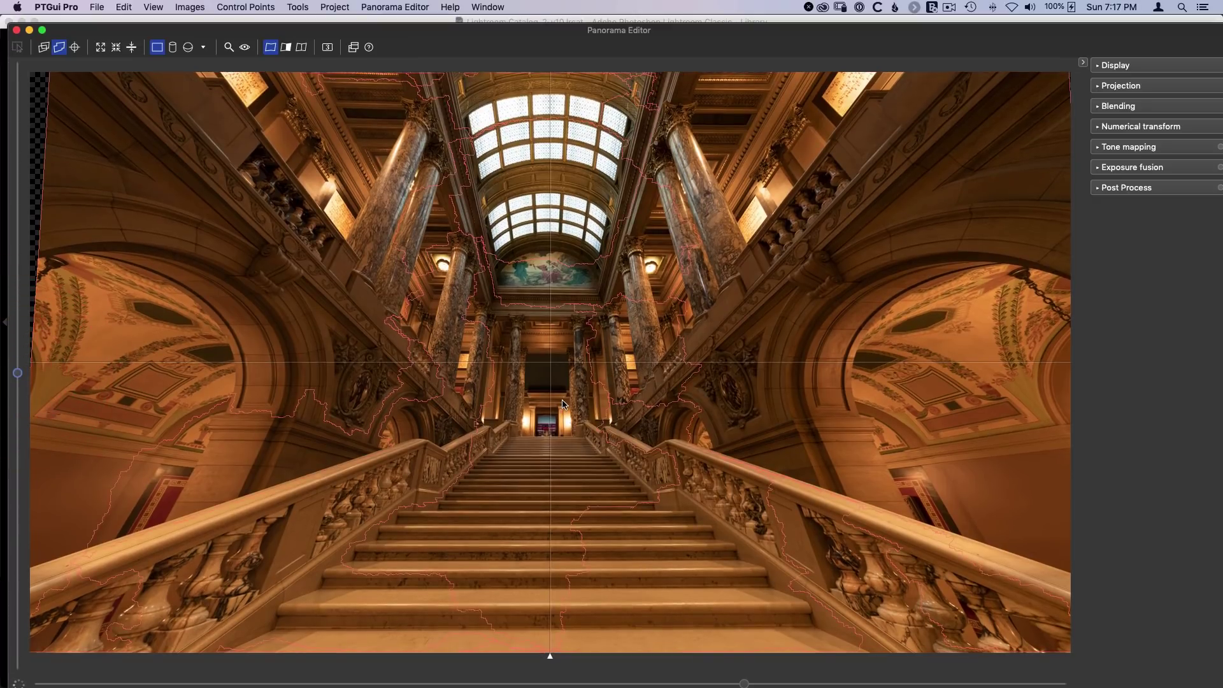
Step: Shift the staircase image slightly upward and tighten the vertical and horizontal field of view to exclude the remaining empty edge
{"action": "left_click_drag", "start_coordinate": [563, 412], "coordinate": [563, 386]}
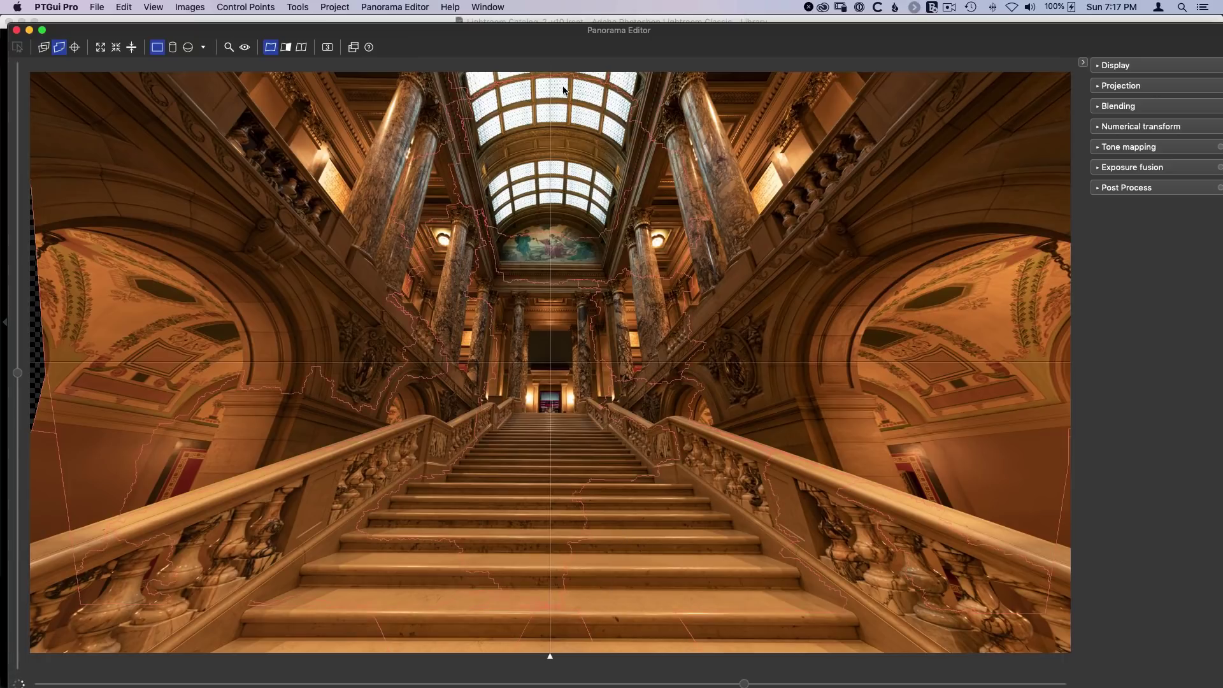
{"action": "left_click_drag", "start_coordinate": [17, 375], "coordinate": [19, 367]}
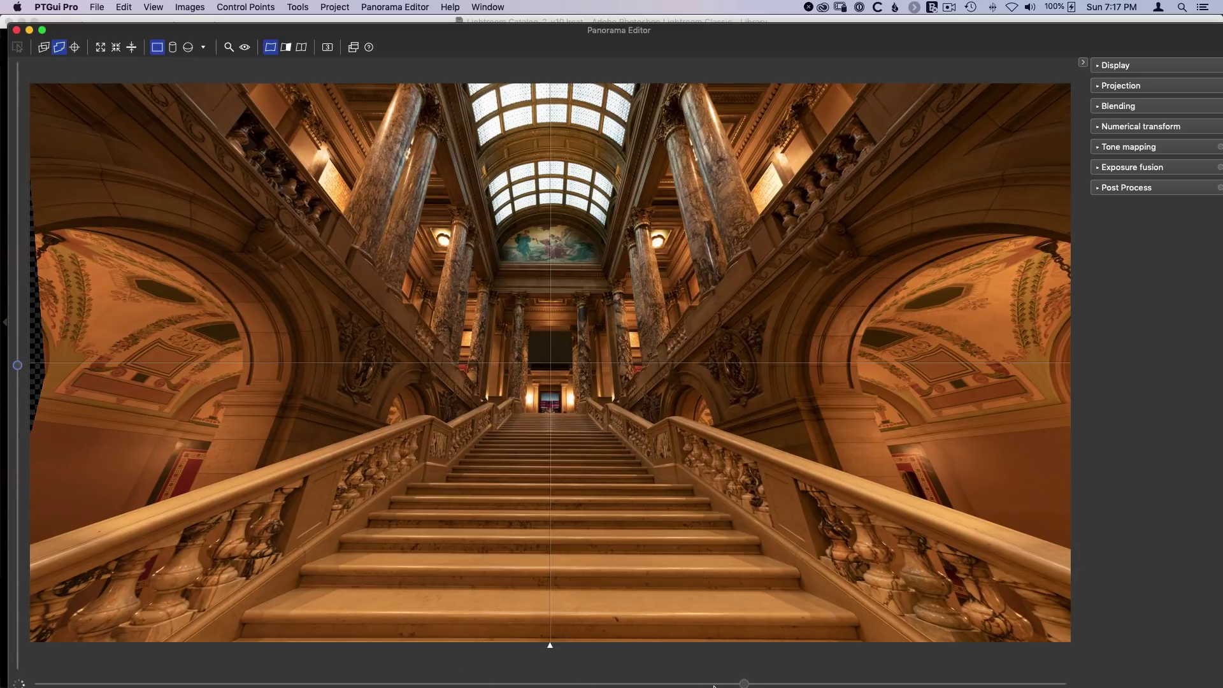
{"action": "left_click_drag", "start_coordinate": [742, 684], "coordinate": [731, 684]}
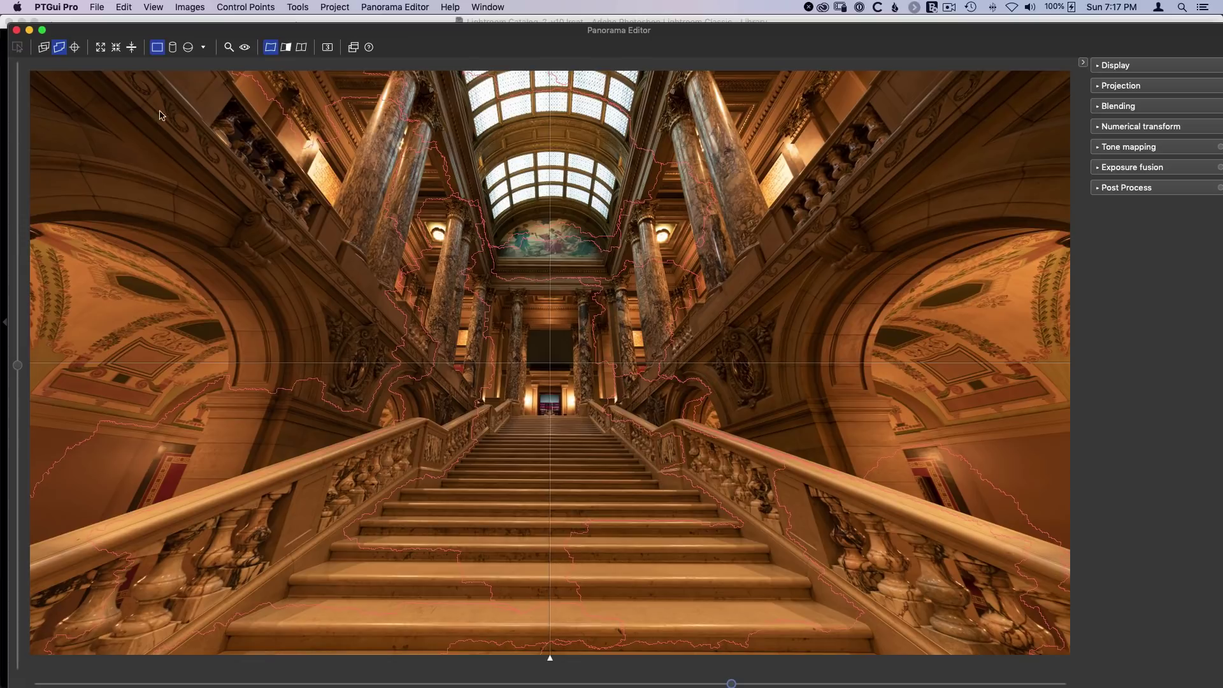
Step: Apply a 0.1° roll to the panorama several times to level it, and enlarge its vertical field of view
{"action": "left_click", "coordinate": [1084, 62]}
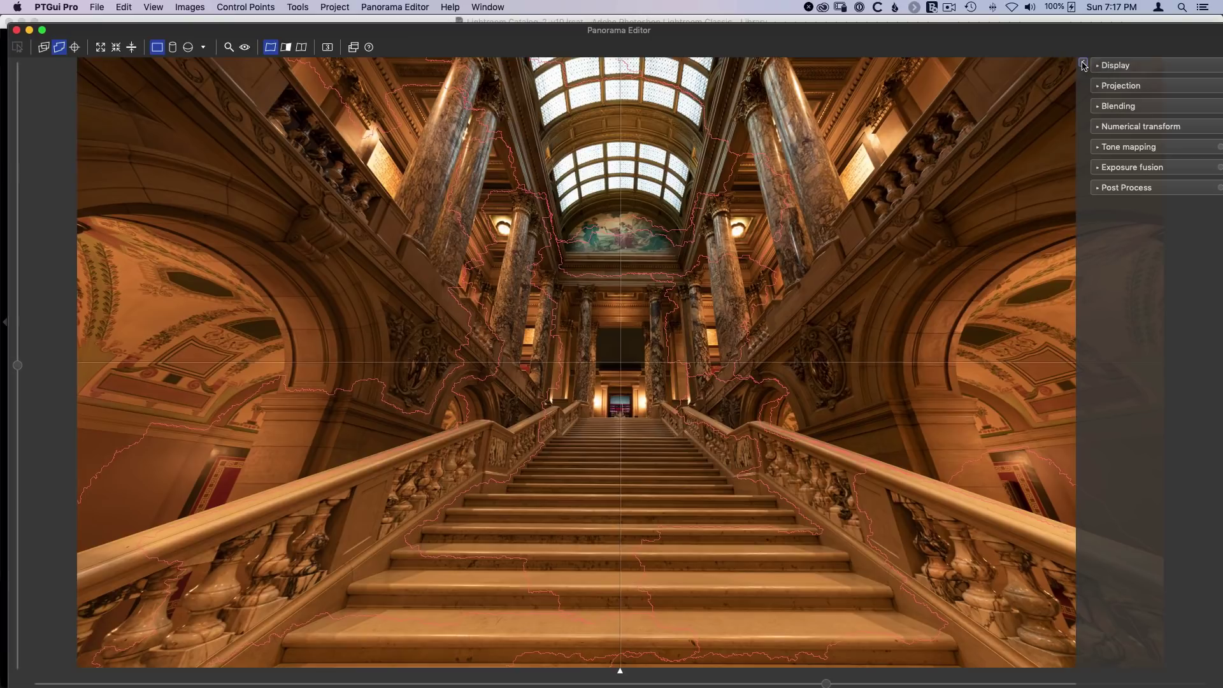
{"action": "left_click", "coordinate": [1083, 62]}
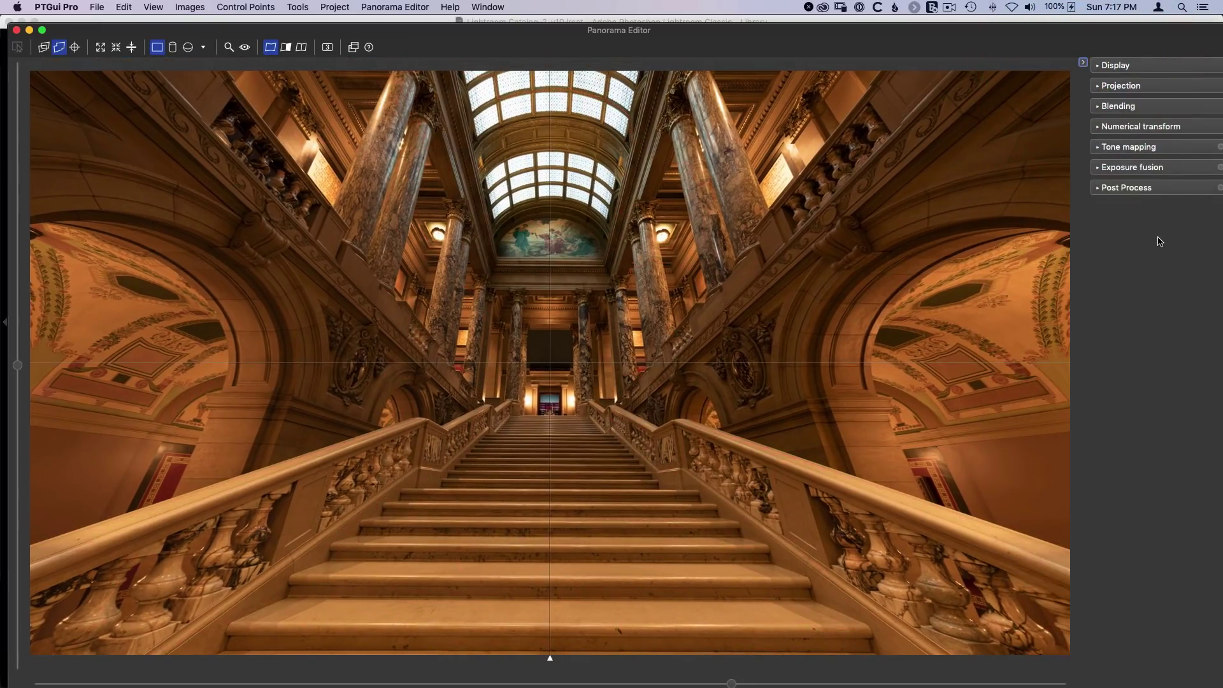
{"action": "left_click", "coordinate": [1112, 127]}
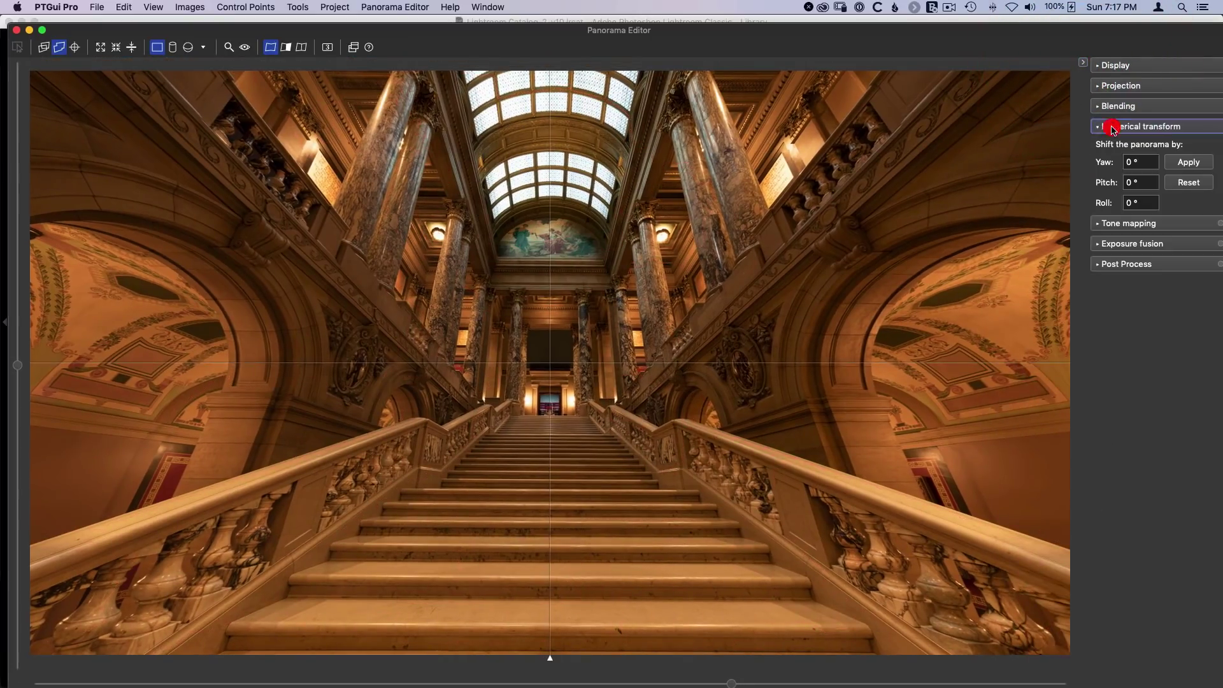
{"action": "double_click", "coordinate": [1135, 203]}
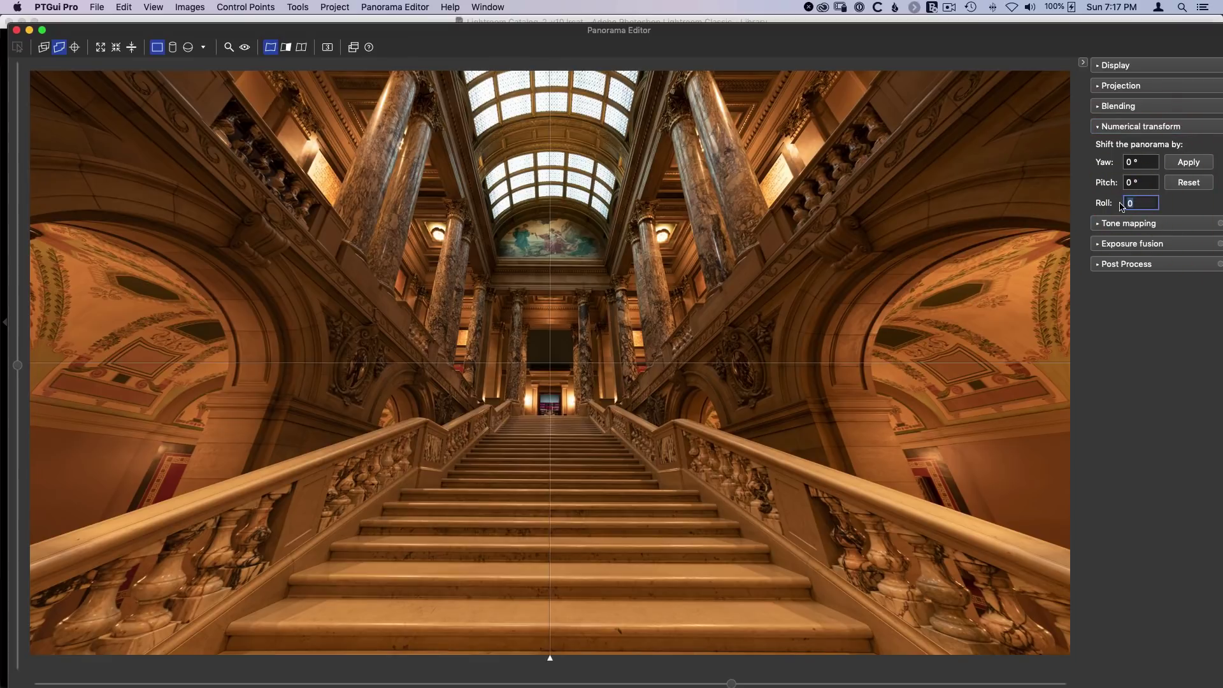
{"action": "type", "text": ".1"}
{"action": "left_click", "coordinate": [1185, 163]}
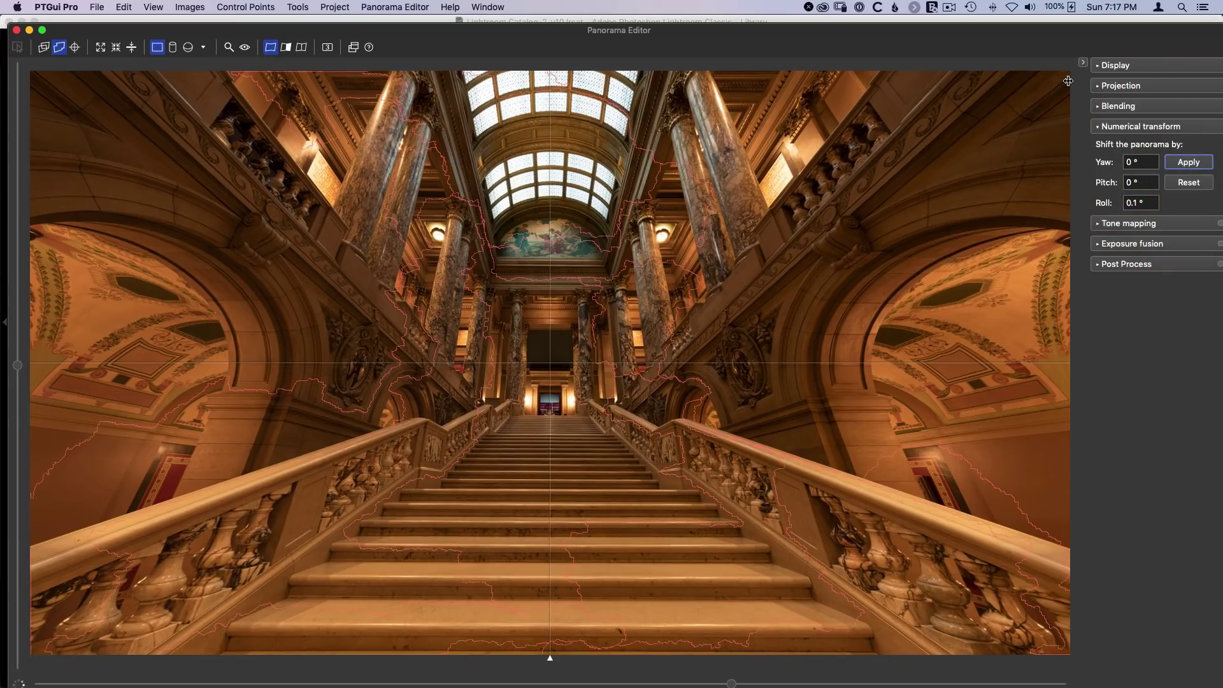
{"action": "left_click", "coordinate": [1178, 163]}
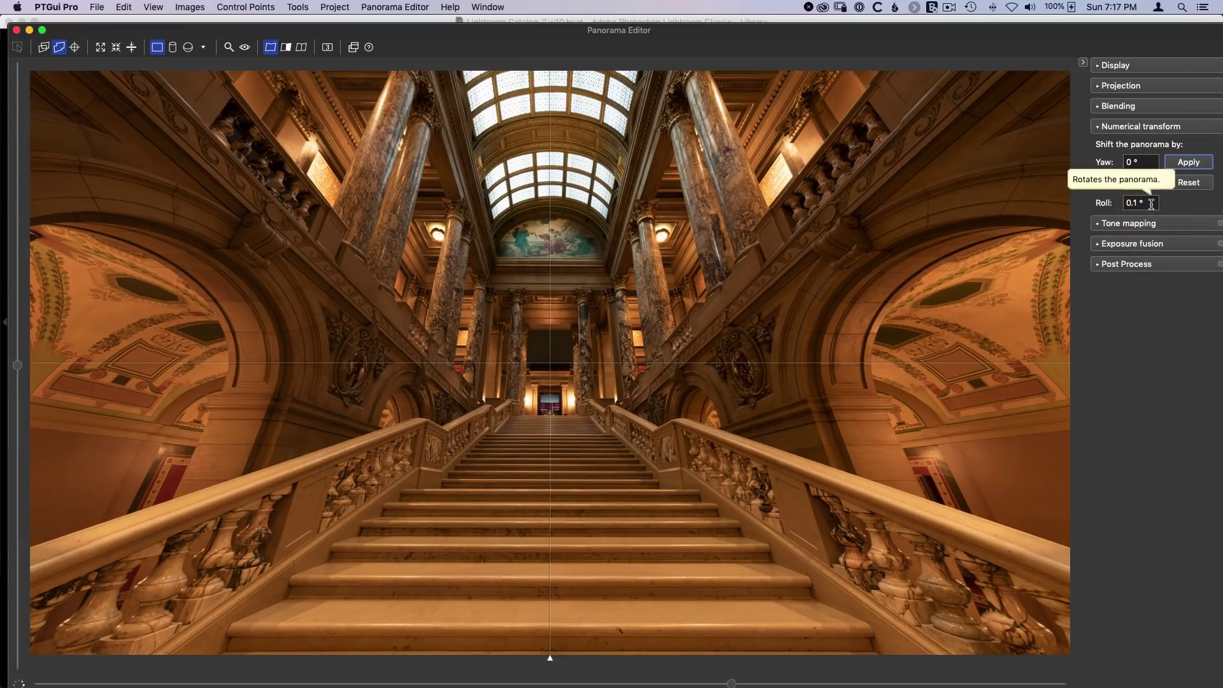
{"action": "left_click", "coordinate": [1184, 163]}
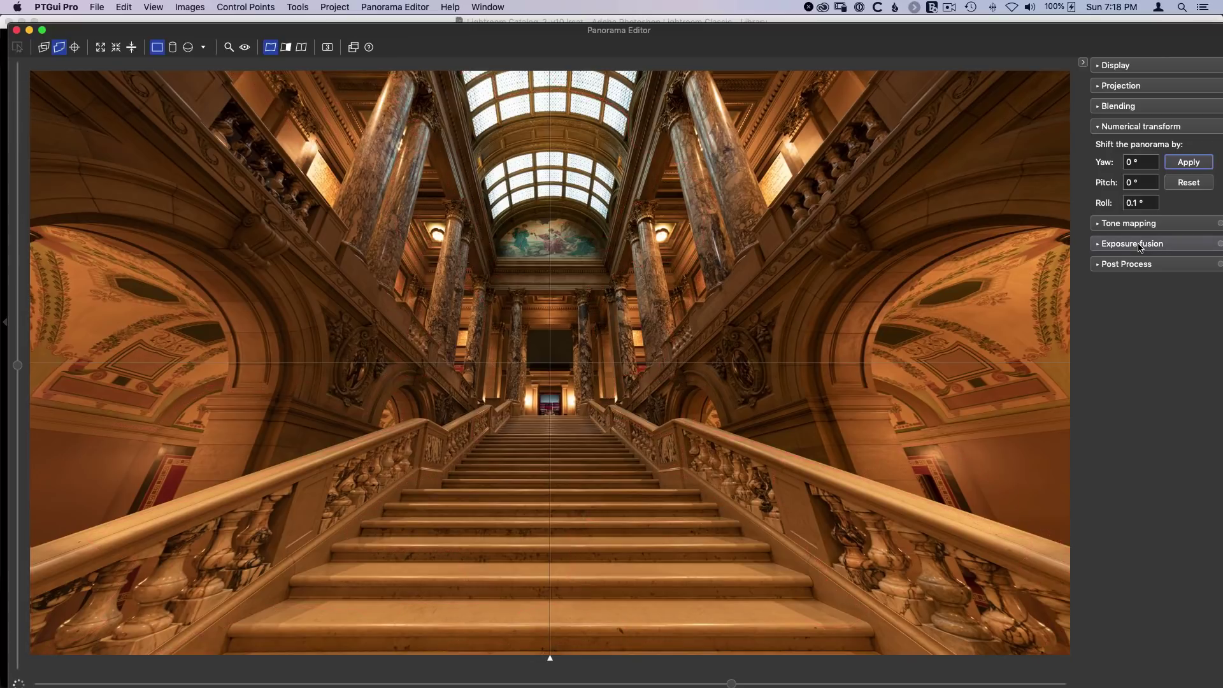
{"action": "left_click", "coordinate": [1178, 164]}
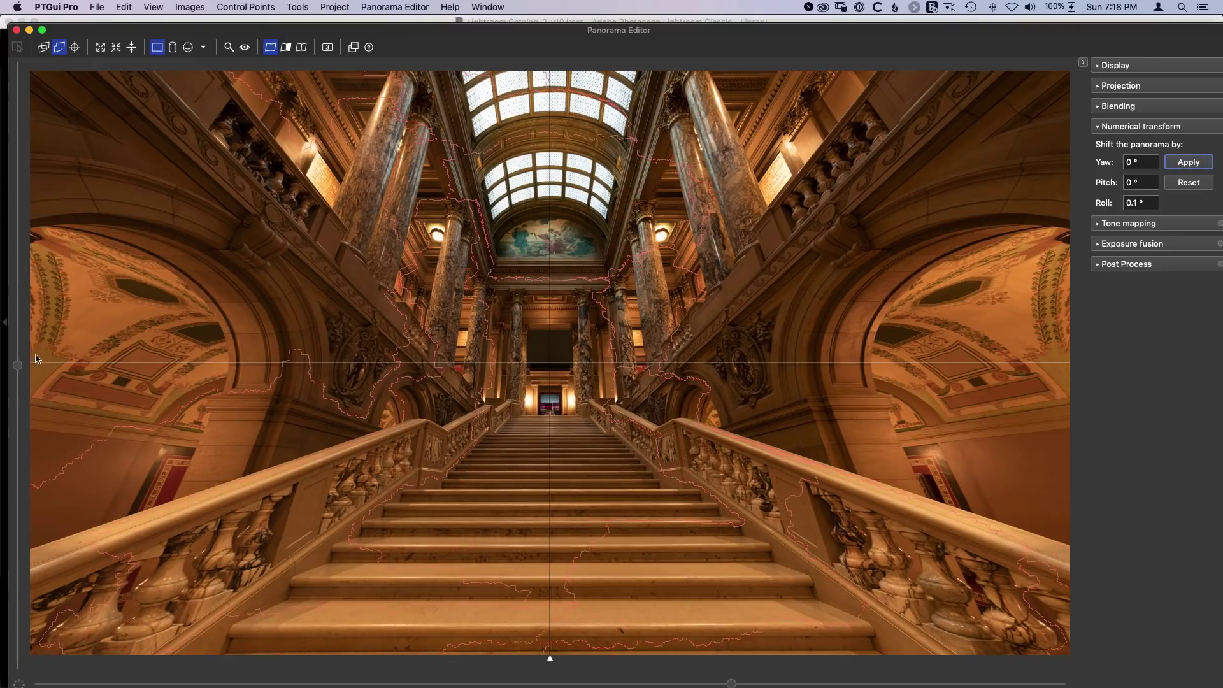
{"action": "left_click_drag", "start_coordinate": [18, 367], "coordinate": [18, 382]}
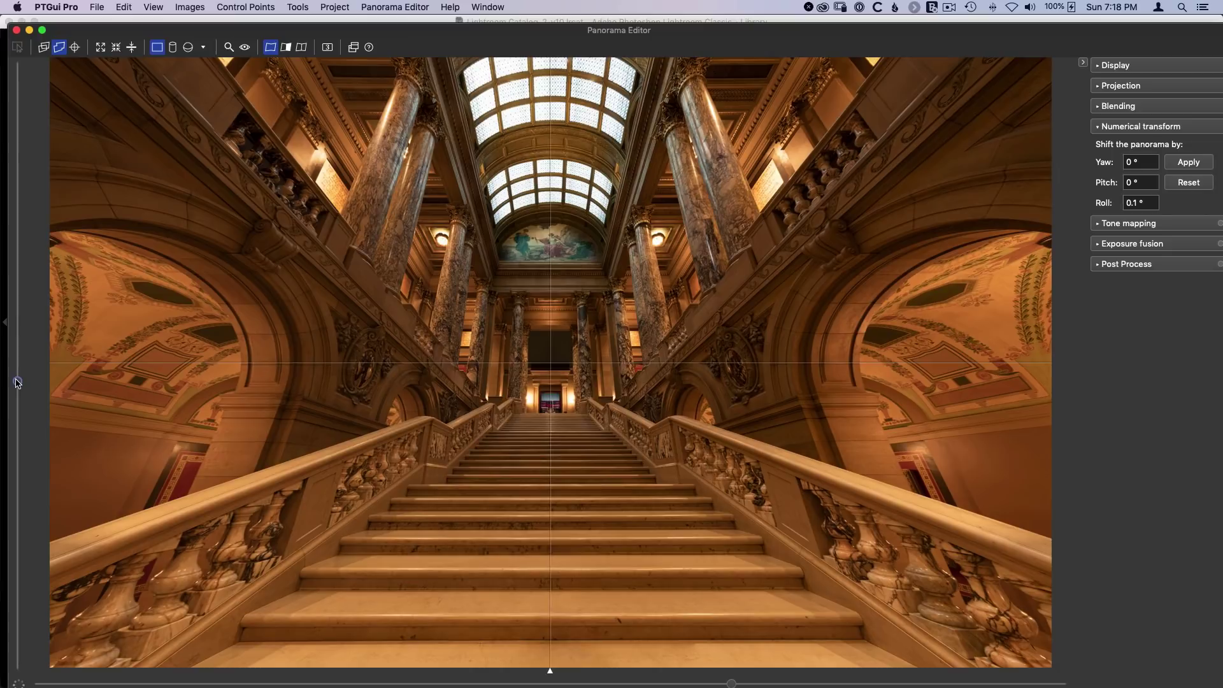
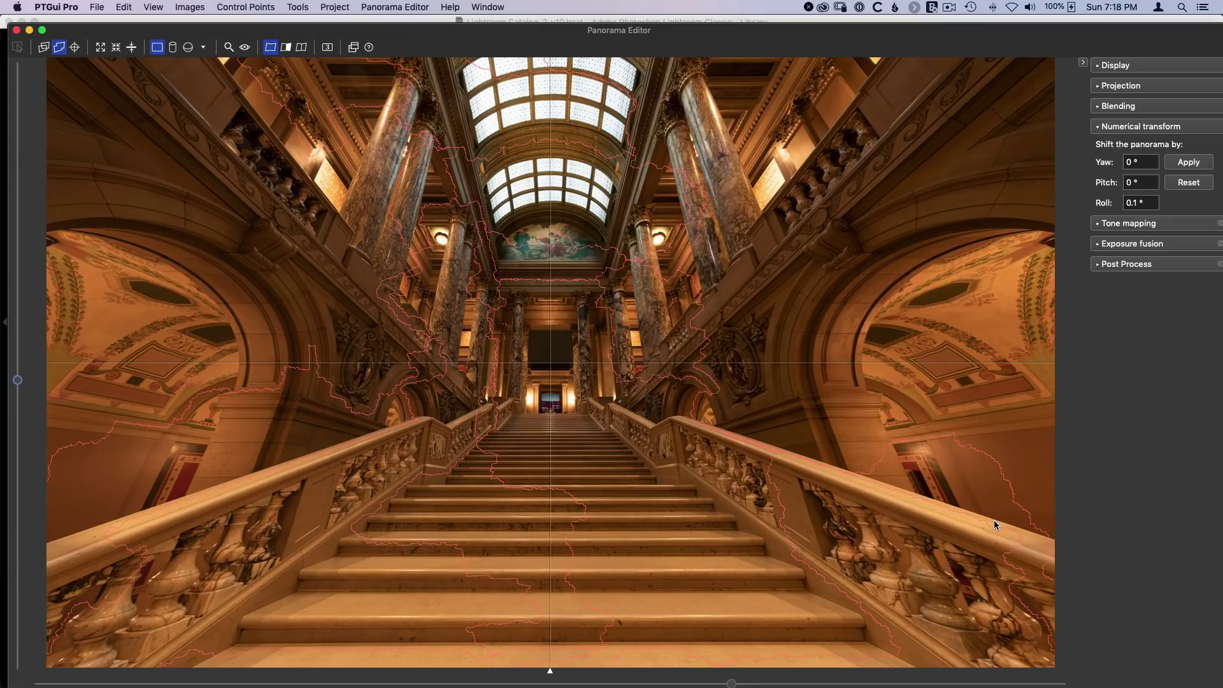
Step: Return to the main project window and review the source image, lens, crop, mask, image parameter and control point settings
{"action": "left_click", "coordinate": [97, 7]}
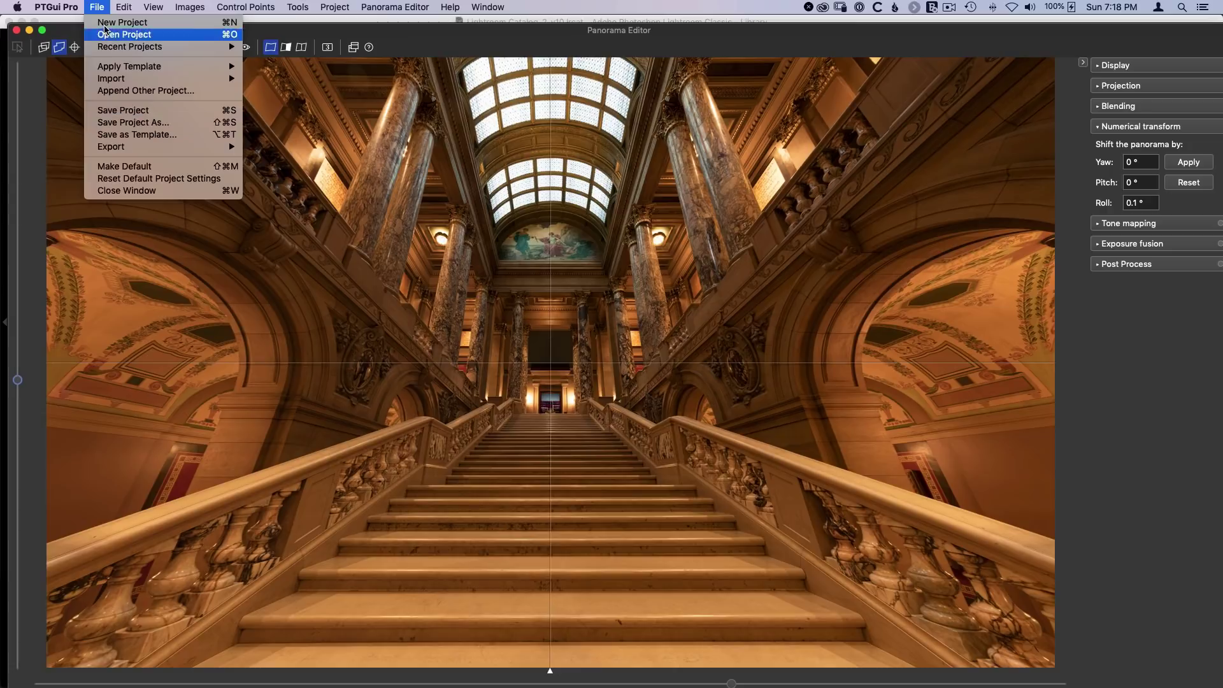
{"action": "mouse_move", "coordinate": [297, 14]}
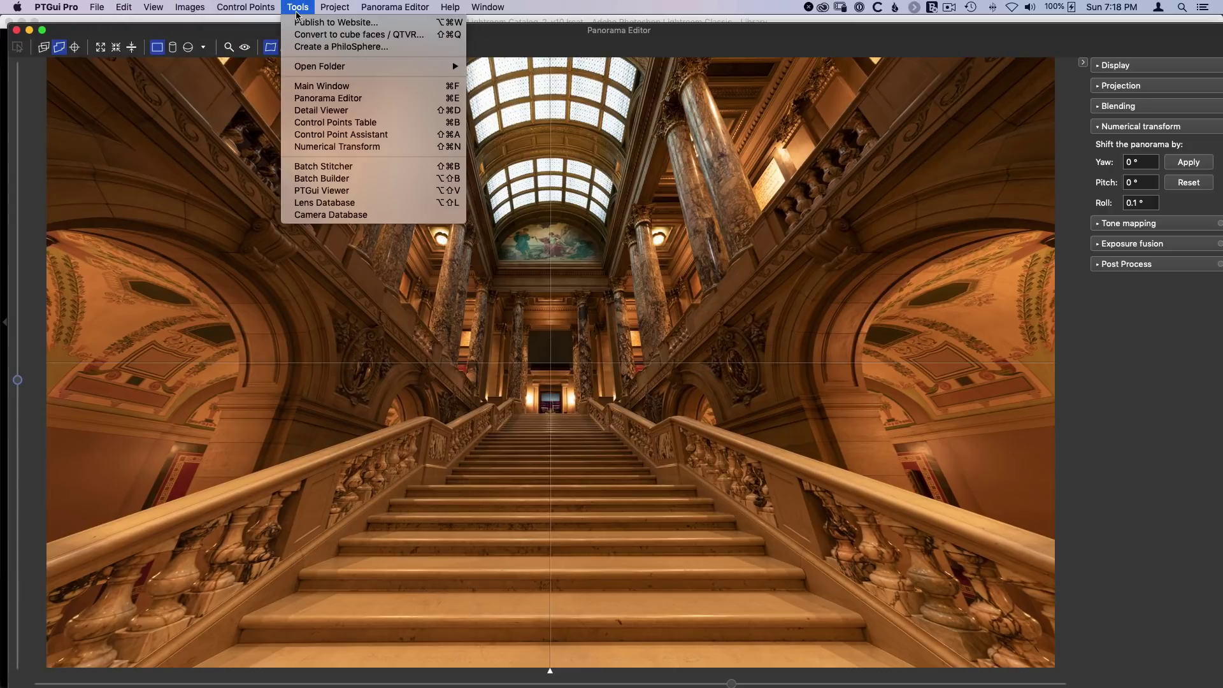
{"action": "left_click", "coordinate": [305, 87]}
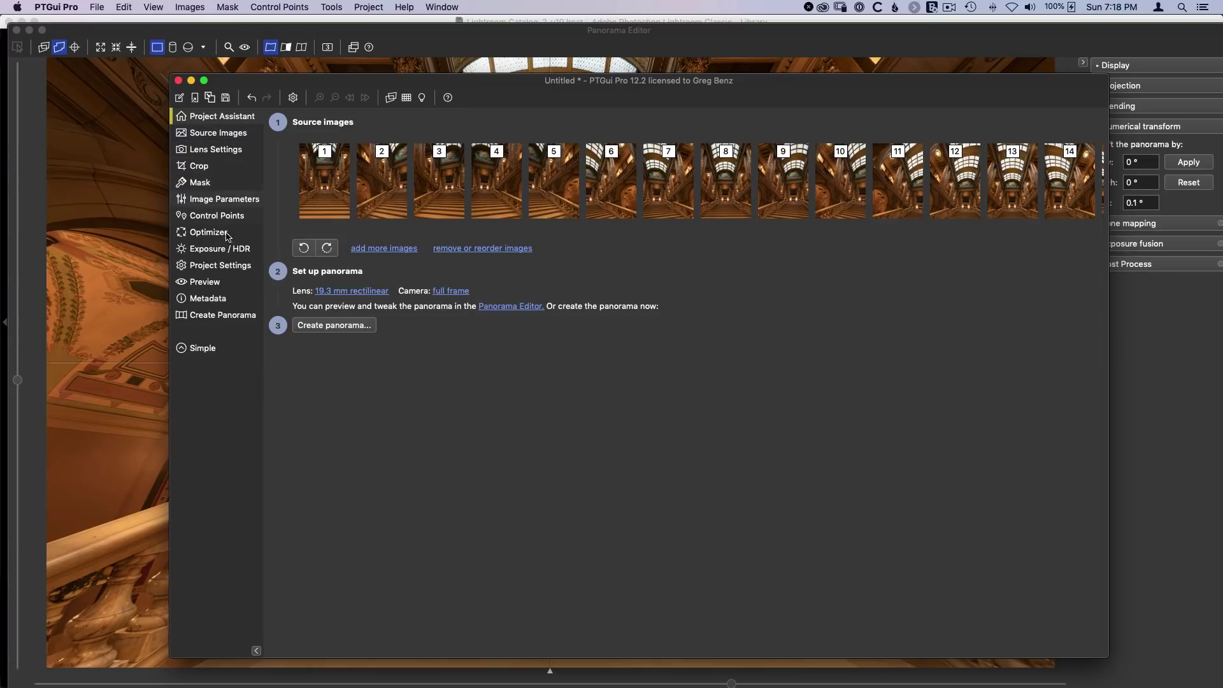
{"action": "left_click", "coordinate": [218, 133]}
{"action": "left_click", "coordinate": [219, 151]}
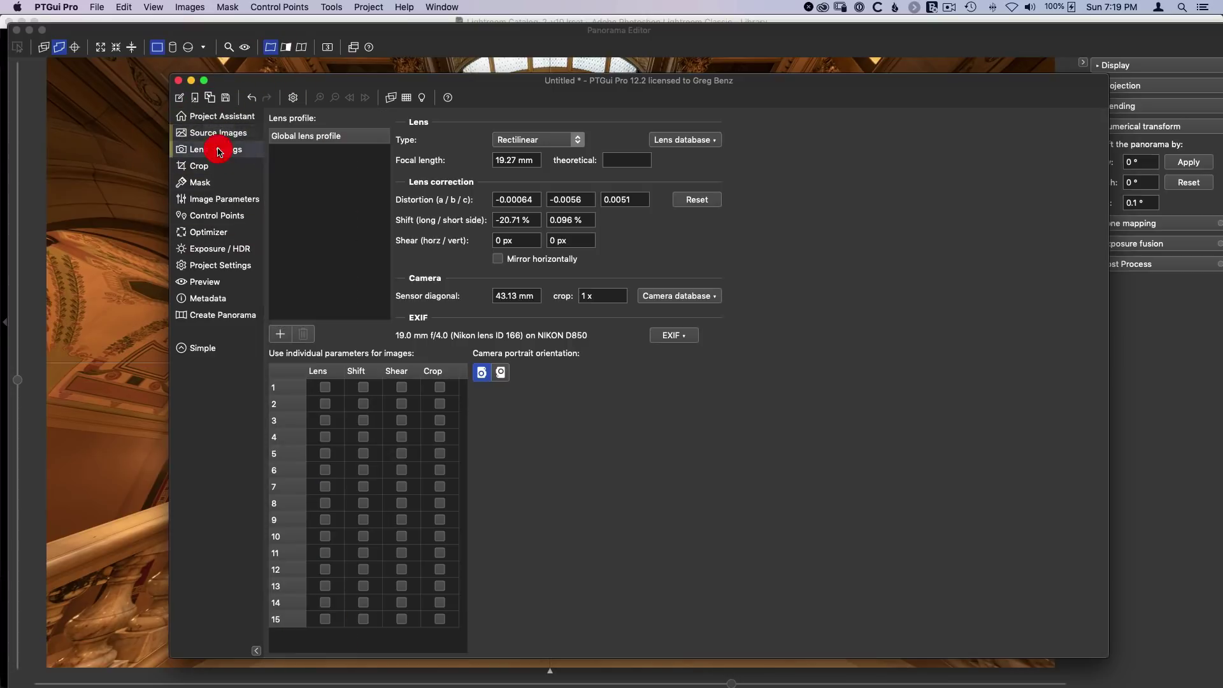
{"action": "left_click", "coordinate": [219, 167]}
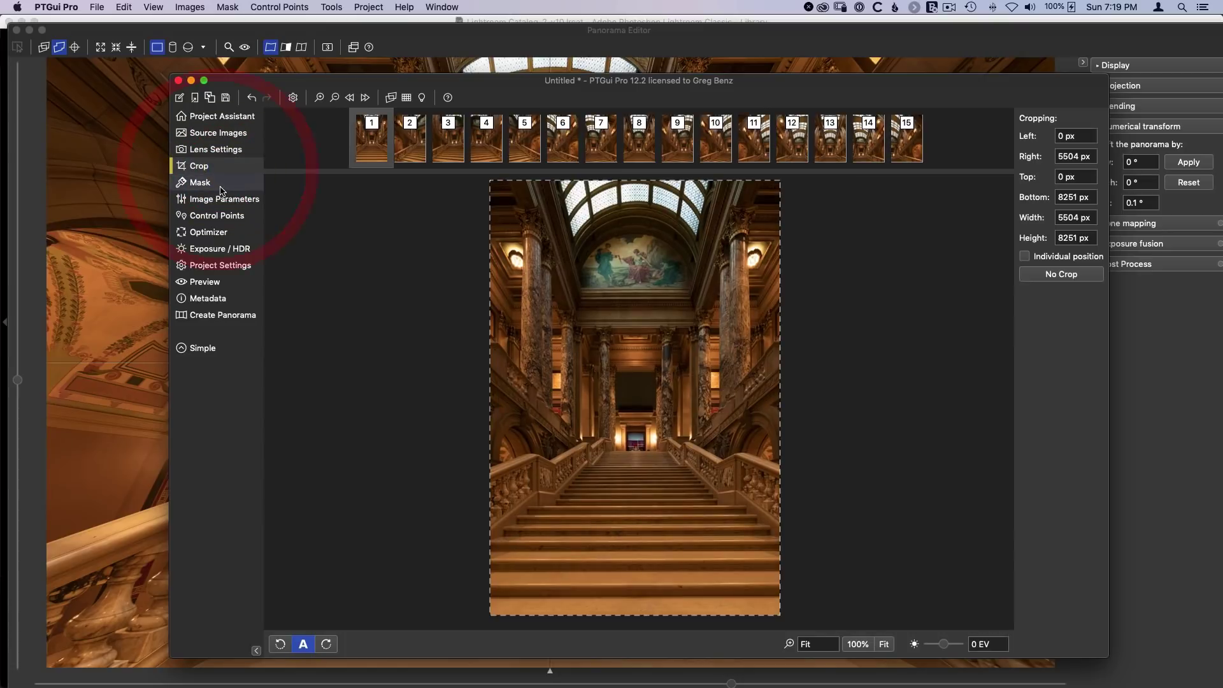
{"action": "left_click", "coordinate": [221, 189]}
{"action": "left_click", "coordinate": [223, 198]}
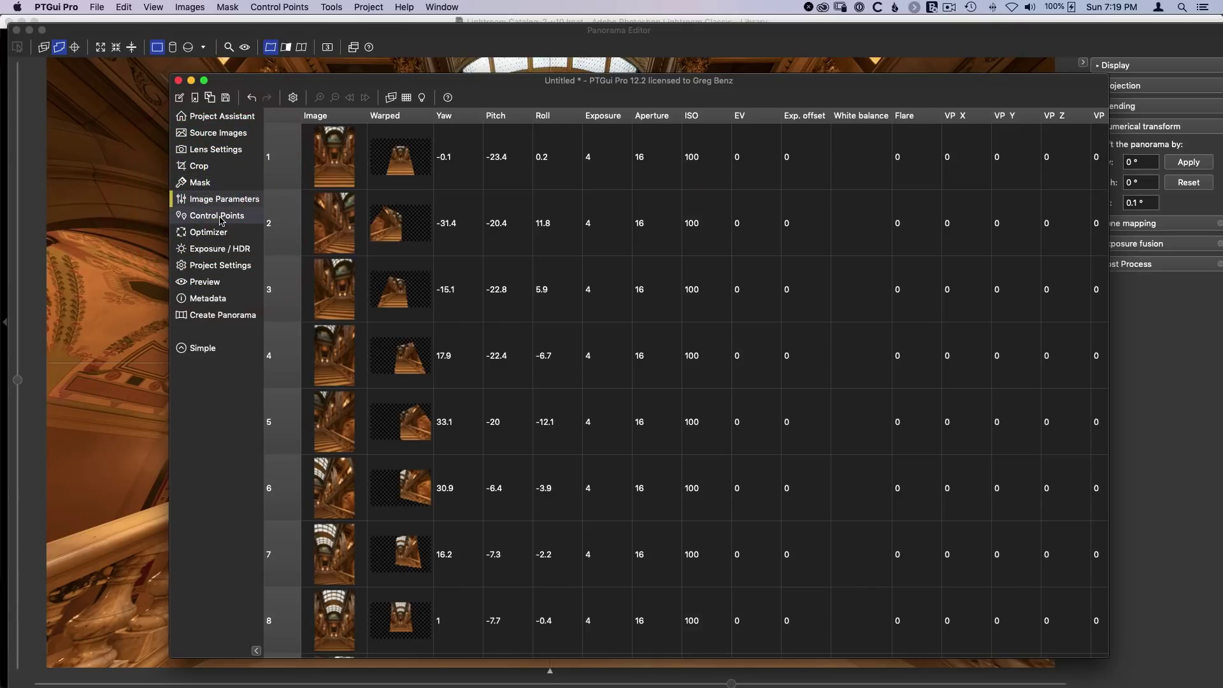
{"action": "left_click", "coordinate": [220, 217]}
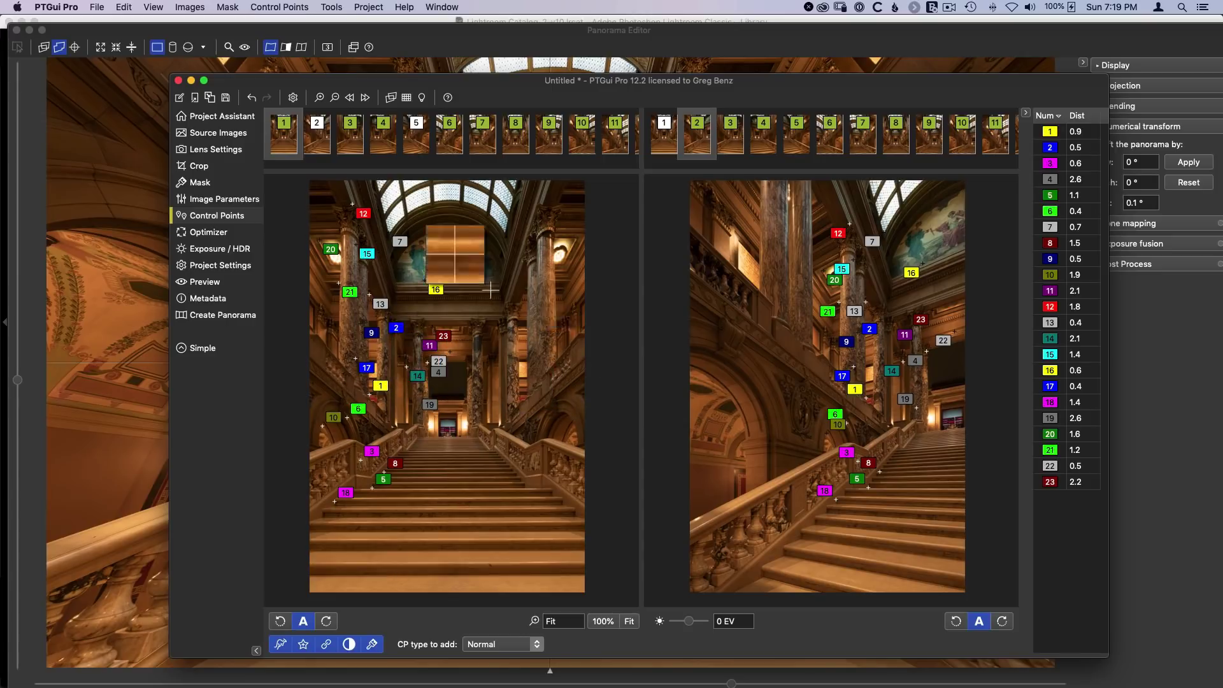
Step: Confirm TIFF output at 16 bits per channel with PackBits compression, and set the output color space to Adobe RGB (1998)
{"action": "left_click", "coordinate": [218, 316]}
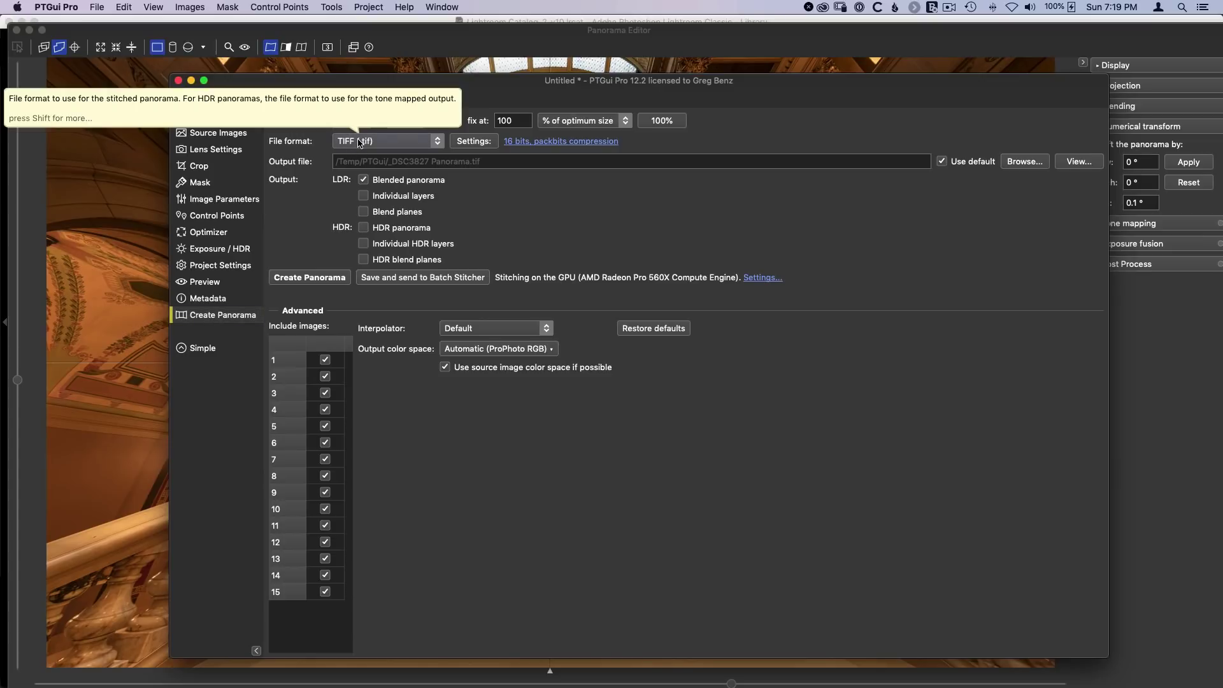
{"action": "left_click", "coordinate": [402, 142]}
{"action": "left_click", "coordinate": [398, 141]}
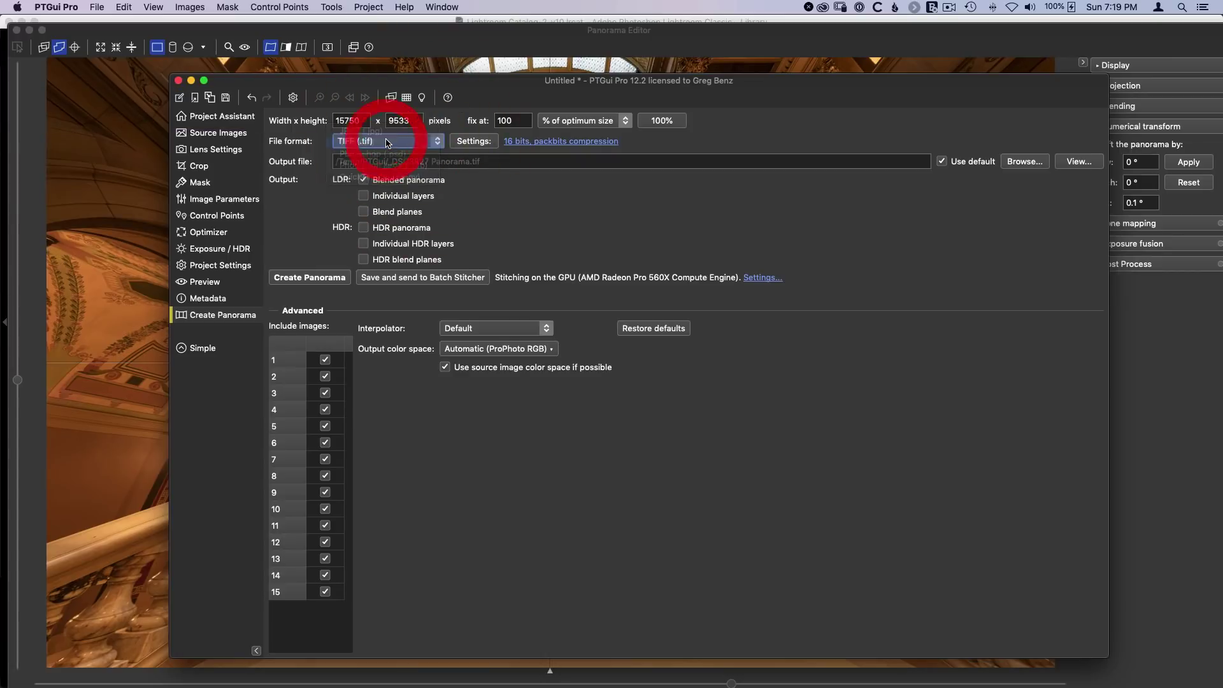
{"action": "left_click", "coordinate": [511, 143]}
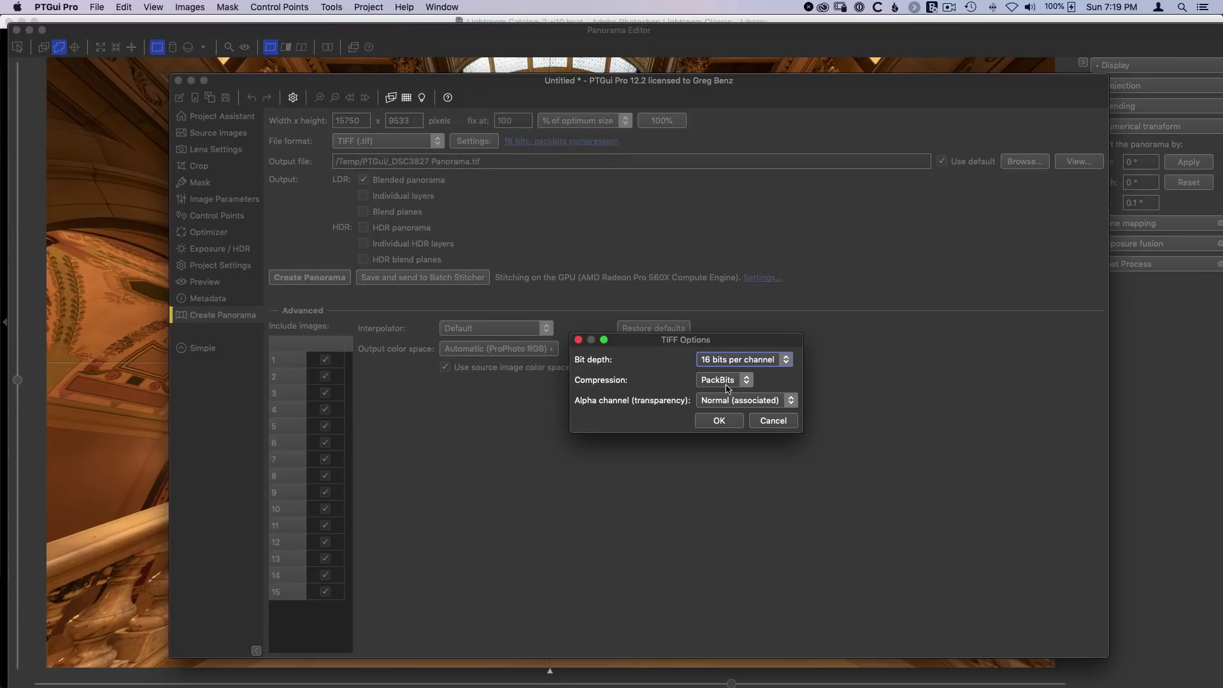
{"action": "left_click", "coordinate": [719, 421]}
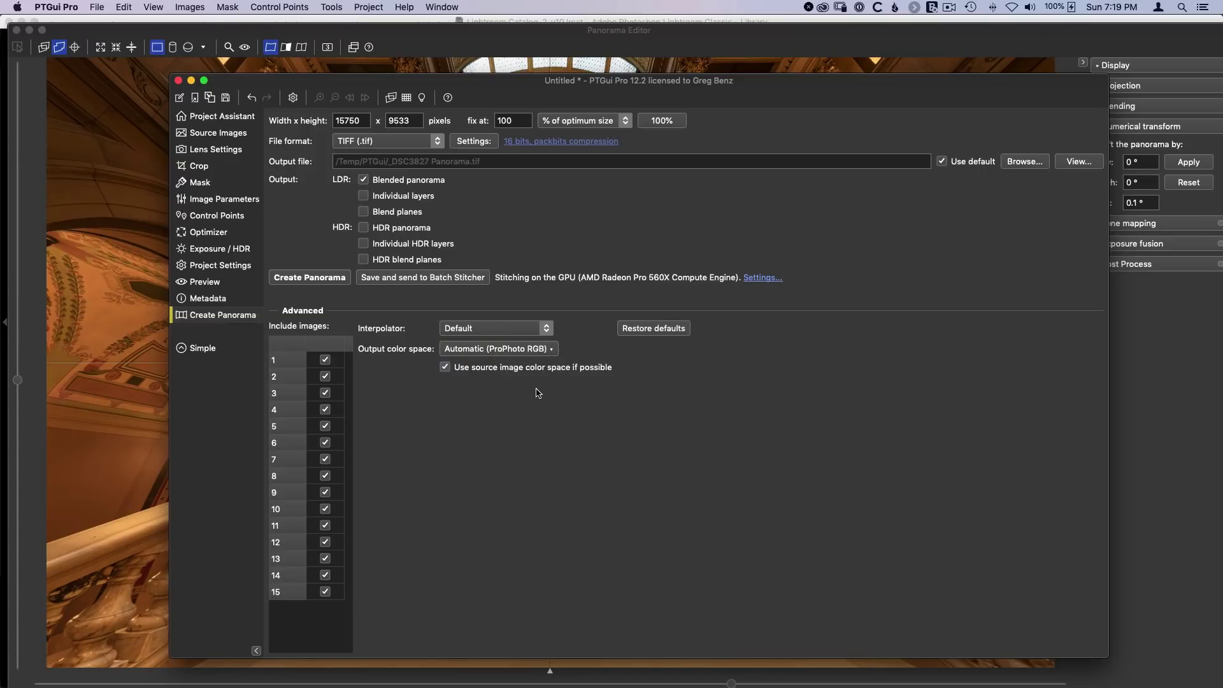
{"action": "left_click", "coordinate": [545, 349]}
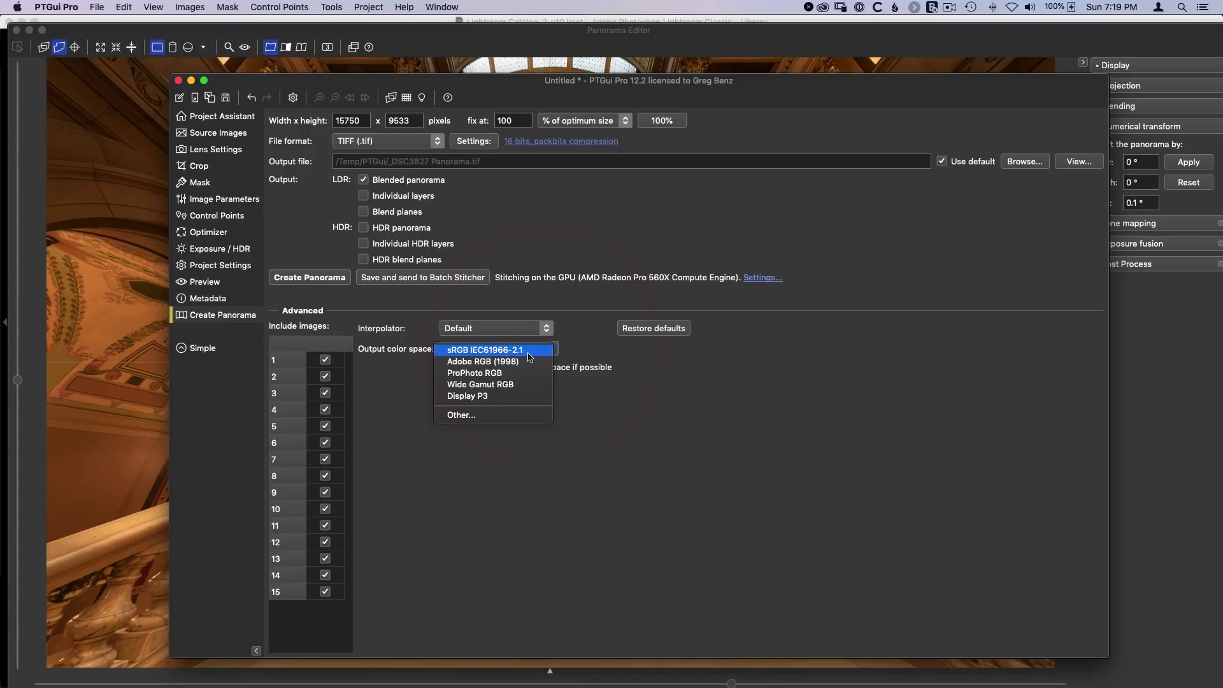
{"action": "left_click", "coordinate": [517, 362]}
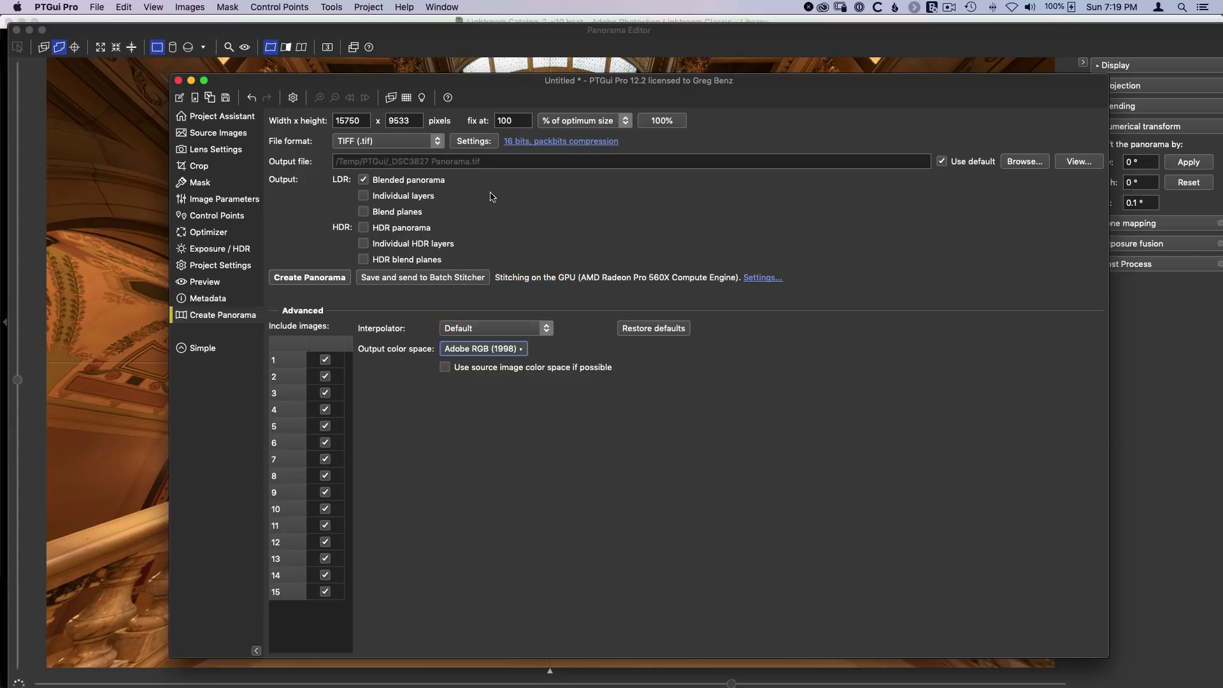
Step: Make the current settings the default for new projects and start creating the panorama
{"action": "left_click", "coordinate": [94, 6]}
{"action": "left_click", "coordinate": [123, 167]}
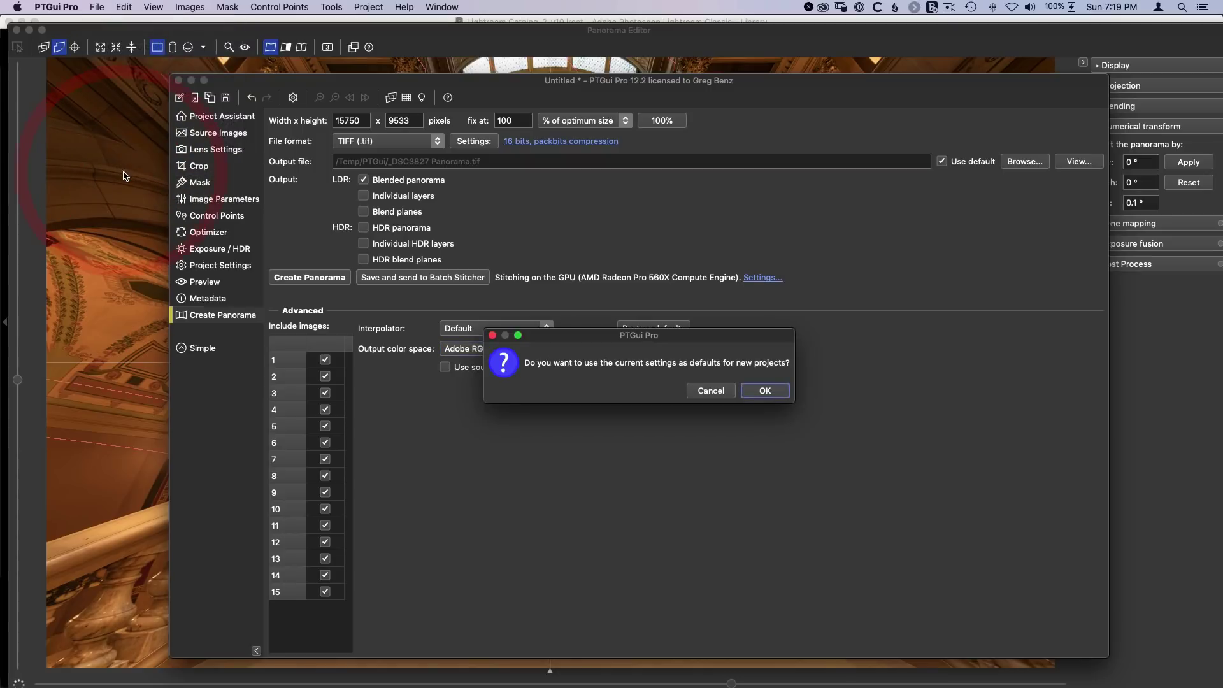
{"action": "left_click", "coordinate": [766, 391]}
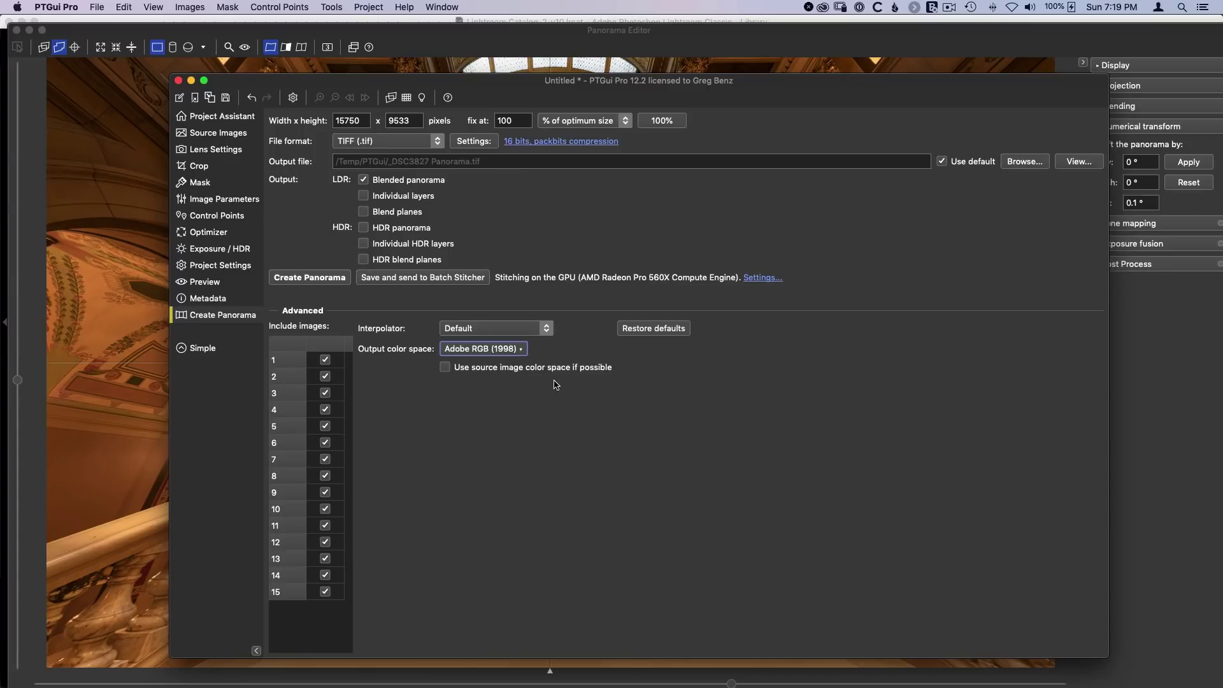
{"action": "left_click", "coordinate": [313, 283]}
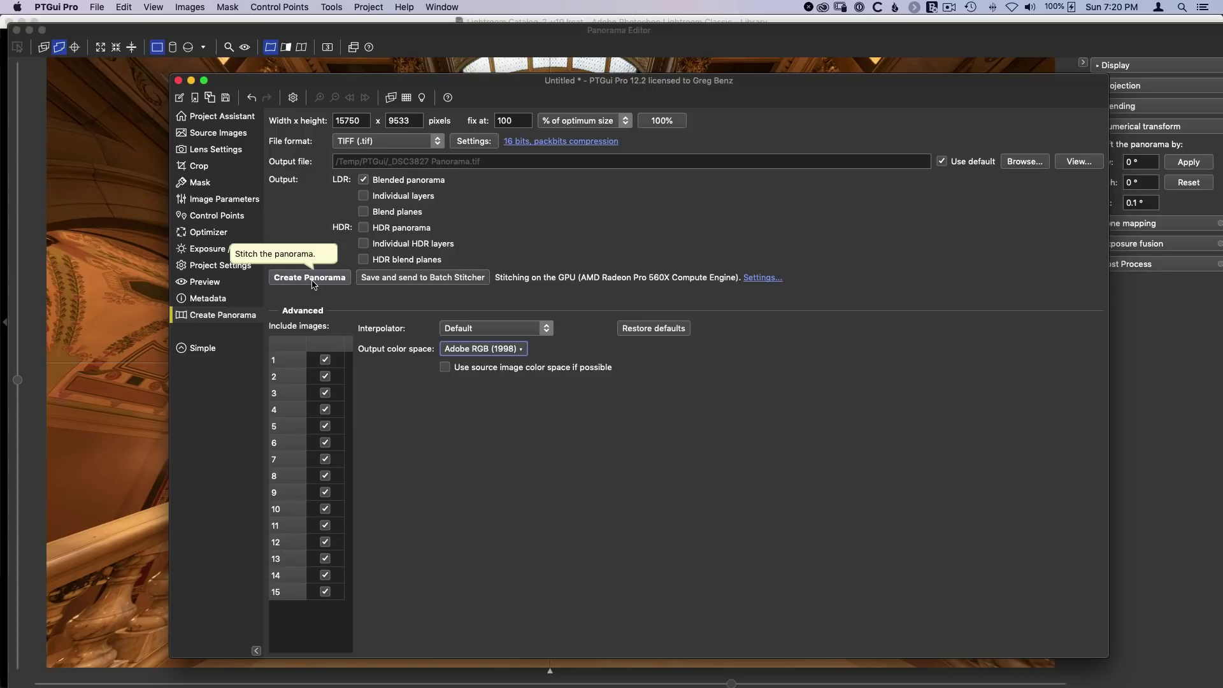
Step: Stitch the panorama and open the exported _DSC3827 Panorama.tif from the PTGui folder in Photoshop
{"action": "left_click", "coordinate": [313, 280]}
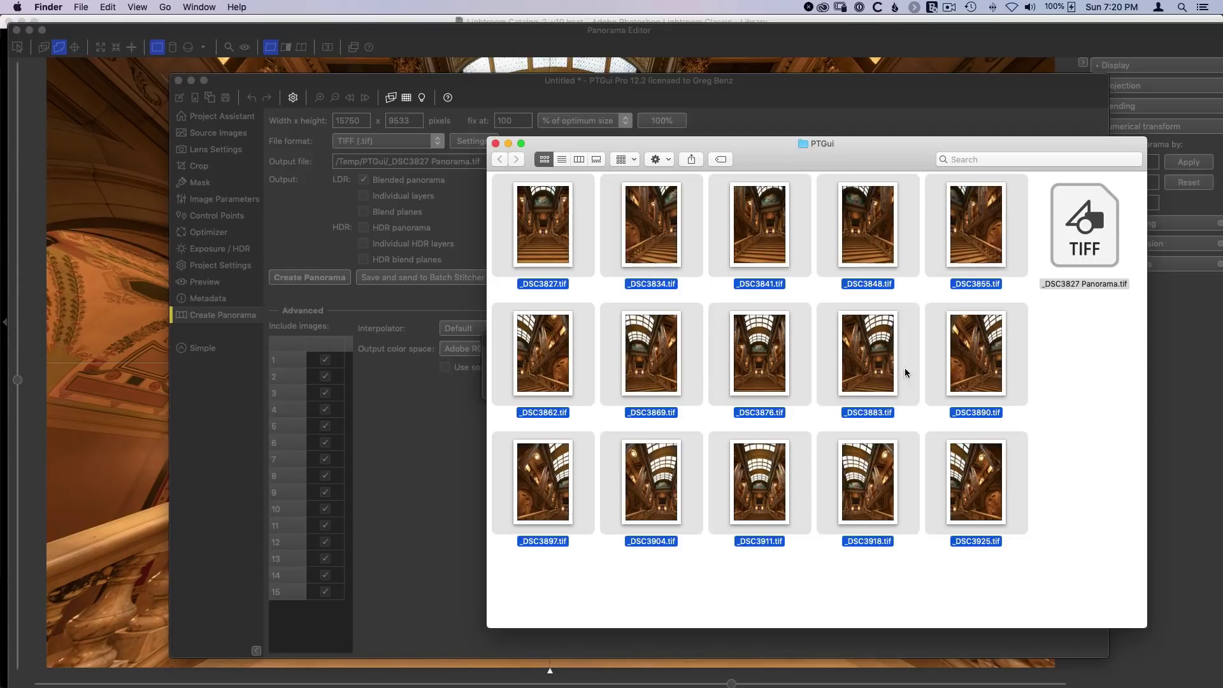
{"action": "left_click", "coordinate": [1095, 325]}
{"action": "left_click_drag", "start_coordinate": [915, 150], "coordinate": [755, 392]}
{"action": "left_click_drag", "start_coordinate": [716, 339], "coordinate": [694, 211]}
{"action": "left_click_drag", "start_coordinate": [745, 392], "coordinate": [730, 293]}
{"action": "left_click", "coordinate": [729, 286]}
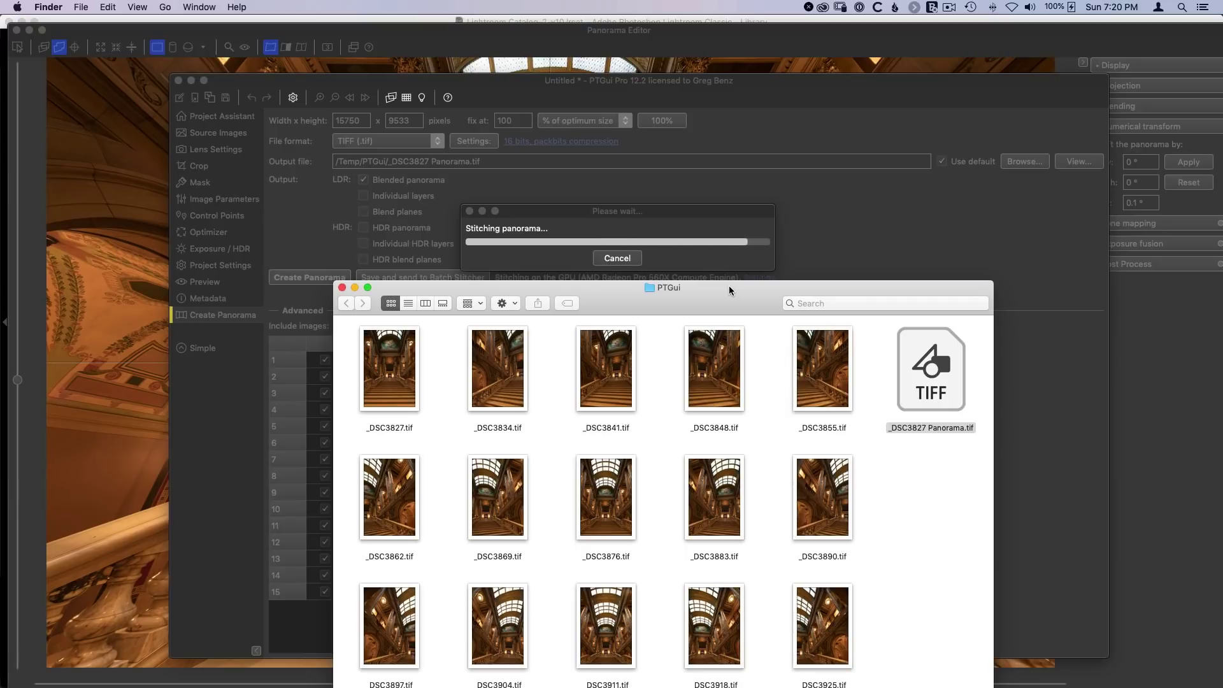
{"action": "double_click", "coordinate": [931, 370]}
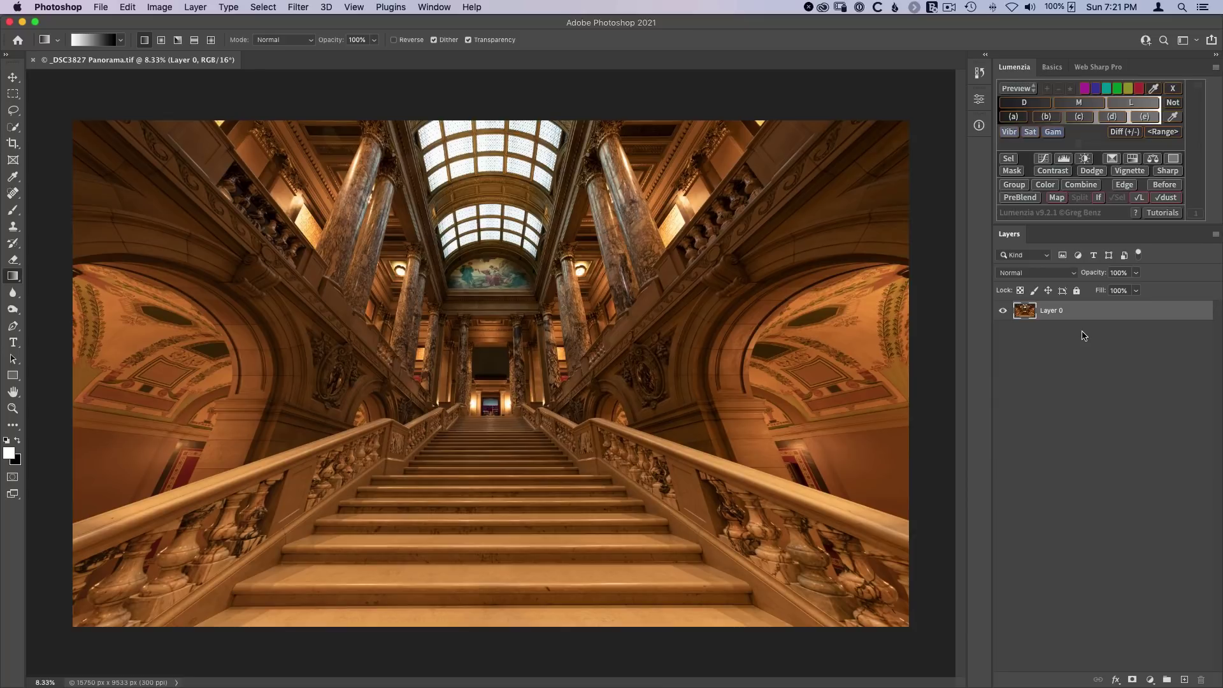
Step: Convert Layer 0 to a smart object and open it in the Luminar 4 filter
{"action": "right_click", "coordinate": [1054, 314]}
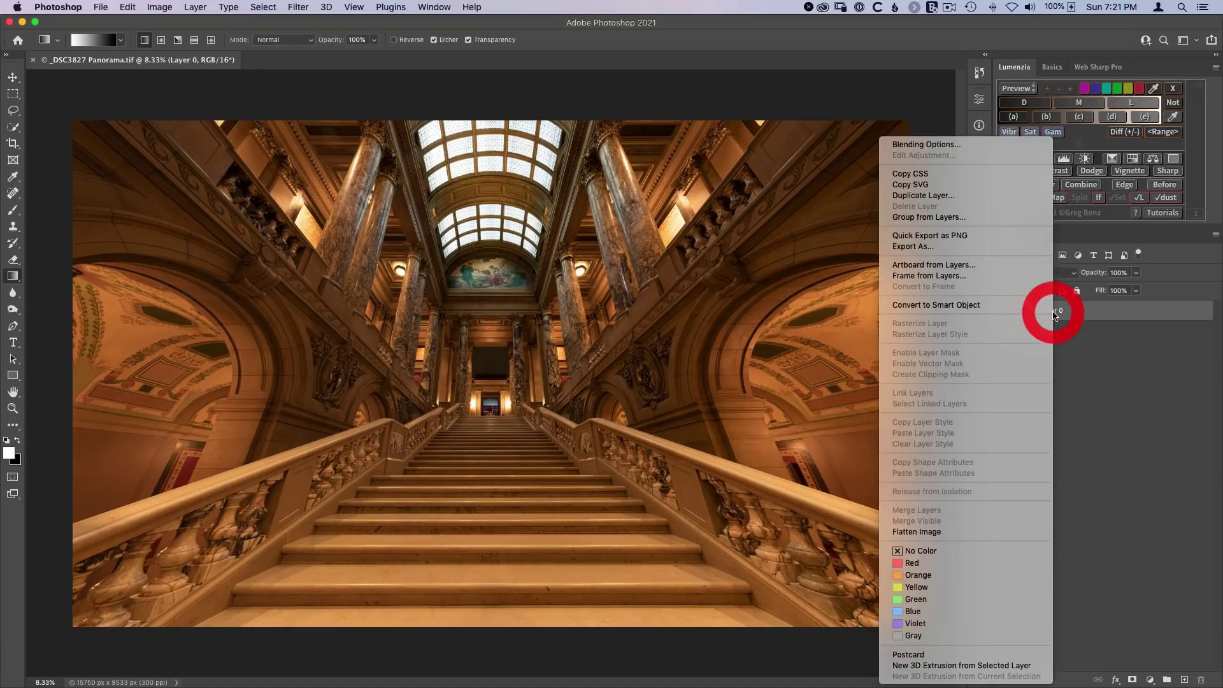
{"action": "left_click", "coordinate": [1002, 306]}
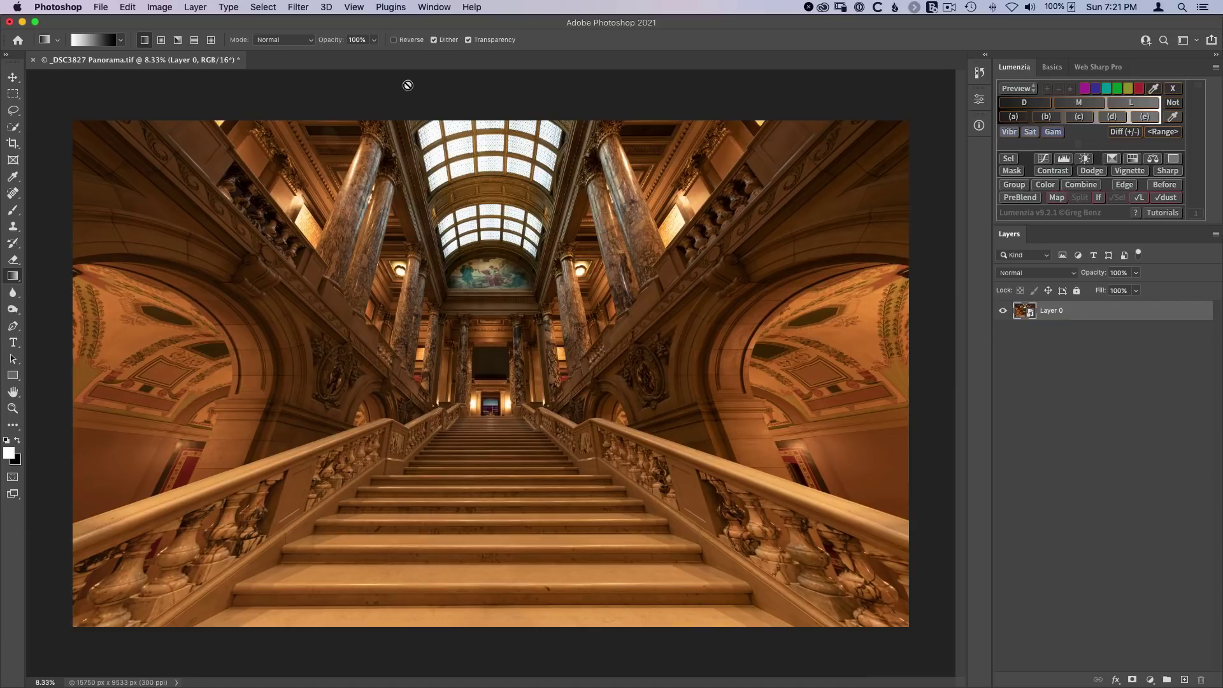
{"action": "left_click", "coordinate": [302, 7]}
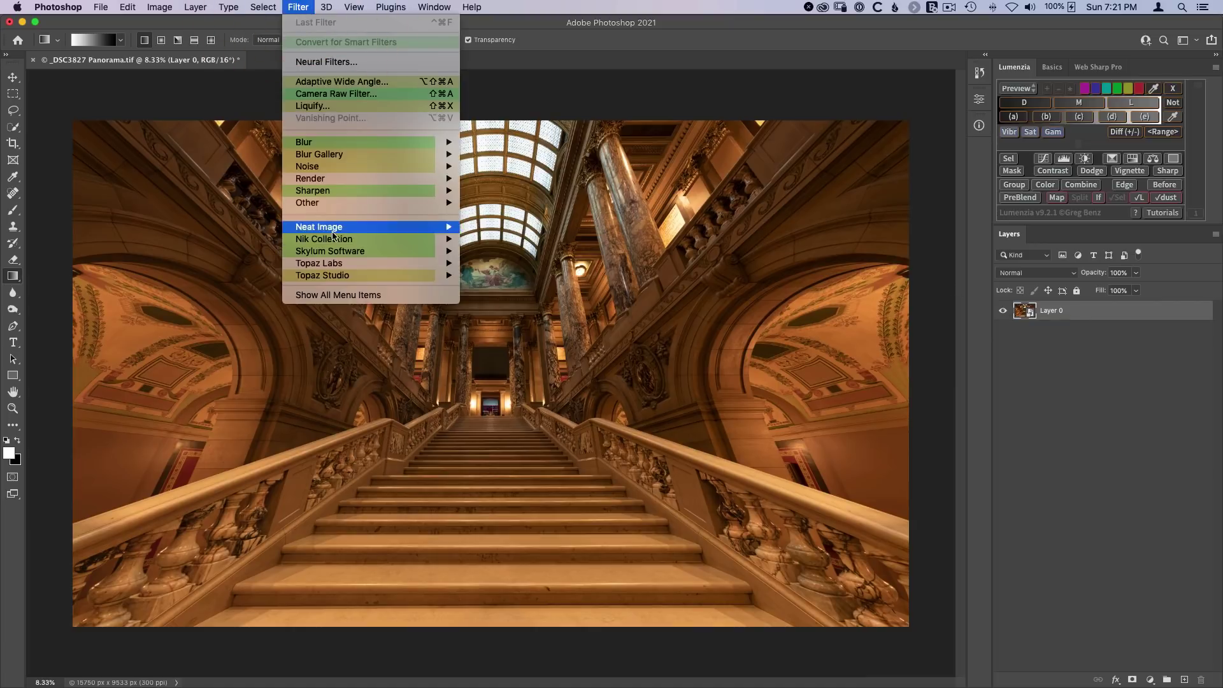
{"action": "mouse_move", "coordinate": [334, 251]}
{"action": "left_click", "coordinate": [503, 267]}
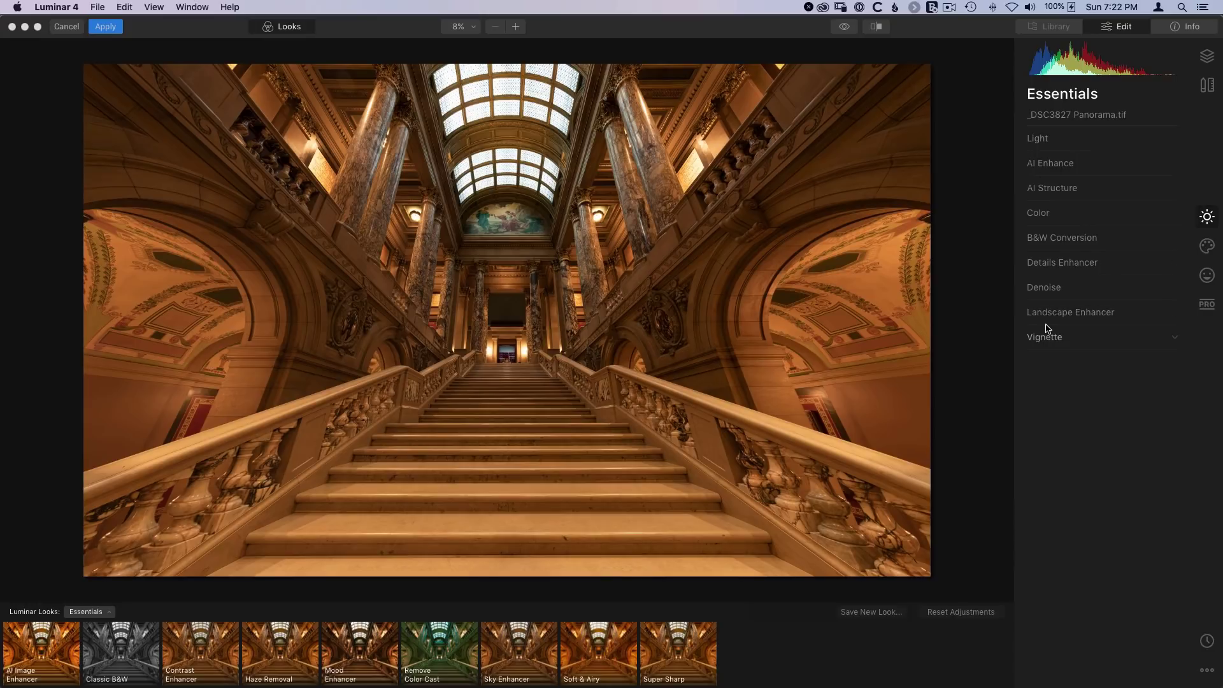
Step: Add the Creative Sunrays effect to the panorama with an amount of 62
{"action": "left_click", "coordinate": [1206, 246]}
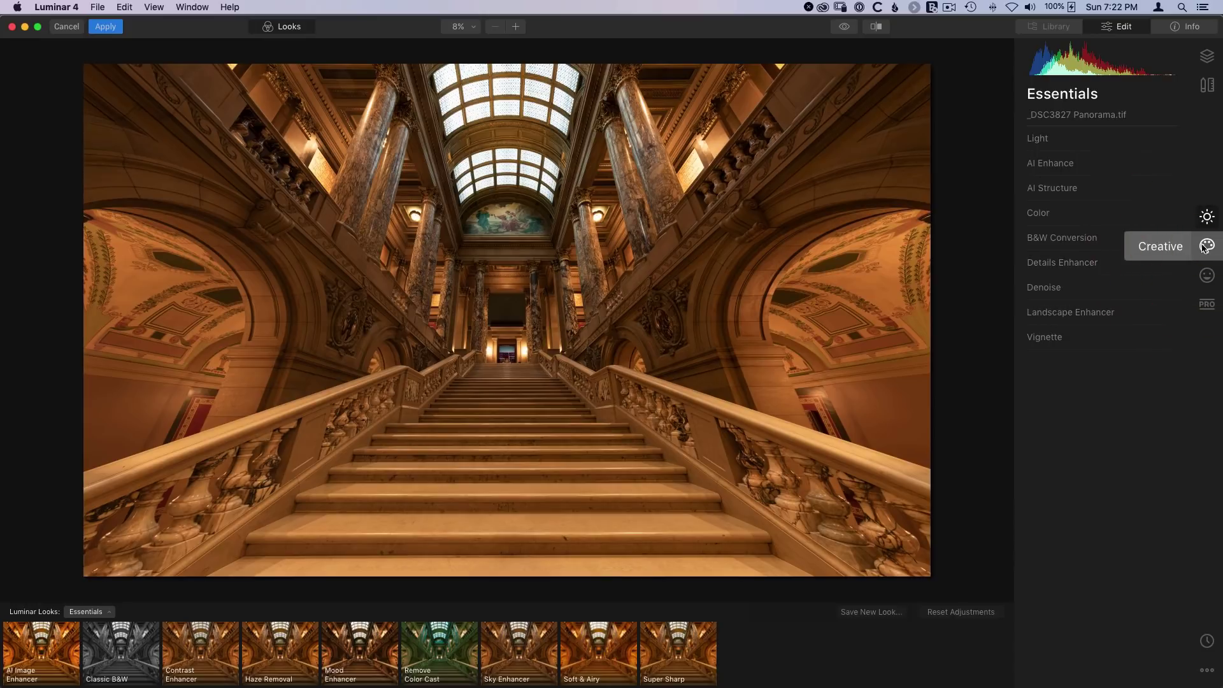
{"action": "left_click", "coordinate": [1205, 246]}
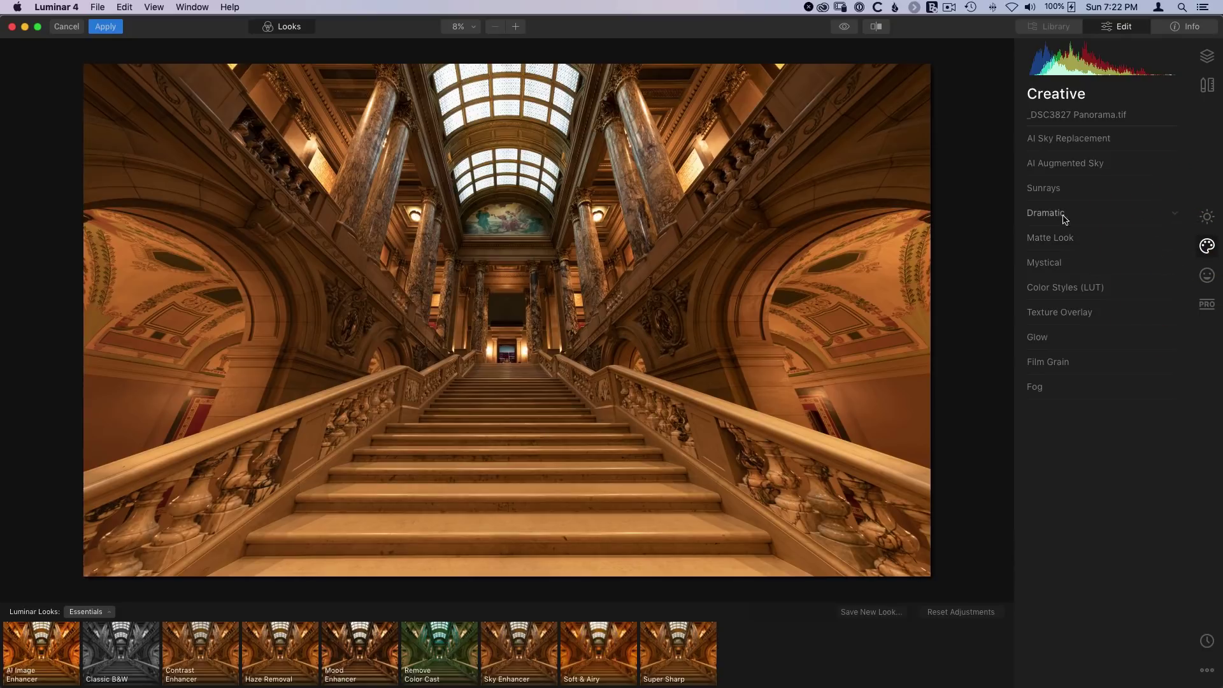
{"action": "left_click", "coordinate": [1052, 190]}
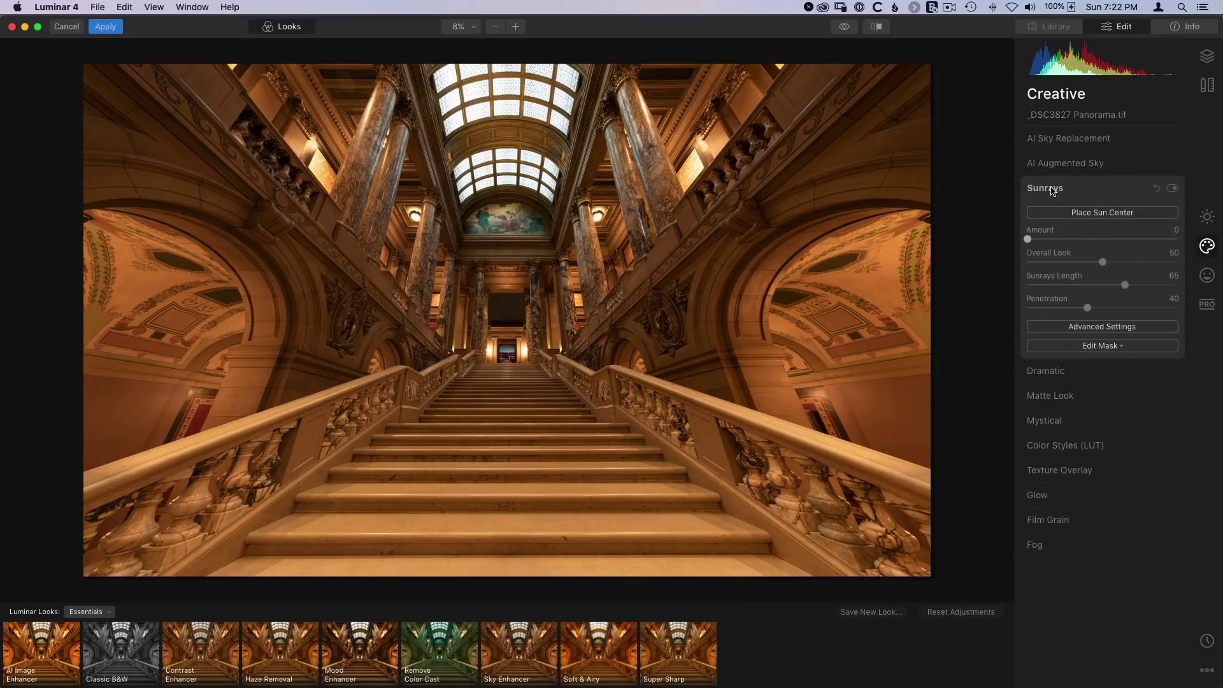
{"action": "left_click_drag", "start_coordinate": [1027, 241], "coordinate": [1124, 244]}
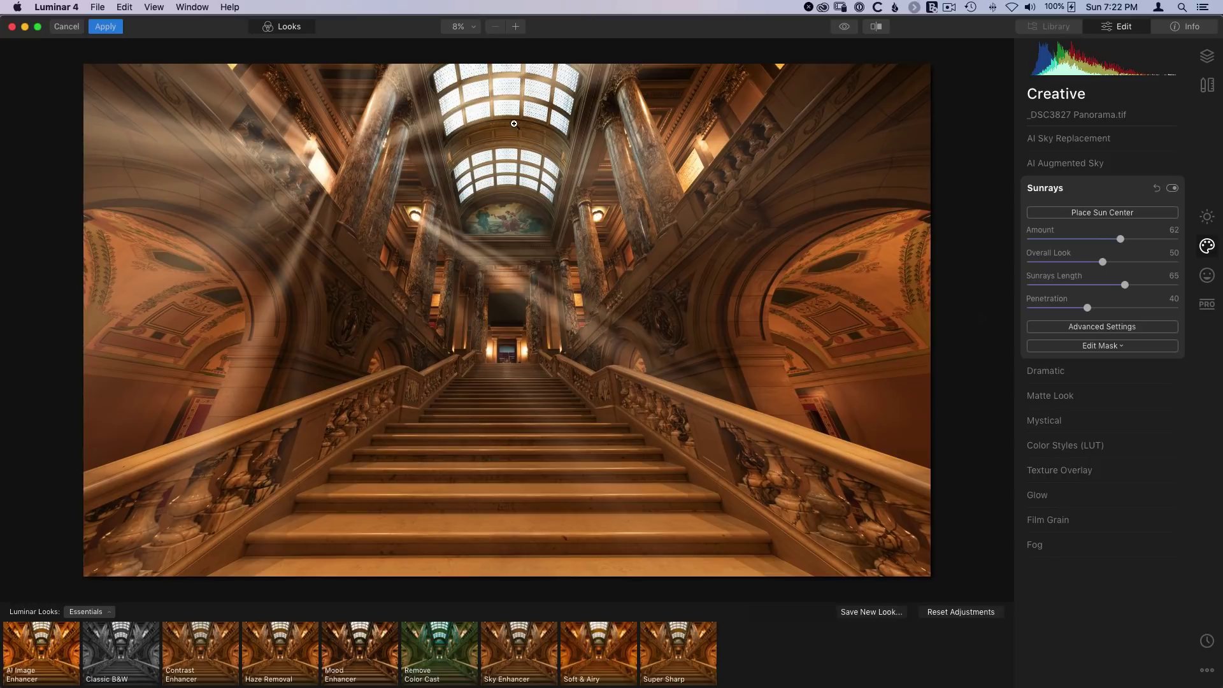
Step: Place the sun center at the top of the lower arched skylight above the mural
{"action": "left_click", "coordinate": [1088, 213]}
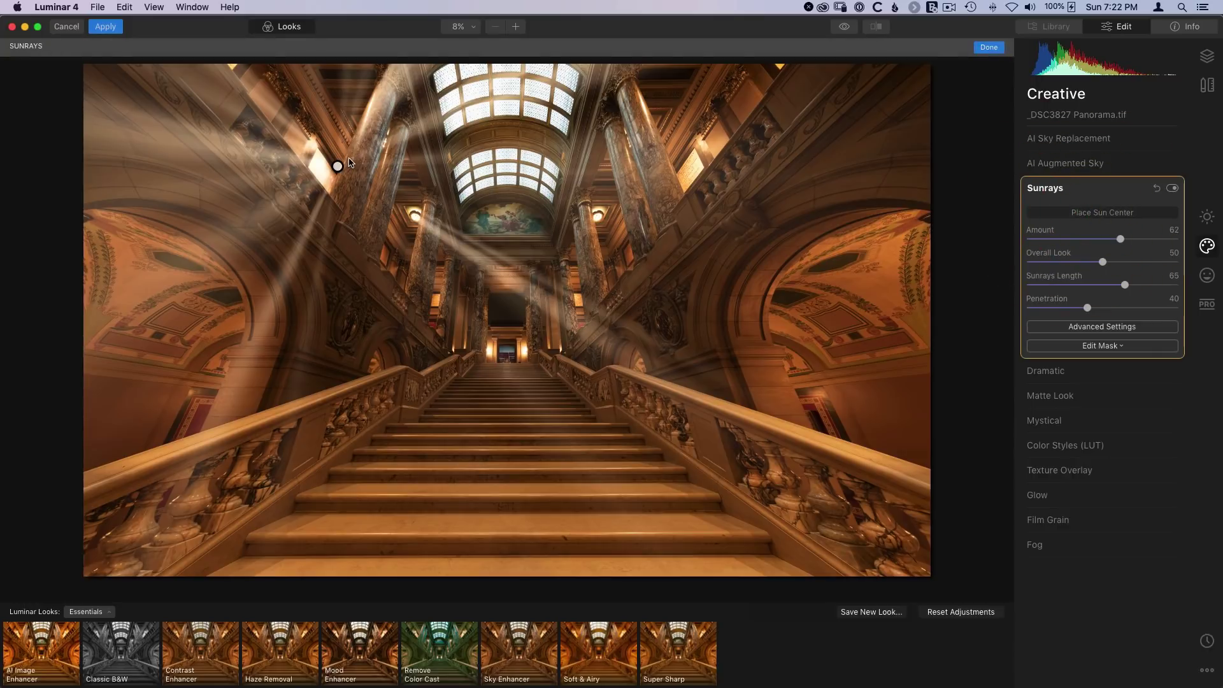
{"action": "left_click_drag", "start_coordinate": [340, 167], "coordinate": [506, 154]}
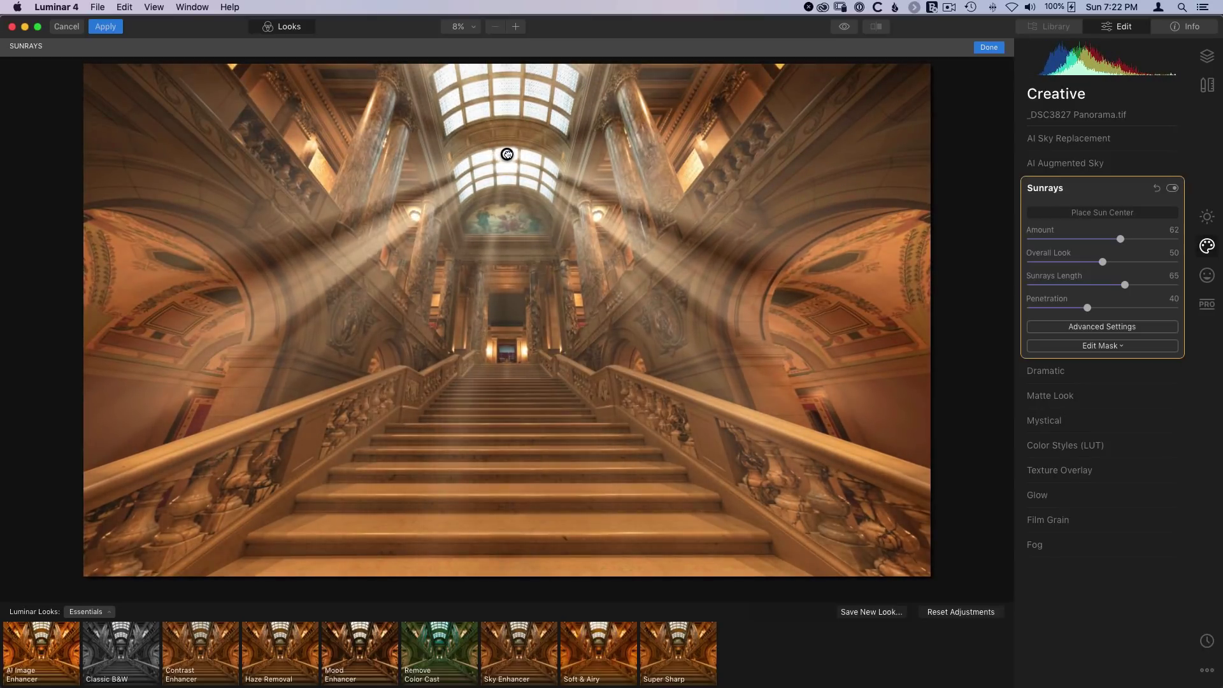
{"action": "left_click_drag", "start_coordinate": [508, 153], "coordinate": [507, 154]}
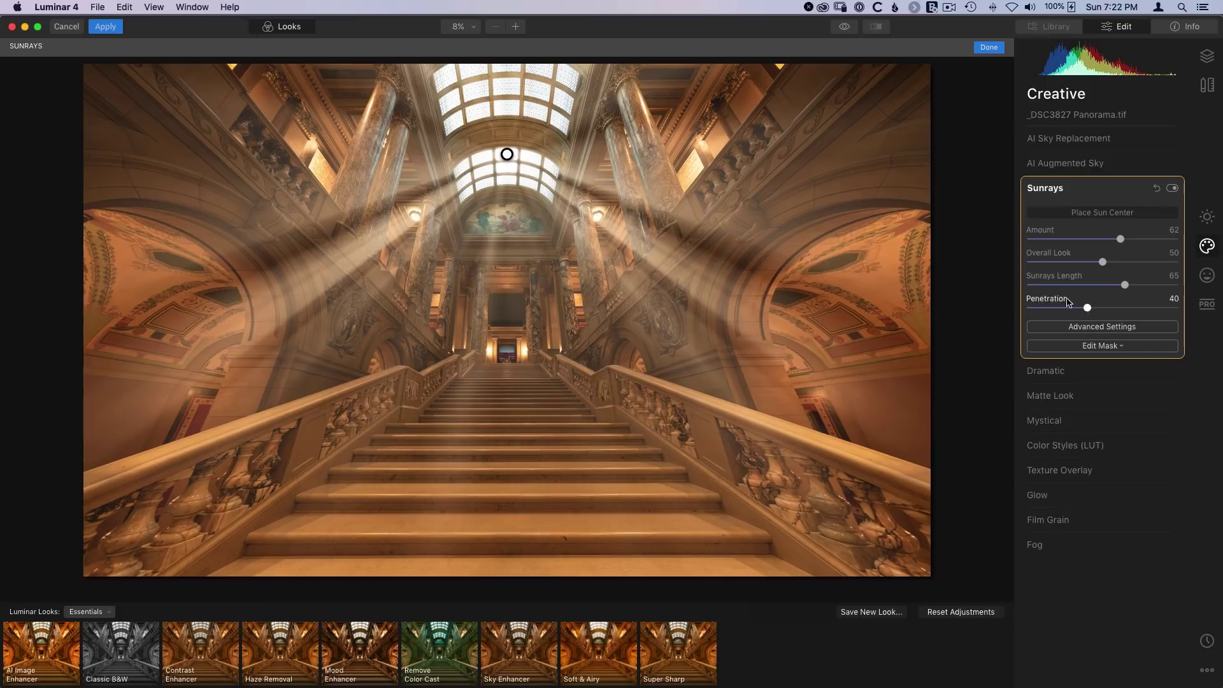
Step: Refine the sunrays with an overall look of 42, a length of 55 and 8 as the number of sunrays
{"action": "left_click_drag", "start_coordinate": [1124, 286], "coordinate": [1094, 265]}
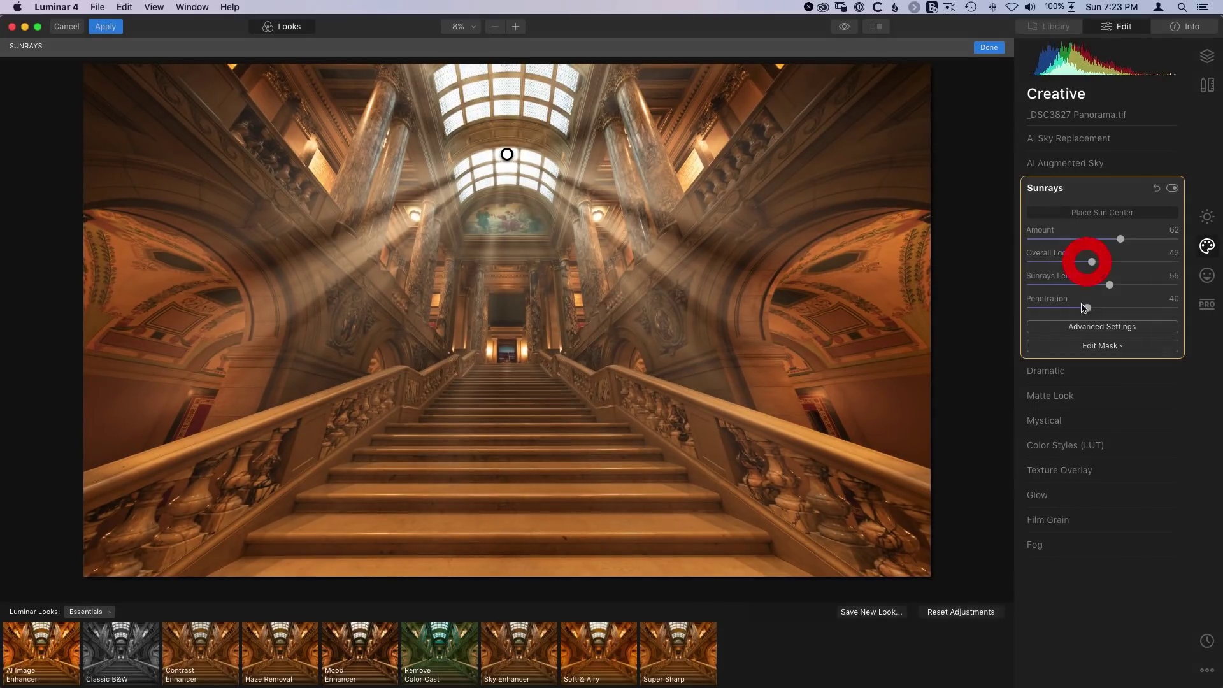
{"action": "mouse_move", "coordinate": [1087, 307]}
{"action": "left_mouse_down"}
{"action": "mouse_move", "coordinate": [1163, 304]}
{"action": "mouse_move", "coordinate": [1114, 309]}
{"action": "left_mouse_up"}
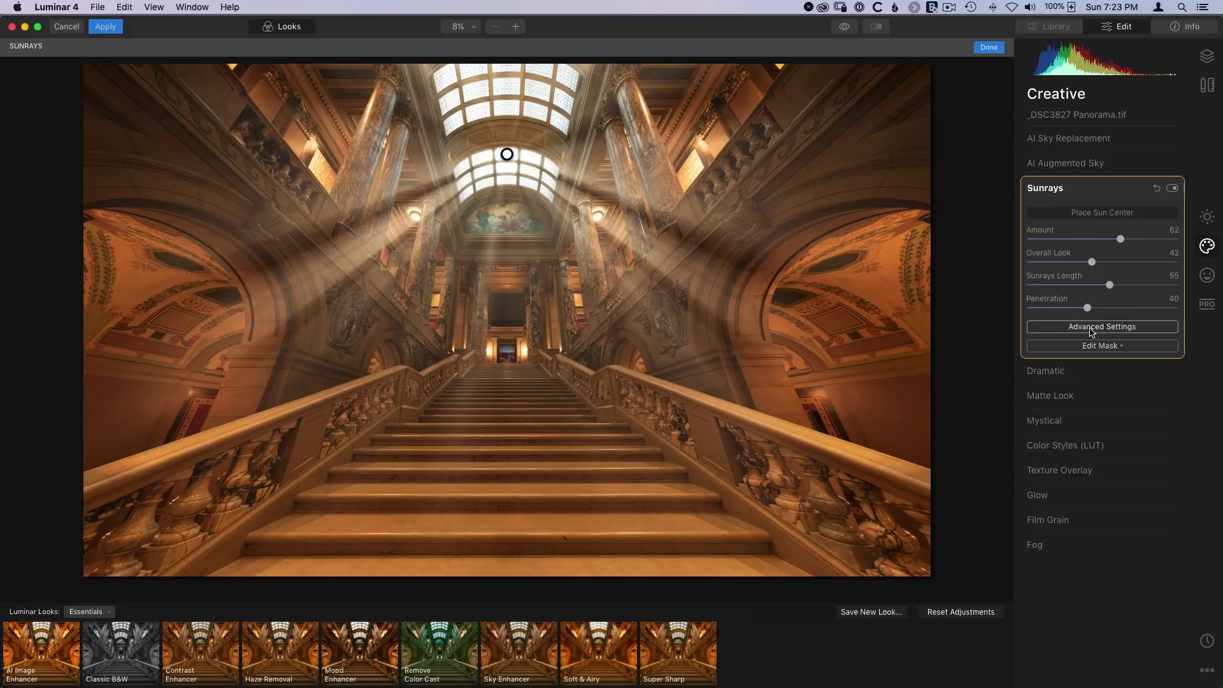
{"action": "left_click", "coordinate": [1098, 327]}
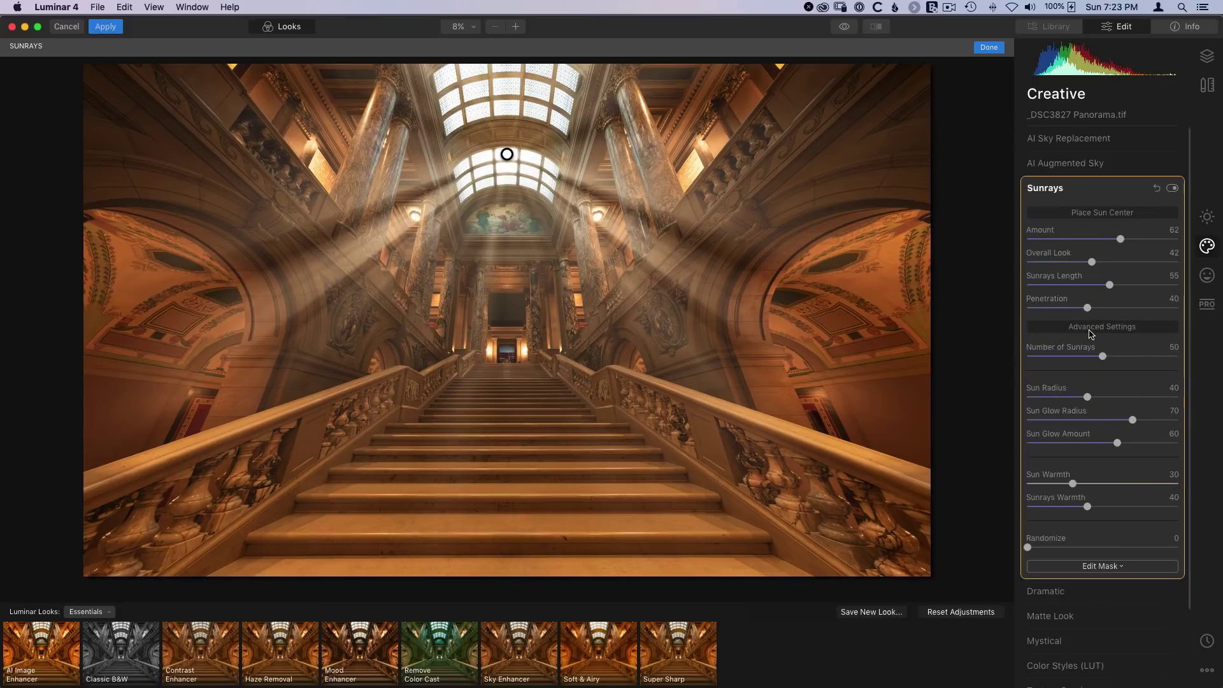
{"action": "left_click_drag", "start_coordinate": [1102, 358], "coordinate": [1039, 360]}
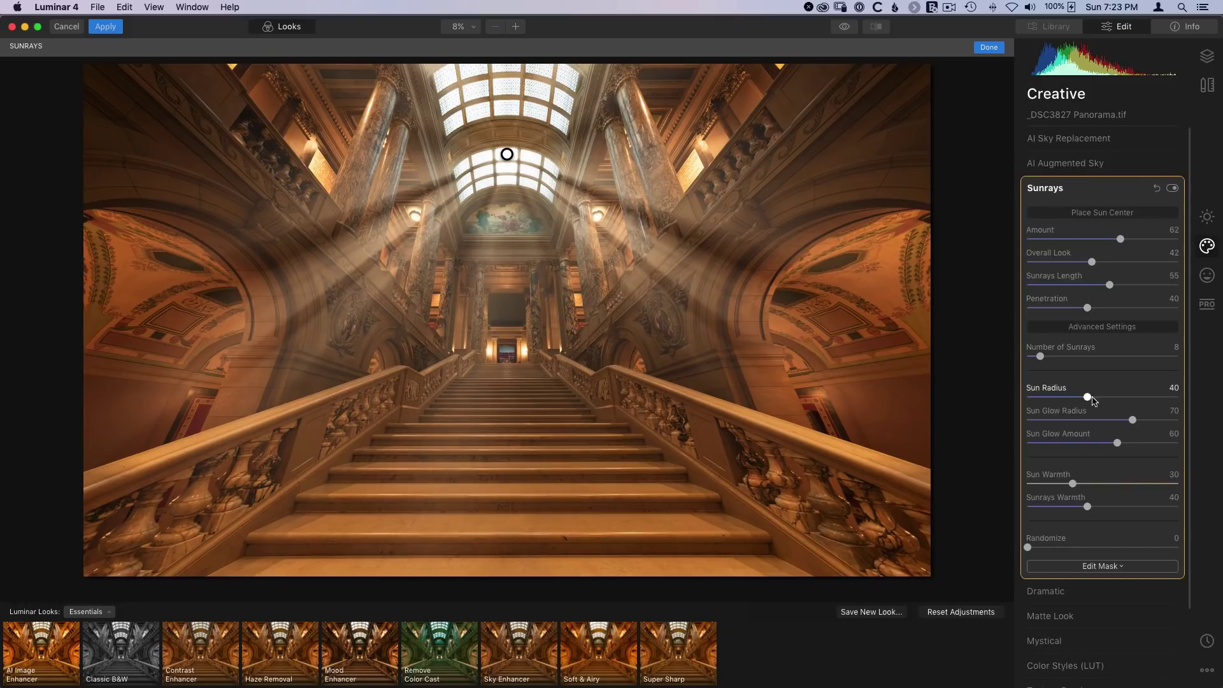
Step: Try different sun radius and sun glow radius values for the sunrays
{"action": "mouse_move", "coordinate": [1087, 398]}
{"action": "left_mouse_down"}
{"action": "mouse_move", "coordinate": [1131, 397]}
{"action": "mouse_move", "coordinate": [1089, 398]}
{"action": "left_mouse_up"}
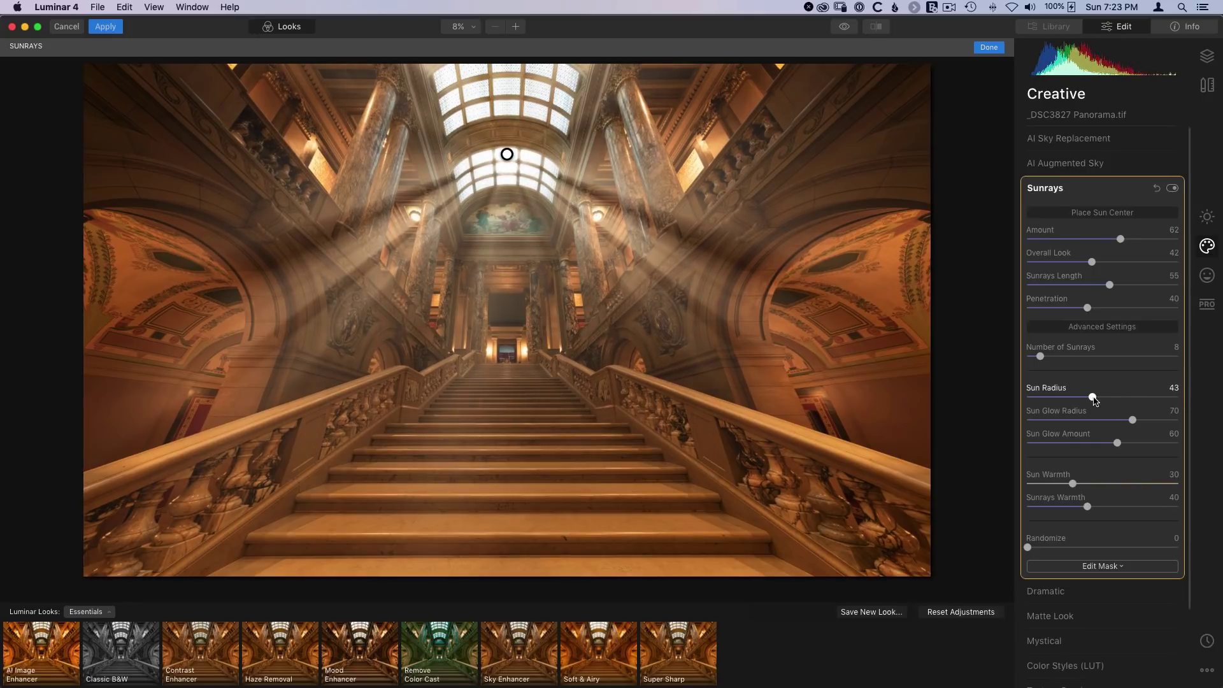
{"action": "left_click", "coordinate": [1107, 398]}
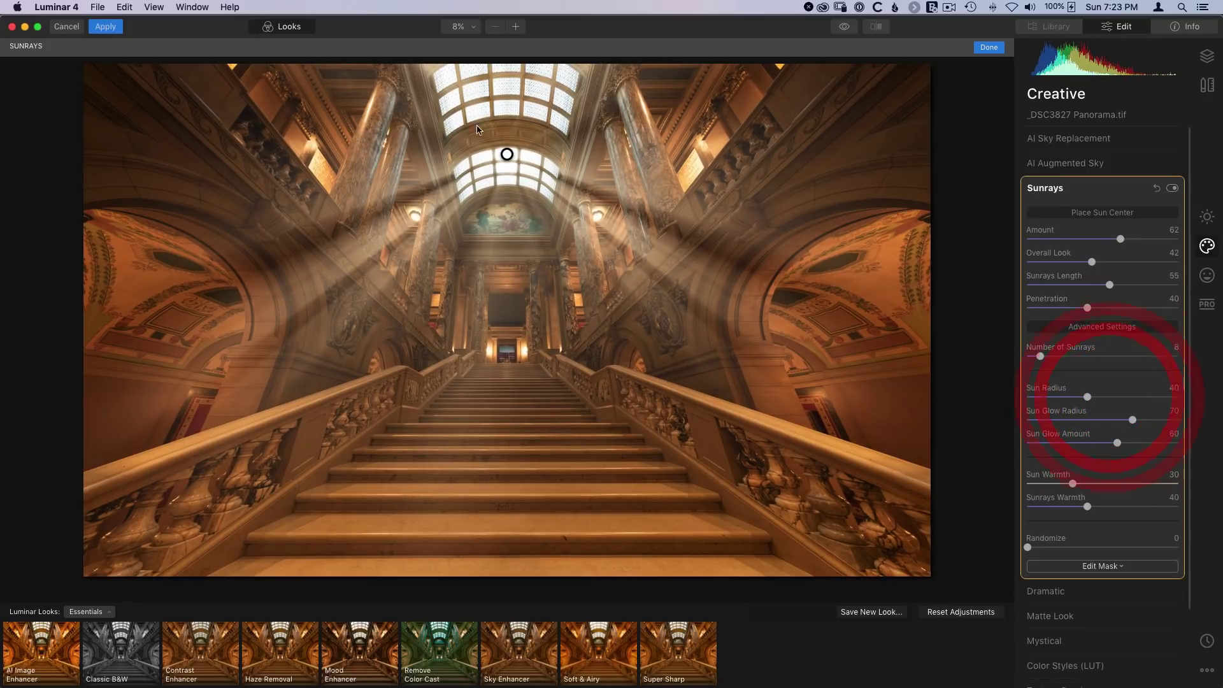
{"action": "mouse_move", "coordinate": [1132, 420]}
{"action": "left_mouse_down"}
{"action": "mouse_move", "coordinate": [1019, 421]}
{"action": "mouse_move", "coordinate": [1156, 421]}
{"action": "mouse_move", "coordinate": [1128, 425]}
{"action": "left_mouse_up"}
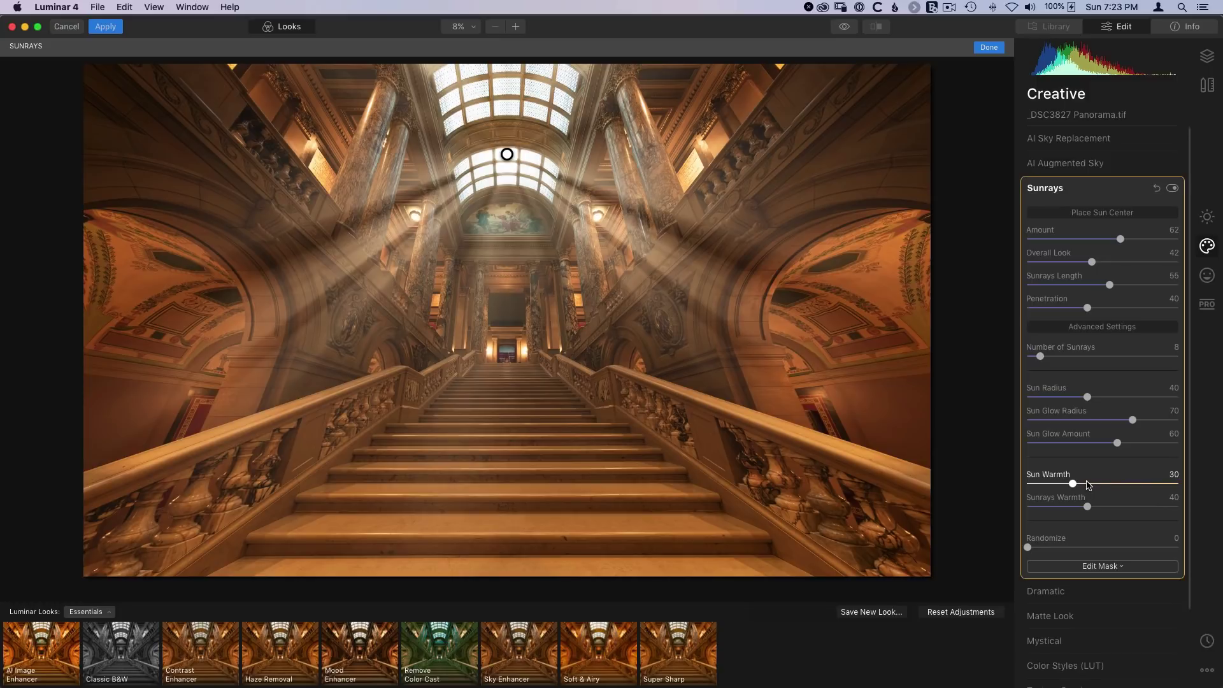
Step: Apply the Luminar edit to the smart object and select the mask of its smart filter
{"action": "left_click", "coordinate": [107, 28]}
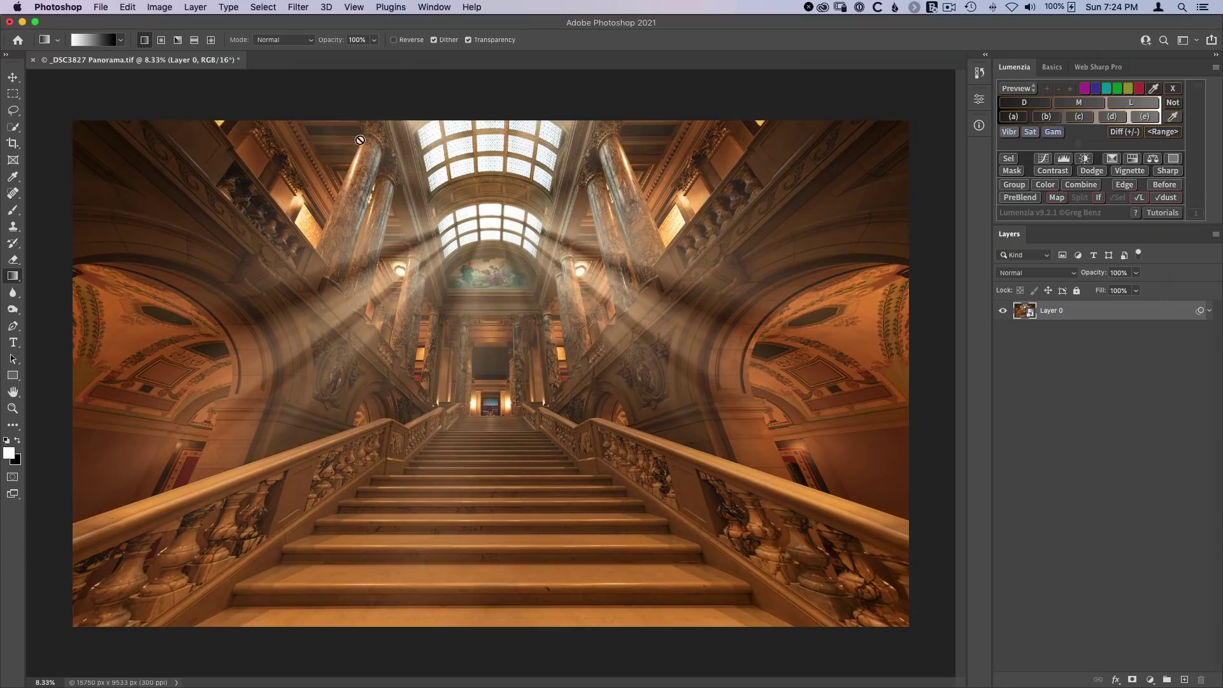
{"action": "left_click", "coordinate": [1208, 313]}
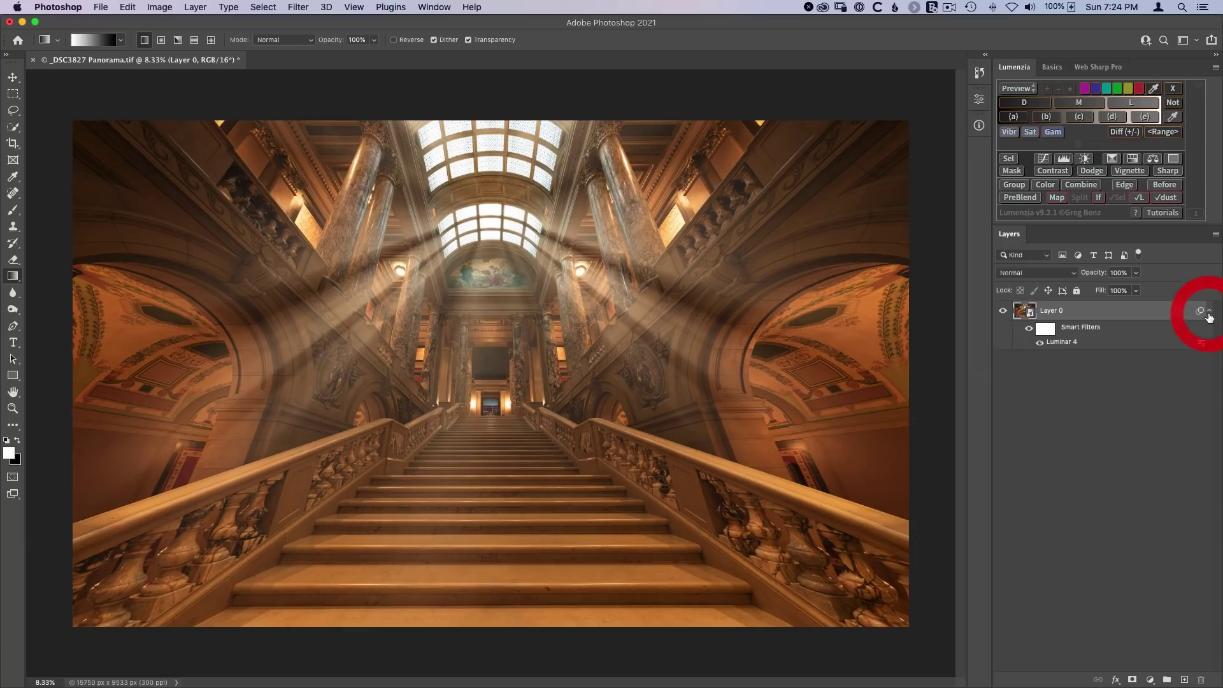
{"action": "left_click", "coordinate": [1045, 332]}
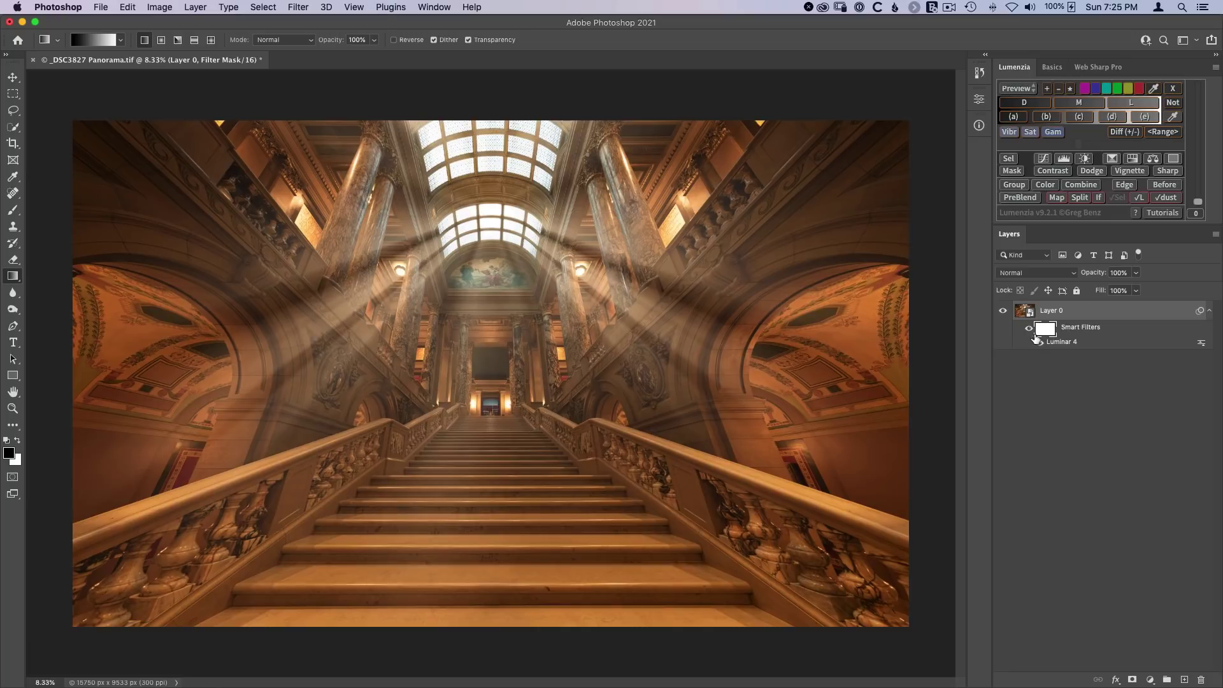
Step: Set up a brush with a size of 1100 px, 8% flow and 25% hardness for painting on the filter mask
{"action": "key", "text": "b"}
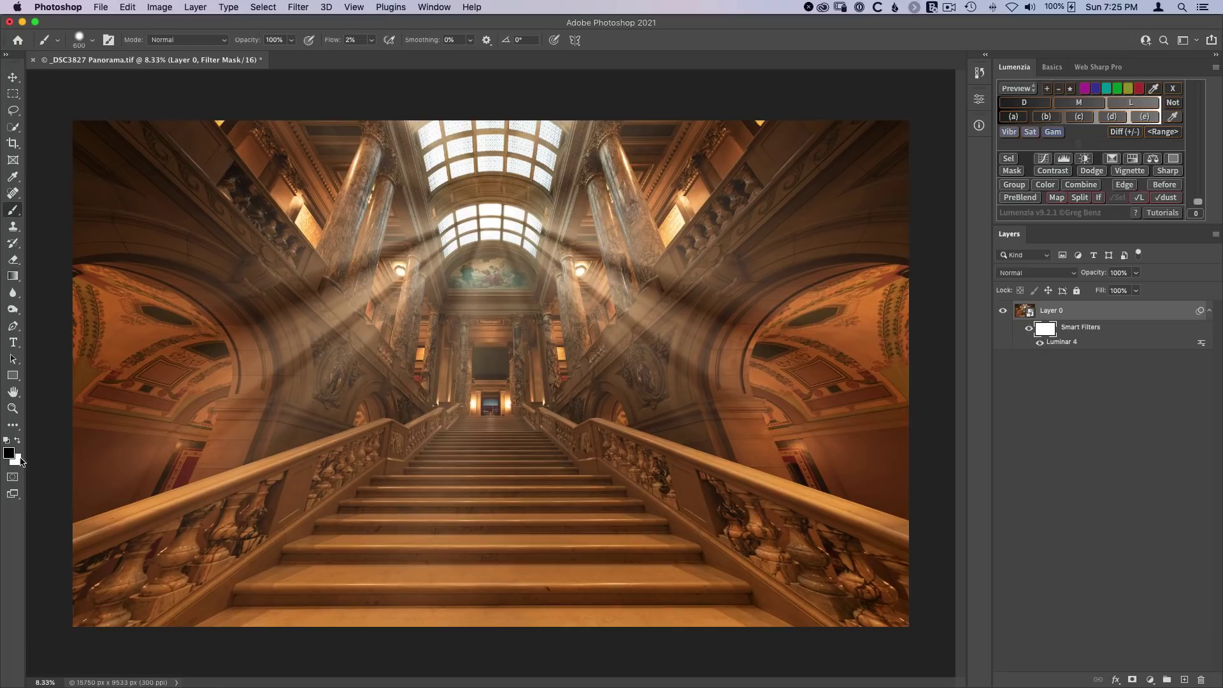
{"action": "key", "text": "bracketright"}
{"action": "key", "text": "bracketright"}
{"action": "key", "text": "bracketright"}
{"action": "key", "text": "bracketright"}
{"action": "key", "text": "bracketright"}
{"action": "left_click", "coordinate": [330, 39]}
{"action": "type", "text": "8"}
{"action": "key", "text": "Return"}
{"action": "left_click", "coordinate": [92, 39]}
{"action": "key", "text": "Tab"}
{"action": "type", "text": "25"}
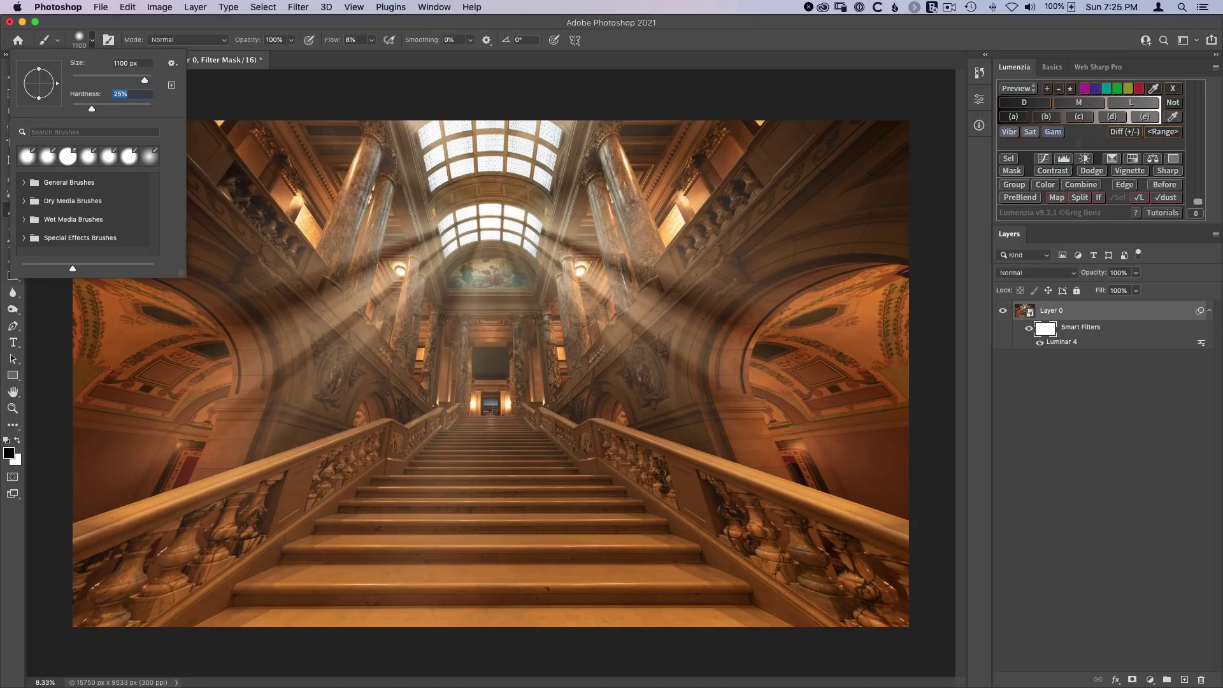
{"action": "key", "text": "Return"}
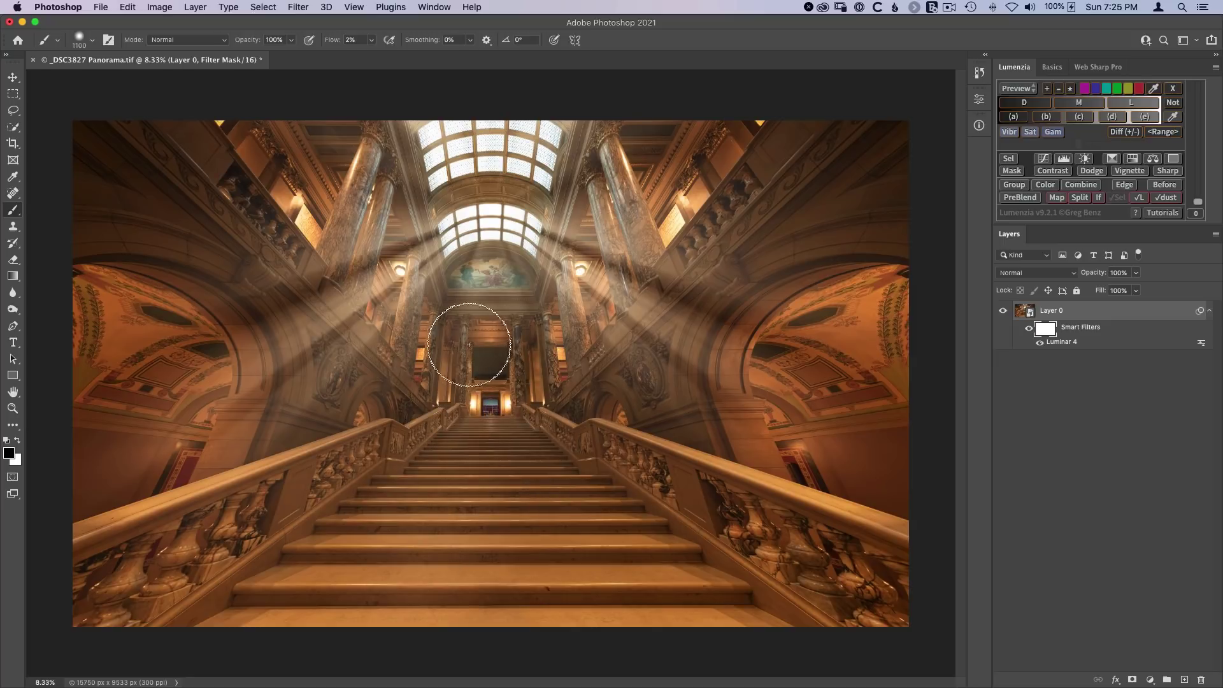
Step: Paint black on the filter mask over the central stairs and adjust the mask's density
{"action": "mouse_move", "coordinate": [425, 480]}
{"action": "left_mouse_down"}
{"action": "mouse_move", "coordinate": [437, 500]}
{"action": "mouse_move", "coordinate": [472, 477]}
{"action": "left_mouse_up"}
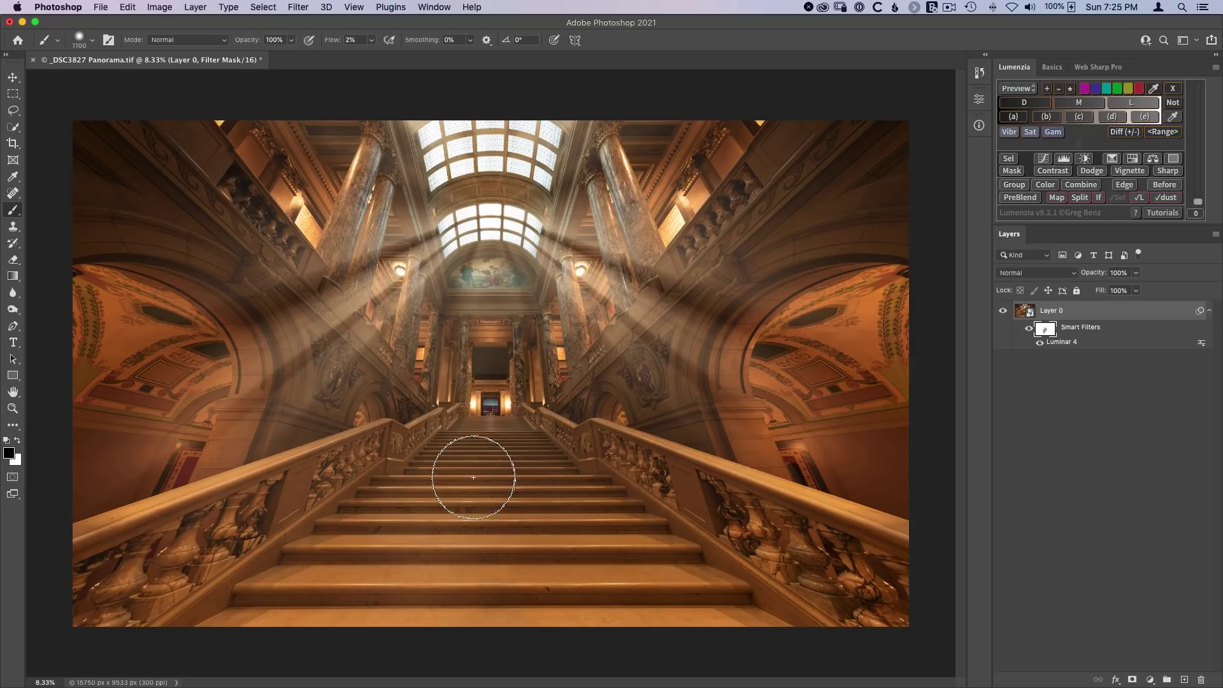
{"action": "left_click", "coordinate": [979, 100]}
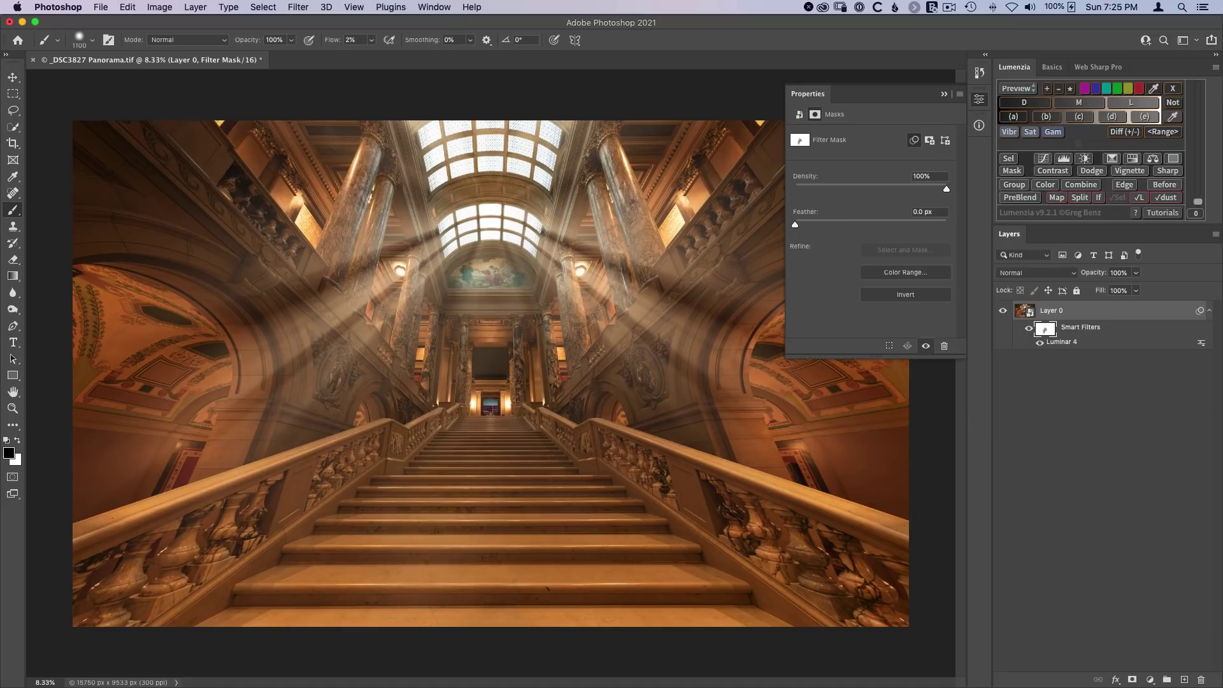
{"action": "left_click_drag", "start_coordinate": [930, 189], "coordinate": [829, 188]}
{"action": "left_click", "coordinate": [978, 100]}
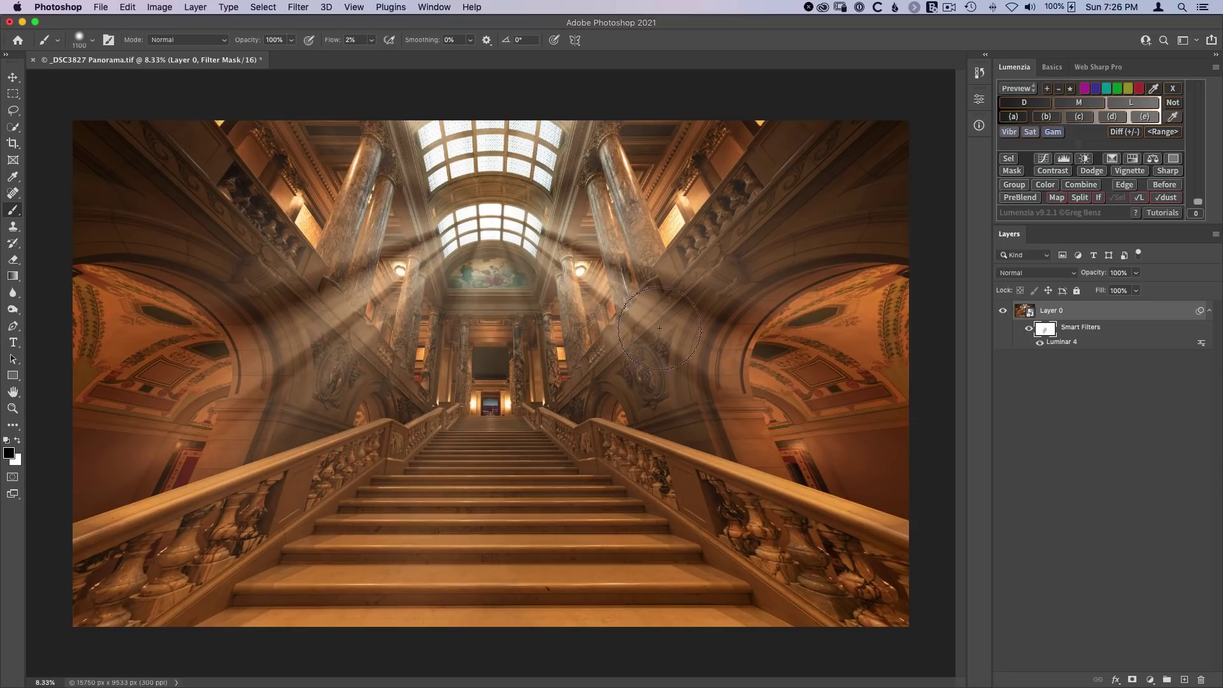
Step: Create a Lumenzia Dodge / Burn layer of 50% gray pixels in Soft Light mode and start brushing white over the sunrays
{"action": "key", "text": "v"}
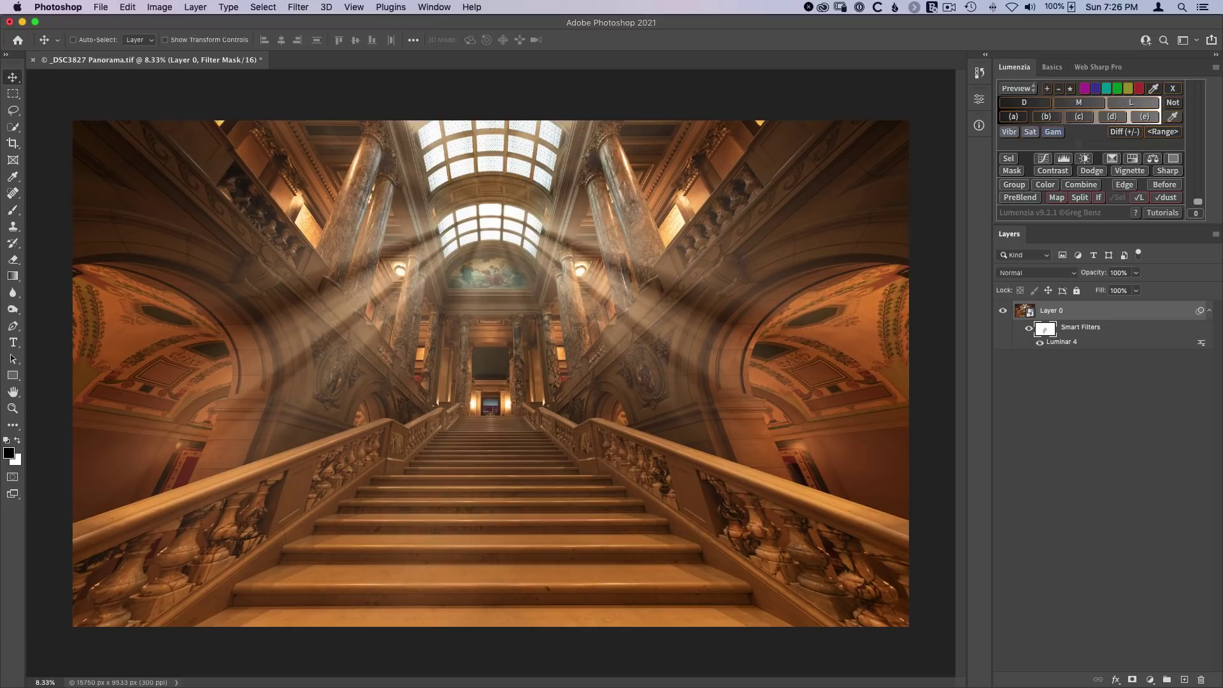
{"action": "left_click", "coordinate": [1092, 170]}
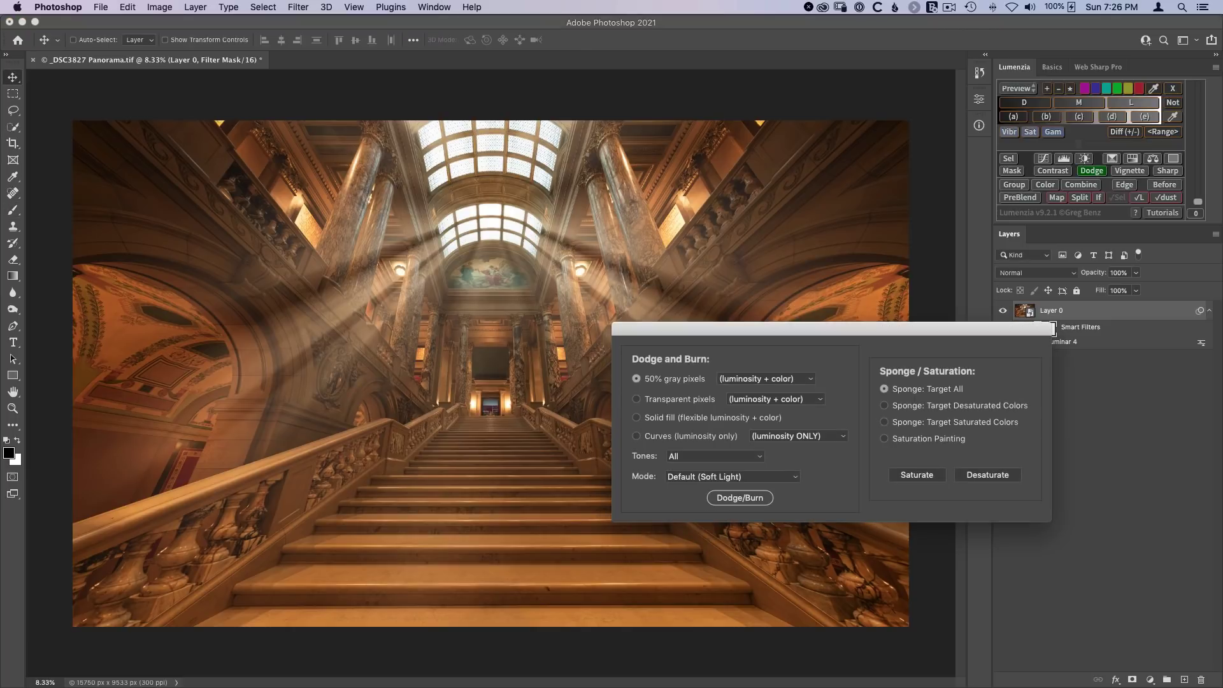
{"action": "left_click", "coordinate": [740, 497]}
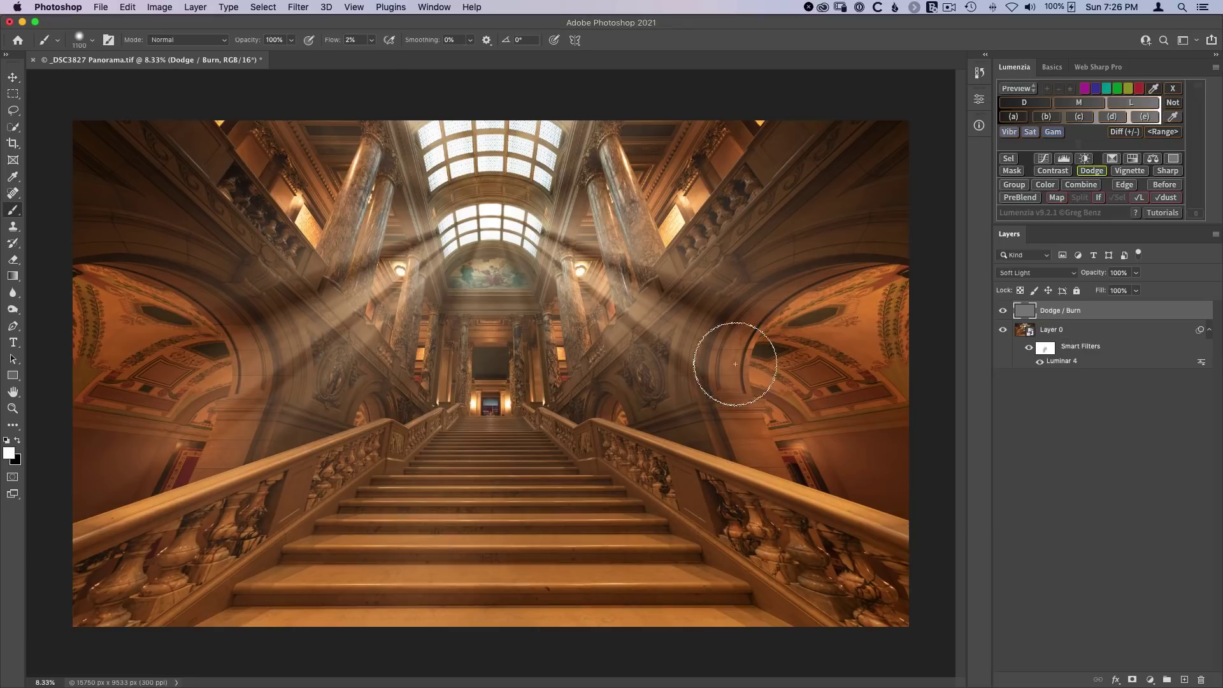
{"action": "left_click", "coordinate": [659, 315]}
Step: Load a Lumenzia Diff(+/-) selection of pixels lighter than their neighbours, with a comparison radius of 29 pixels
{"action": "key", "text": "v"}
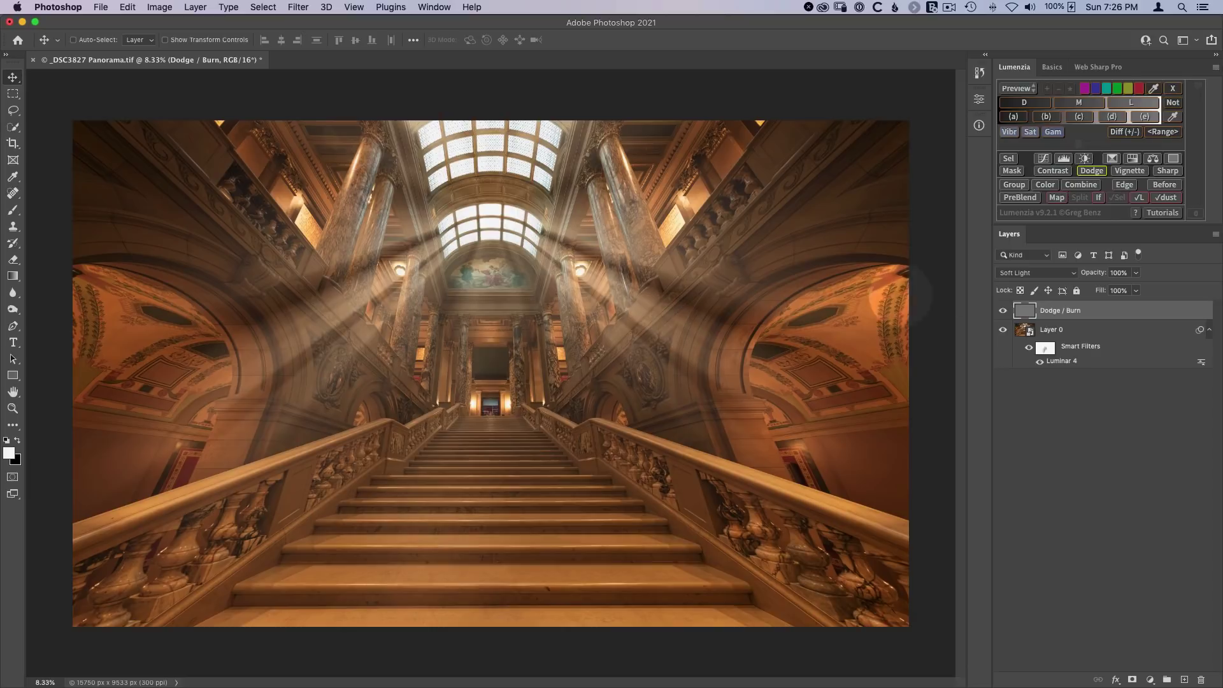
{"action": "left_click", "coordinate": [1124, 132]}
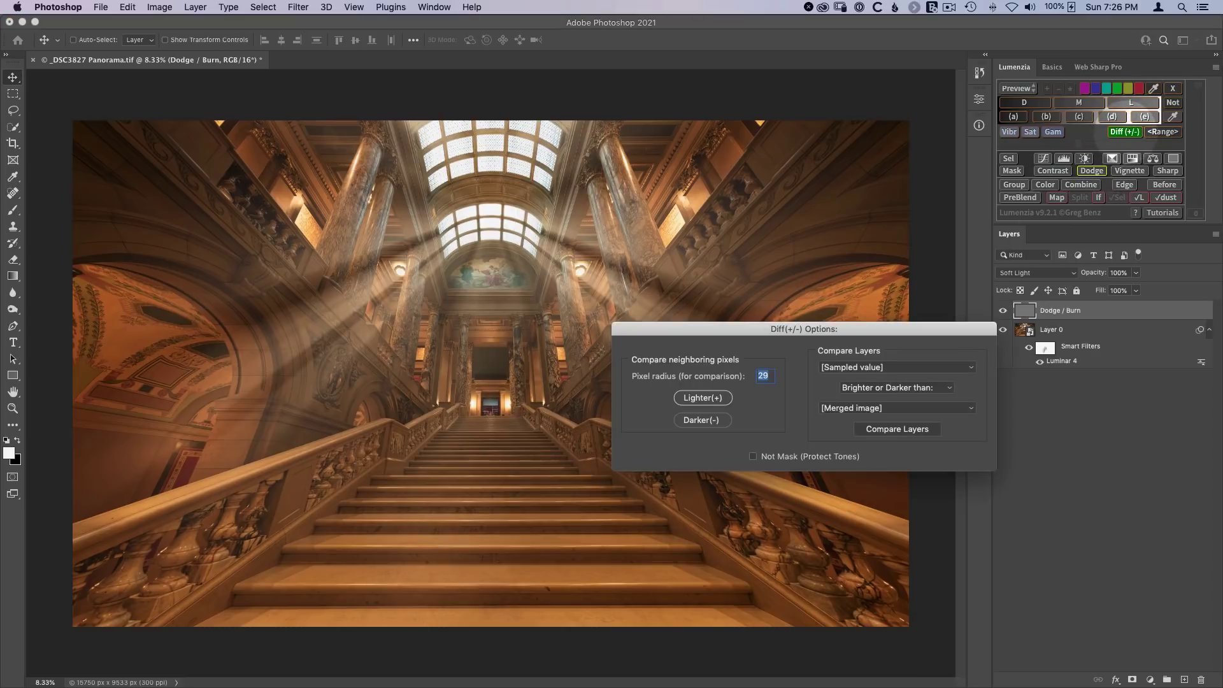
{"action": "left_click", "coordinate": [703, 398]}
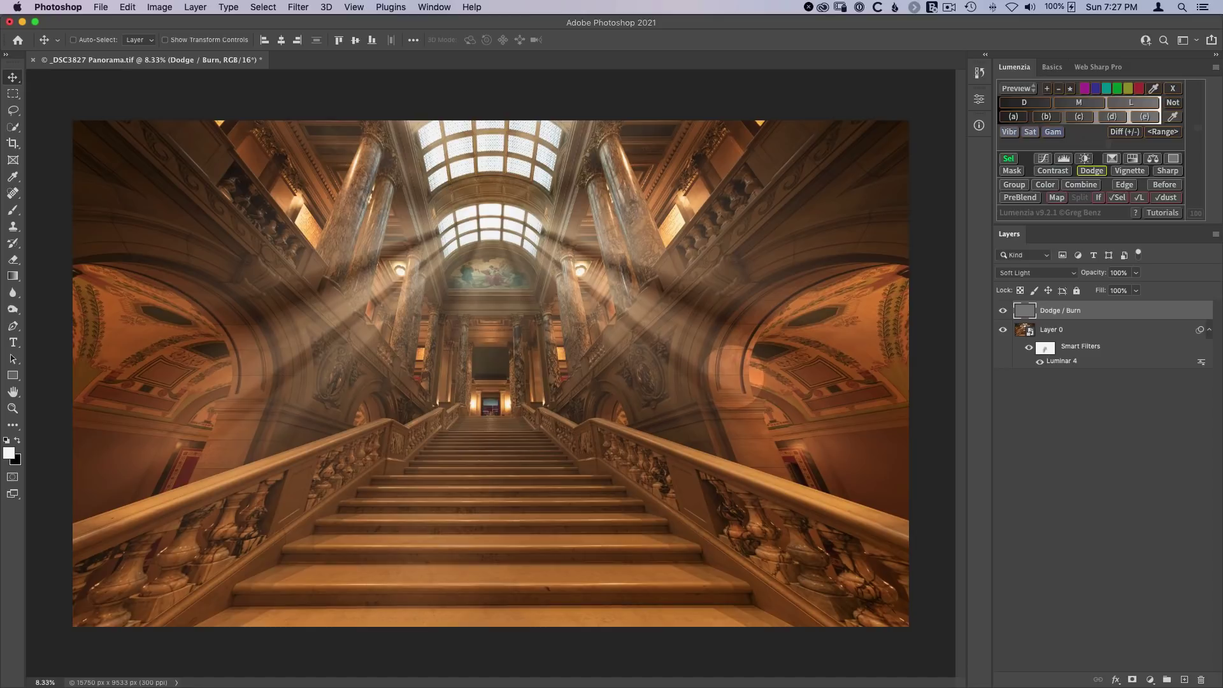
Step: Set the brush to 1% flow and 400 px, and dodge the sunrays with white on the Dodge / Burn layer
{"action": "key", "text": "b"}
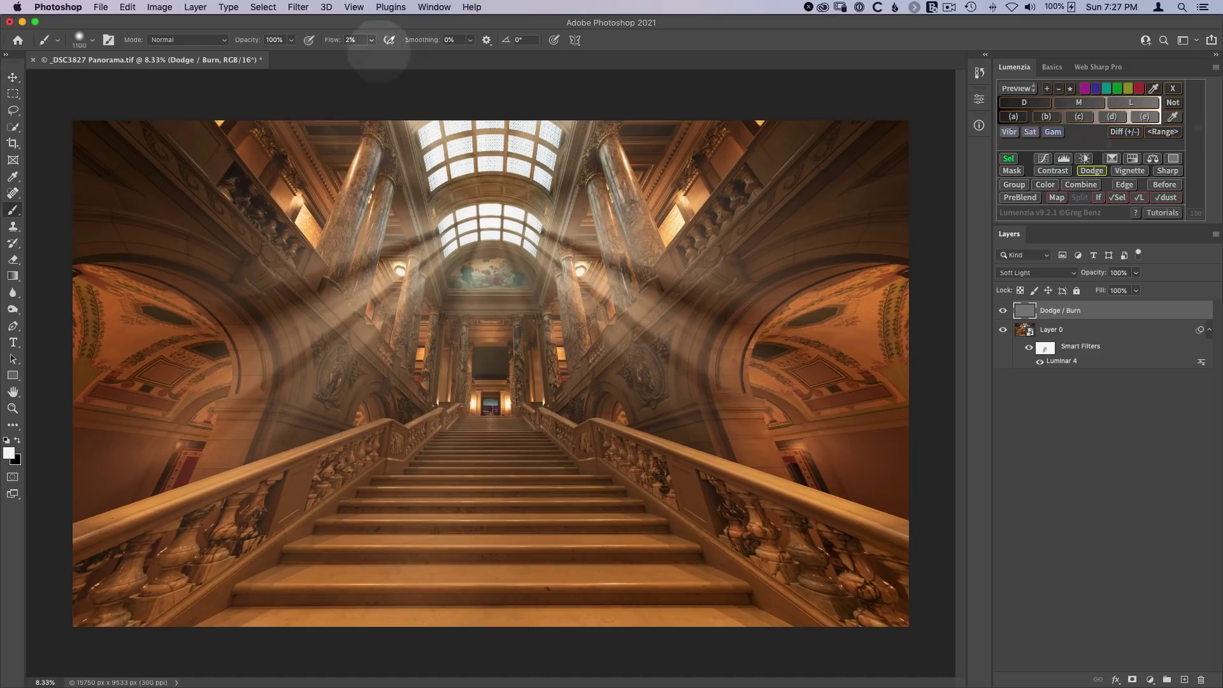
{"action": "left_click_drag", "start_coordinate": [334, 39], "coordinate": [306, 39]}
{"action": "key", "text": "bracketleft"}
{"action": "key", "text": "bracketleft"}
{"action": "key", "text": "bracketleft"}
{"action": "key", "text": "bracketleft"}
{"action": "key", "text": "bracketleft"}
{"action": "key", "text": "bracketleft"}
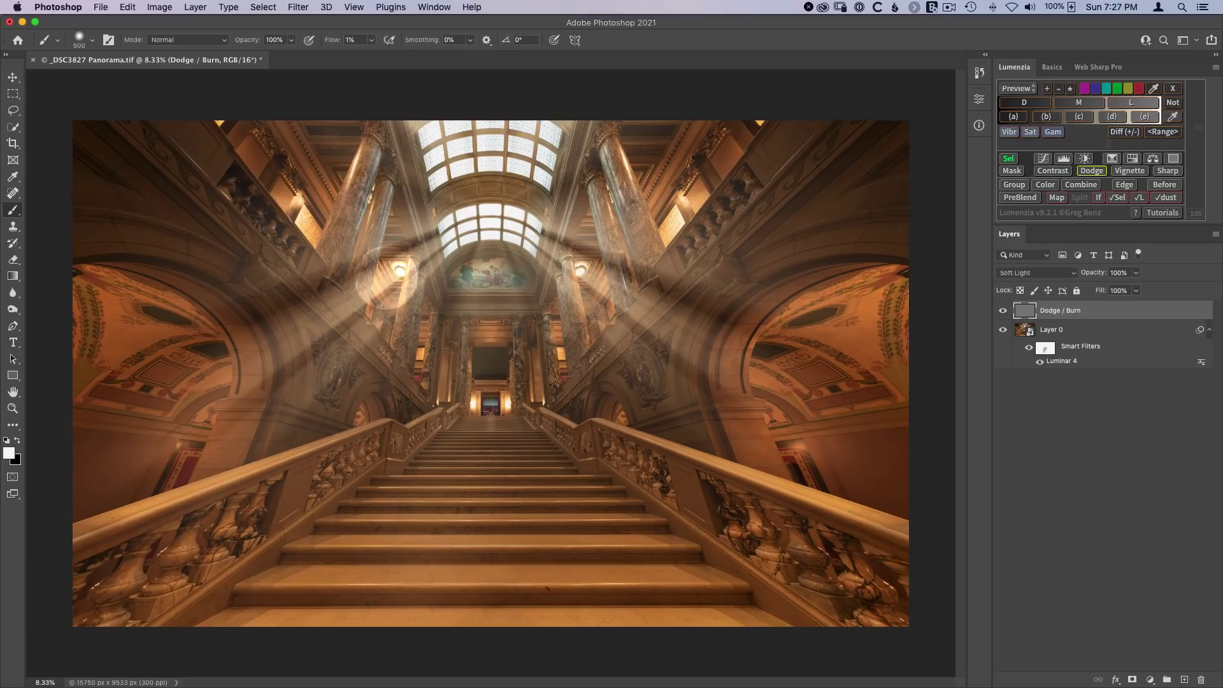
{"action": "key", "text": "bracketleft"}
{"action": "mouse_move", "coordinate": [197, 380]}
{"action": "left_mouse_down"}
{"action": "mouse_move", "coordinate": [308, 326]}
{"action": "mouse_move", "coordinate": [312, 314]}
{"action": "mouse_move", "coordinate": [273, 327]}
{"action": "mouse_move", "coordinate": [357, 283]}
{"action": "mouse_move", "coordinate": [346, 316]}
{"action": "mouse_move", "coordinate": [314, 308]}
{"action": "mouse_move", "coordinate": [397, 256]}
{"action": "mouse_move", "coordinate": [363, 320]}
{"action": "mouse_move", "coordinate": [237, 453]}
{"action": "mouse_move", "coordinate": [469, 219]}
{"action": "mouse_move", "coordinate": [581, 292]}
{"action": "mouse_move", "coordinate": [632, 352]}
{"action": "mouse_move", "coordinate": [611, 313]}
{"action": "mouse_move", "coordinate": [765, 449]}
{"action": "mouse_move", "coordinate": [556, 281]}
{"action": "mouse_move", "coordinate": [676, 317]}
{"action": "mouse_move", "coordinate": [696, 353]}
{"action": "mouse_move", "coordinate": [616, 292]}
{"action": "mouse_move", "coordinate": [650, 339]}
{"action": "mouse_move", "coordinate": [652, 302]}
{"action": "mouse_move", "coordinate": [535, 247]}
{"action": "mouse_move", "coordinate": [683, 266]}
{"action": "mouse_move", "coordinate": [693, 345]}
{"action": "mouse_move", "coordinate": [573, 293]}
{"action": "mouse_move", "coordinate": [721, 408]}
{"action": "mouse_move", "coordinate": [464, 238]}
{"action": "mouse_move", "coordinate": [335, 346]}
{"action": "mouse_move", "coordinate": [325, 304]}
{"action": "mouse_move", "coordinate": [404, 251]}
{"action": "mouse_move", "coordinate": [272, 269]}
{"action": "mouse_move", "coordinate": [376, 250]}
{"action": "left_mouse_up"}
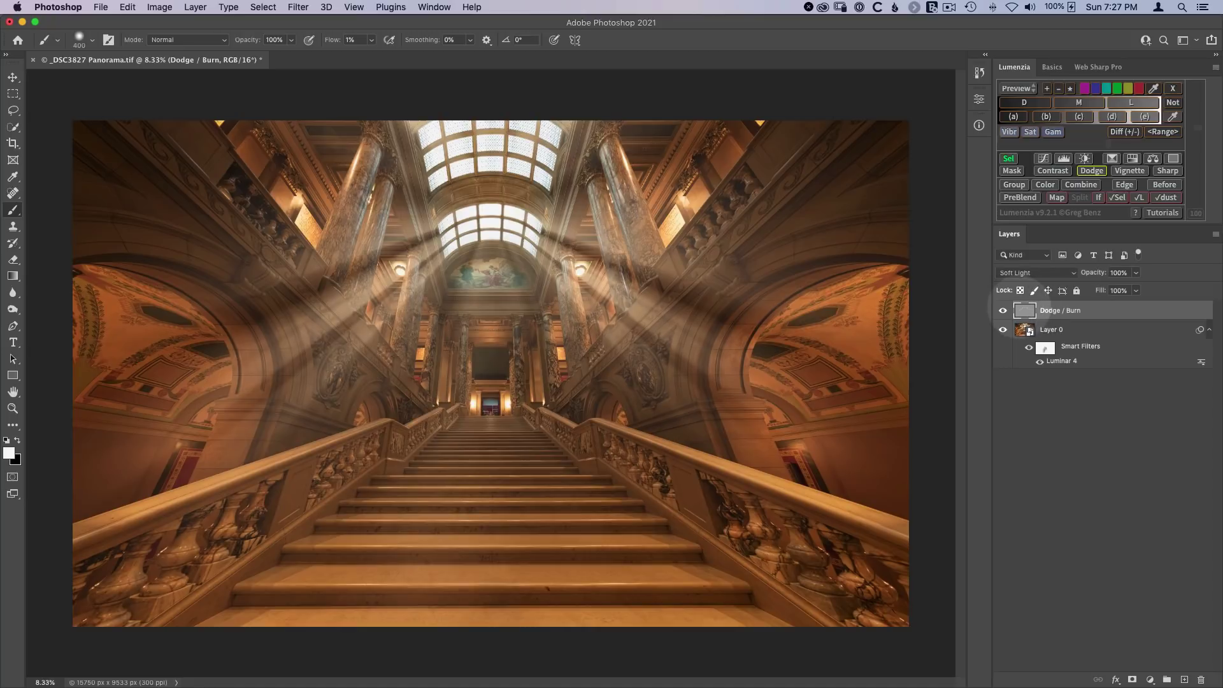
Step: Visualize the Dodge / Burn layer against 50% gray to inspect the strokes, and return to the normal view
{"action": "left_click", "coordinate": [1091, 171]}
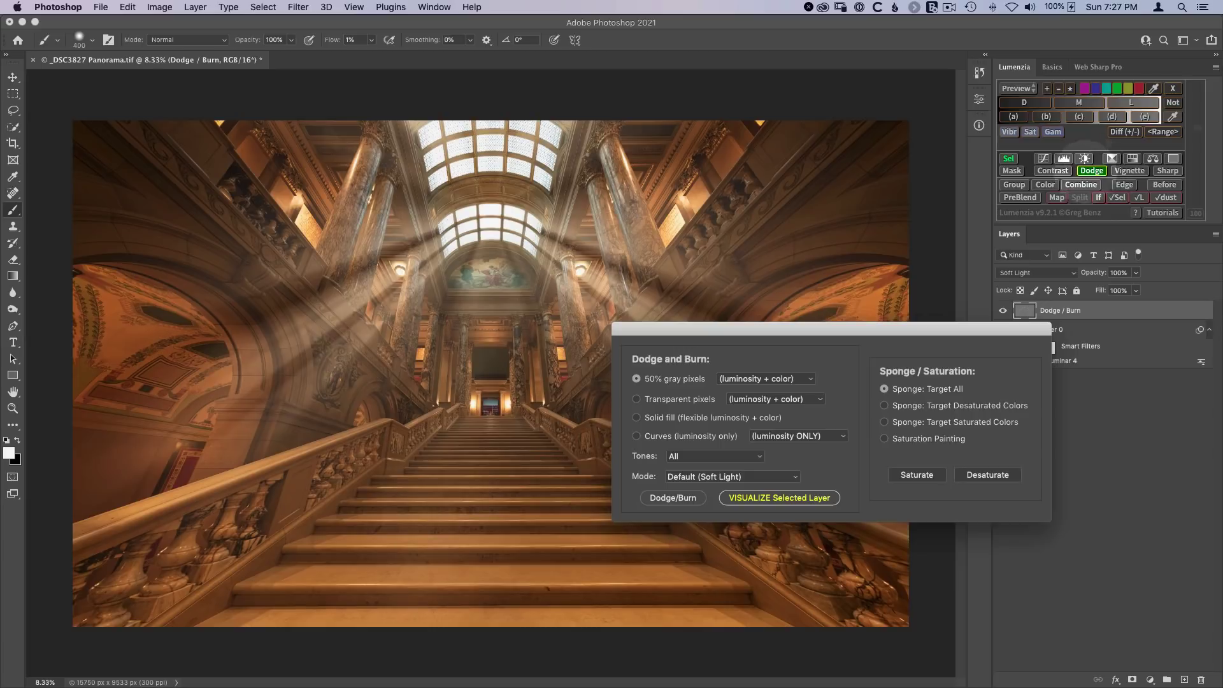
{"action": "left_click", "coordinate": [790, 497]}
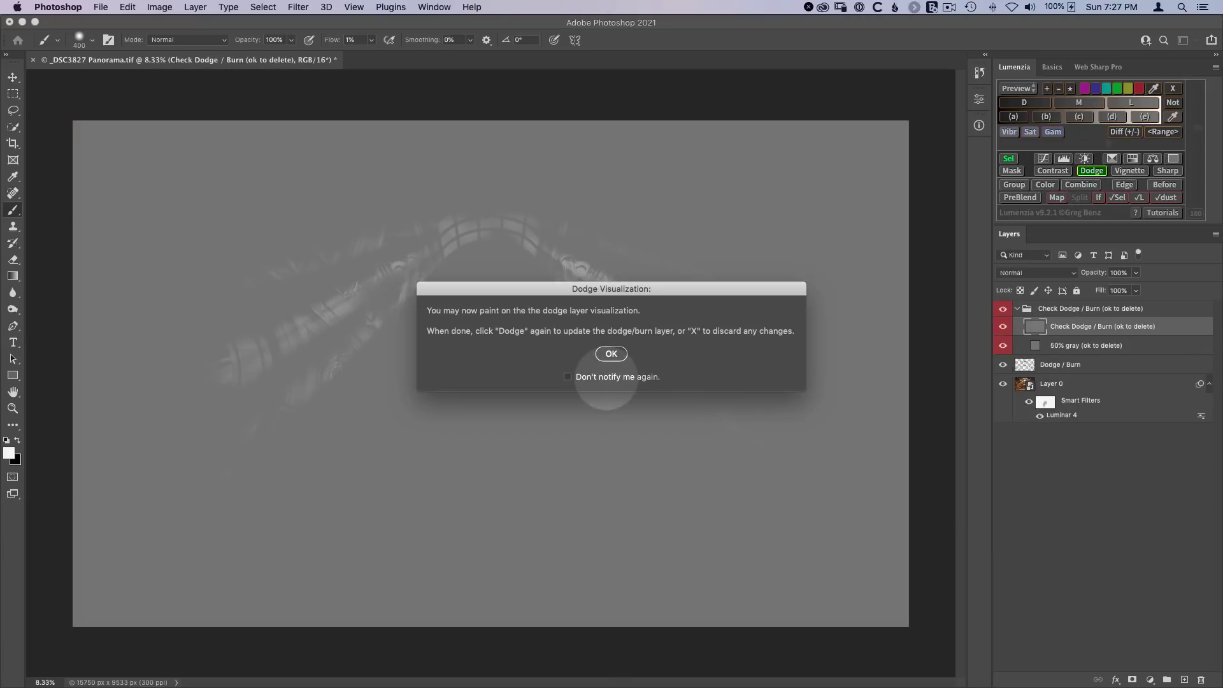
{"action": "left_click", "coordinate": [611, 353]}
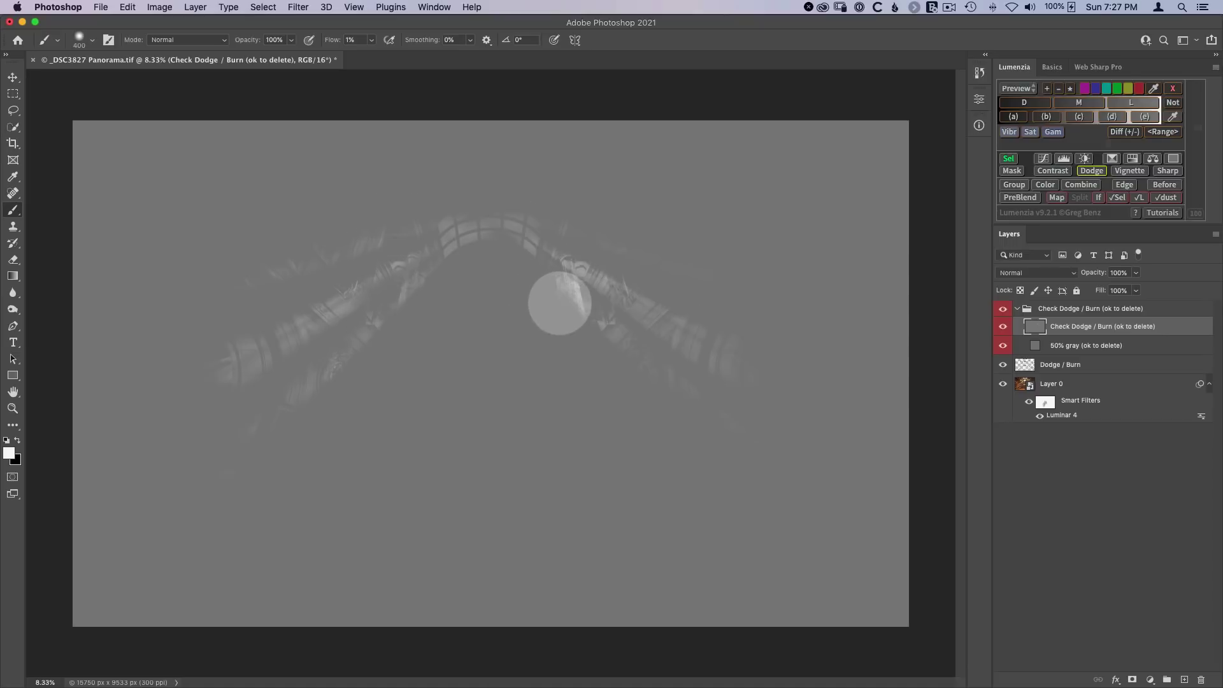
{"action": "left_click", "coordinate": [1091, 170]}
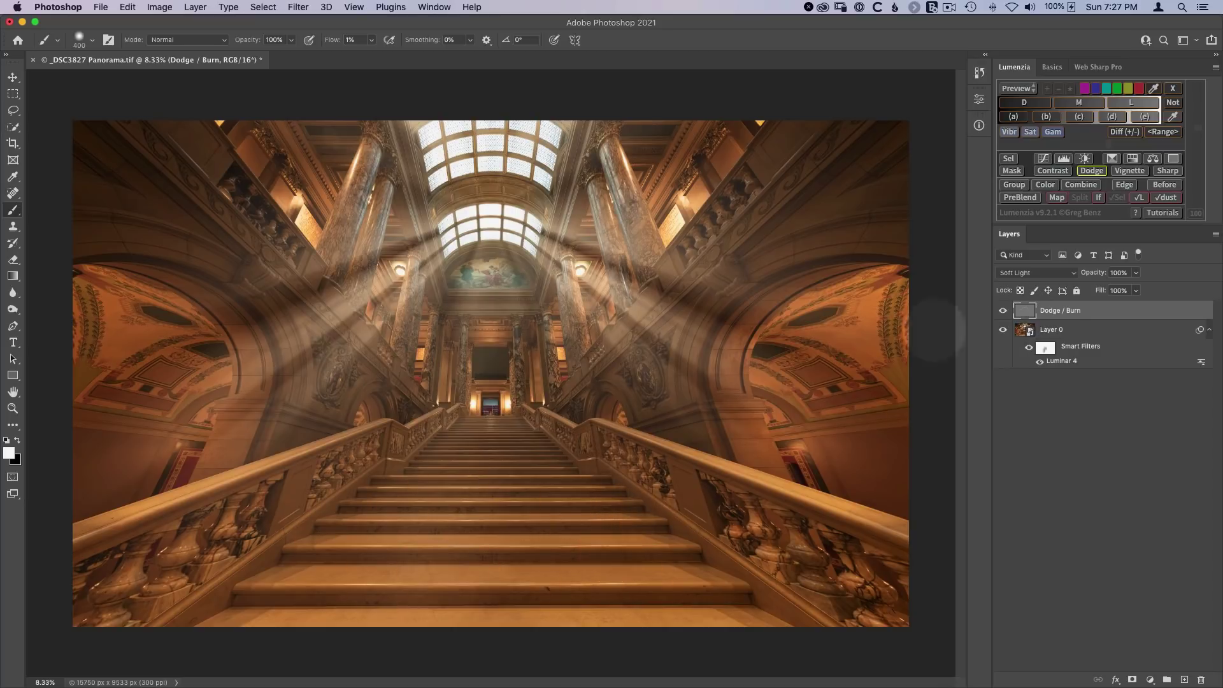
Step: Add a Brightness/Contrast adjustment layer with brightness -45 and limit it to the highlights with an L1.5 BlendIf
{"action": "left_click", "coordinate": [1084, 158]}
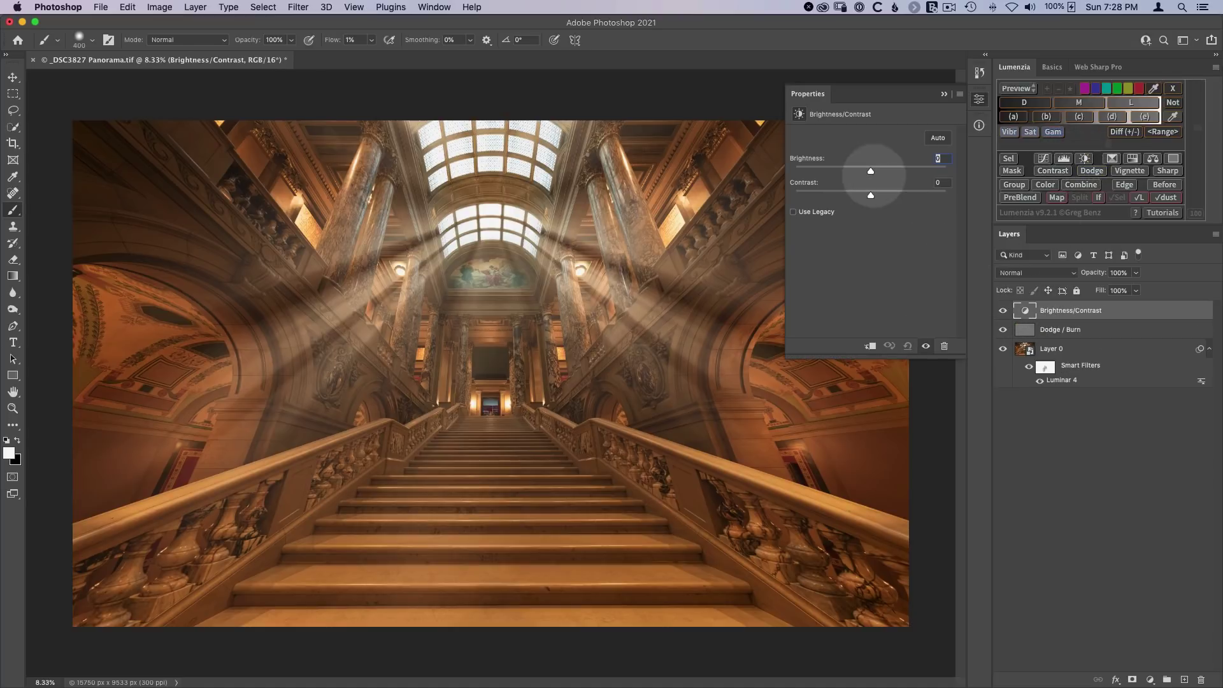
{"action": "left_click_drag", "start_coordinate": [871, 170], "coordinate": [848, 170]}
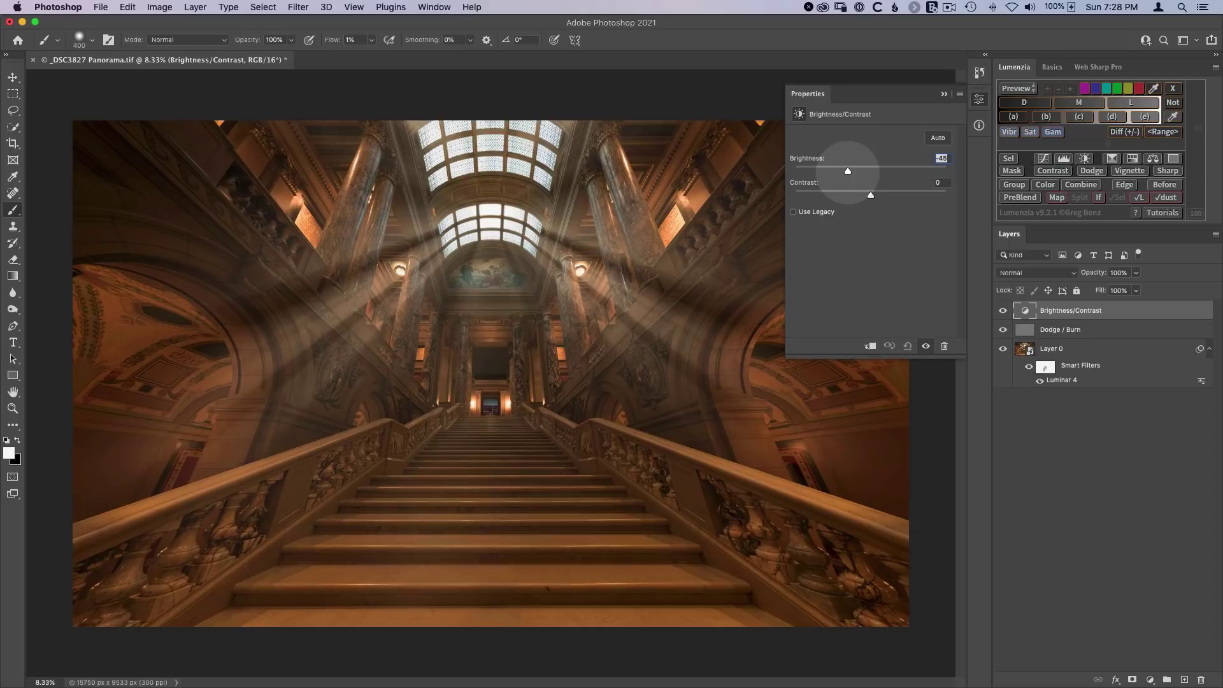
{"action": "left_click", "coordinate": [979, 99]}
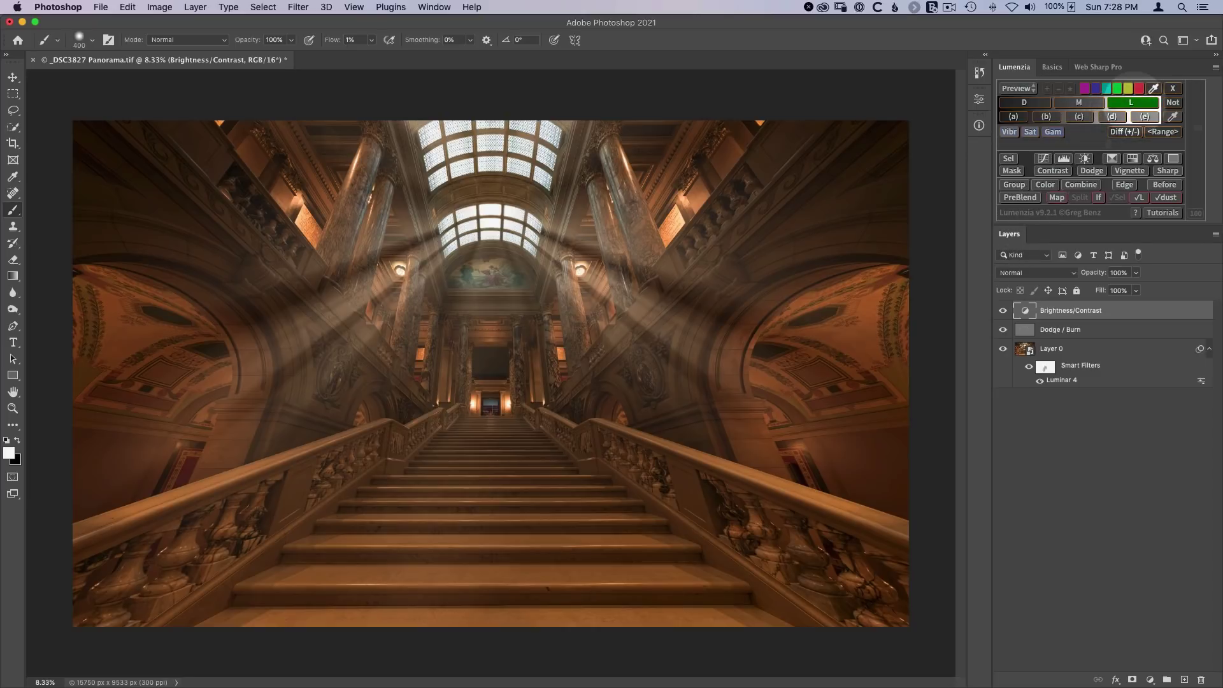
{"action": "left_click", "coordinate": [1131, 103]}
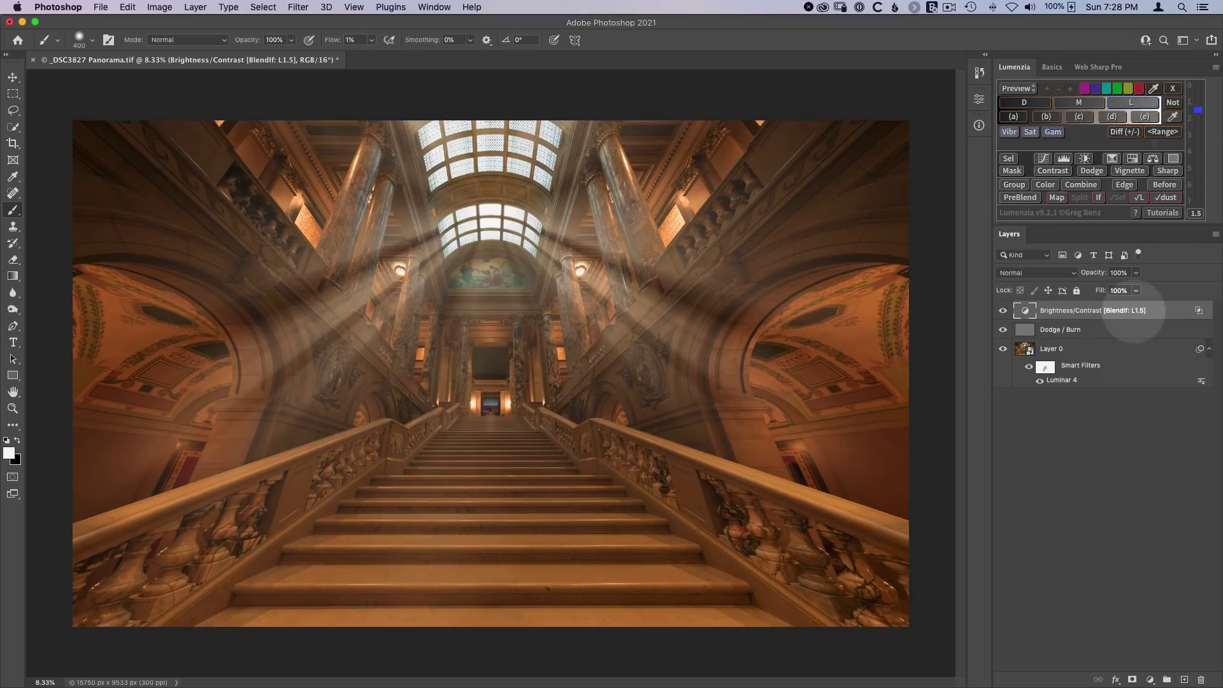
Step: Compare the image with and without the Brightness/Contrast layer, and set its brightness to -30
{"action": "left_click", "coordinate": [1003, 310]}
{"action": "left_click", "coordinate": [1002, 310]}
{"action": "left_click", "coordinate": [1003, 310]}
{"action": "left_click", "coordinate": [1003, 310]}
{"action": "left_click", "coordinate": [1002, 310]}
{"action": "left_click", "coordinate": [1003, 310]}
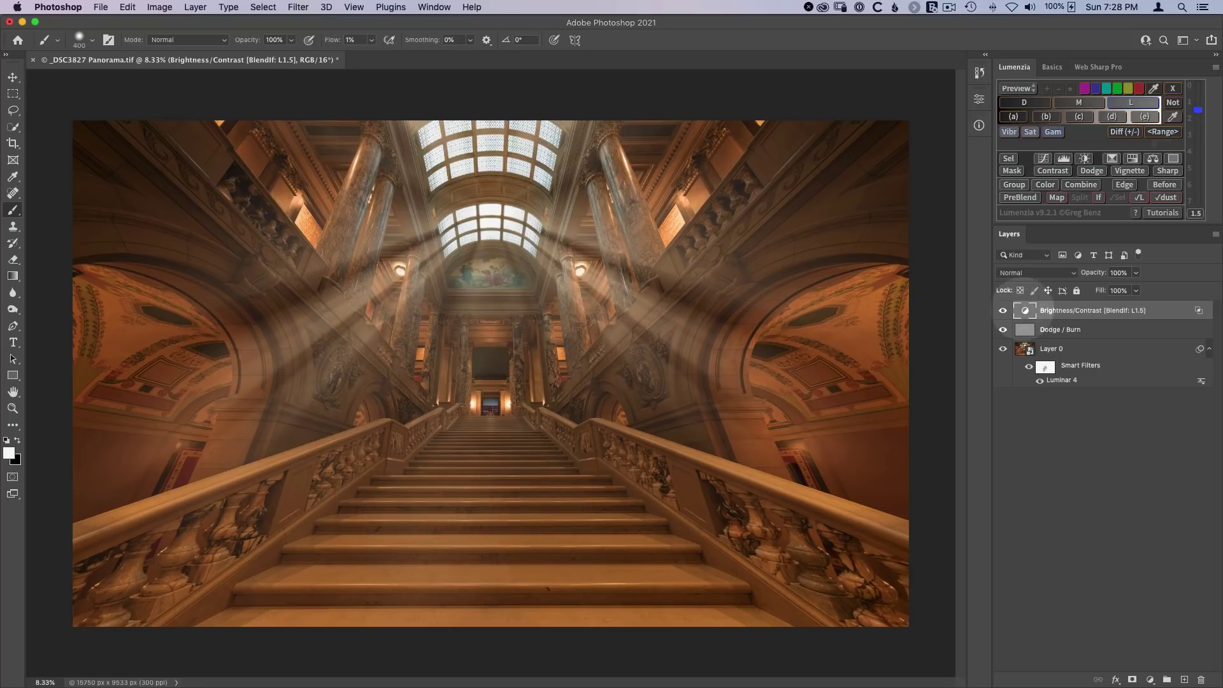
{"action": "double_click", "coordinate": [1024, 310]}
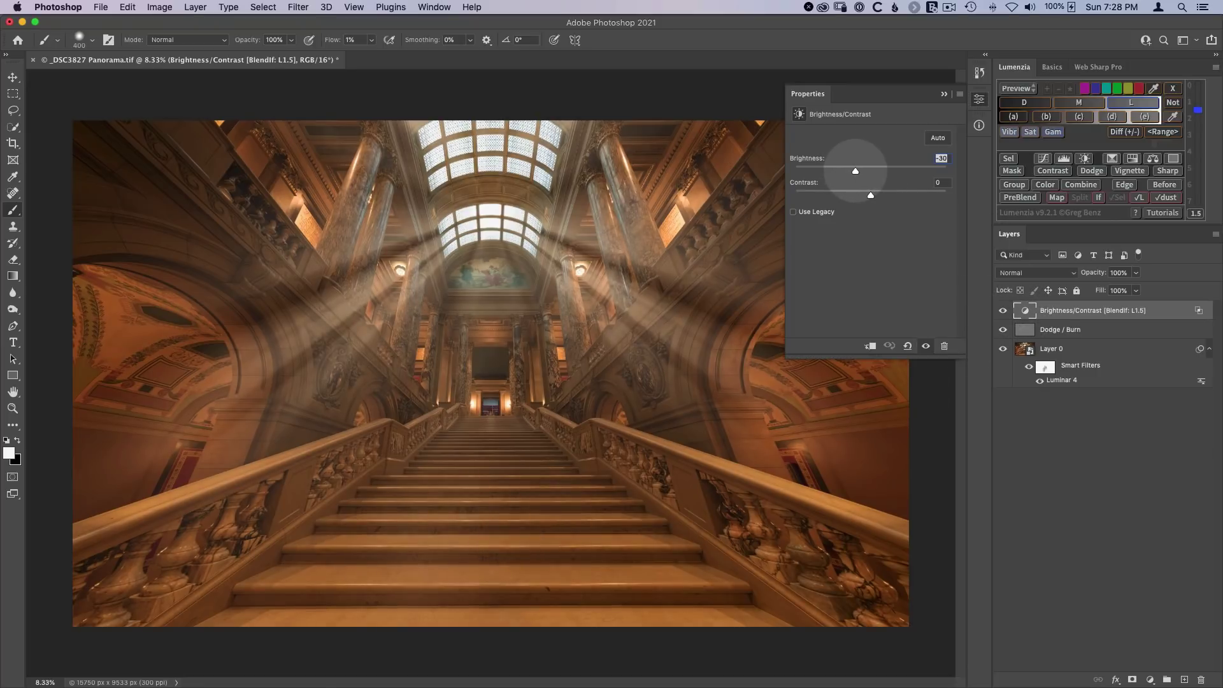
{"action": "left_click", "coordinate": [979, 98]}
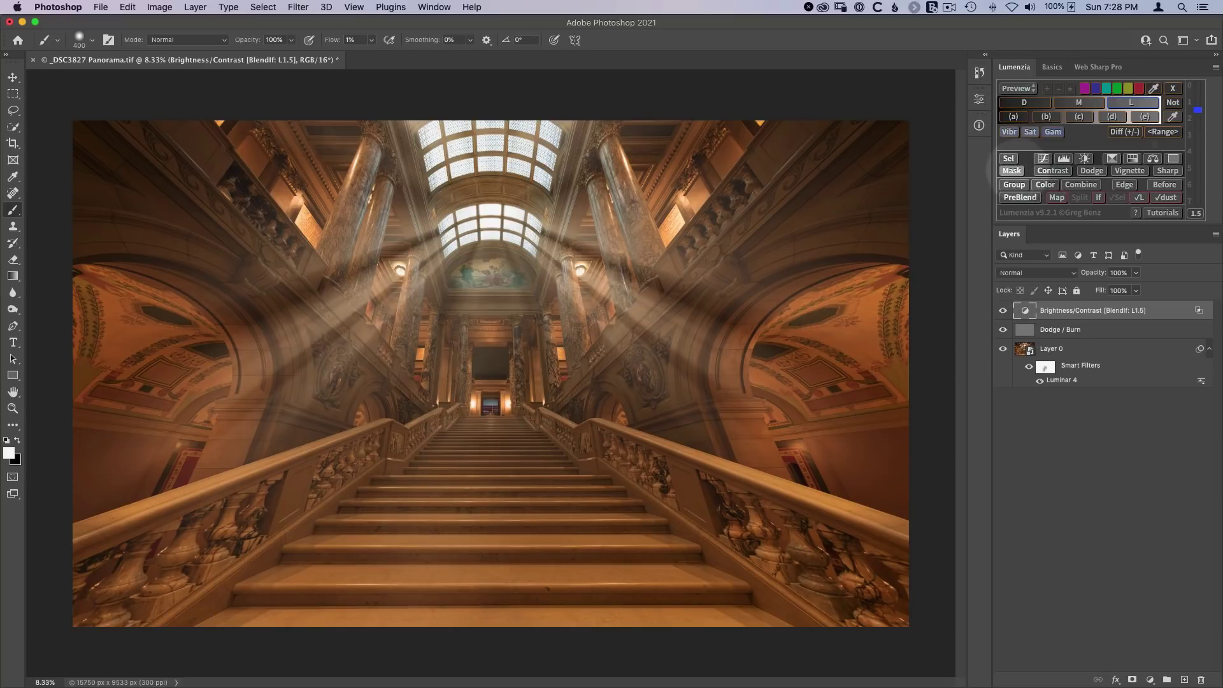
Step: Add a black mask to the Brightness/Contrast layer with a gradient revealing it over the lowest stairs, and check its effect
{"action": "left_click", "coordinate": [1012, 170]}
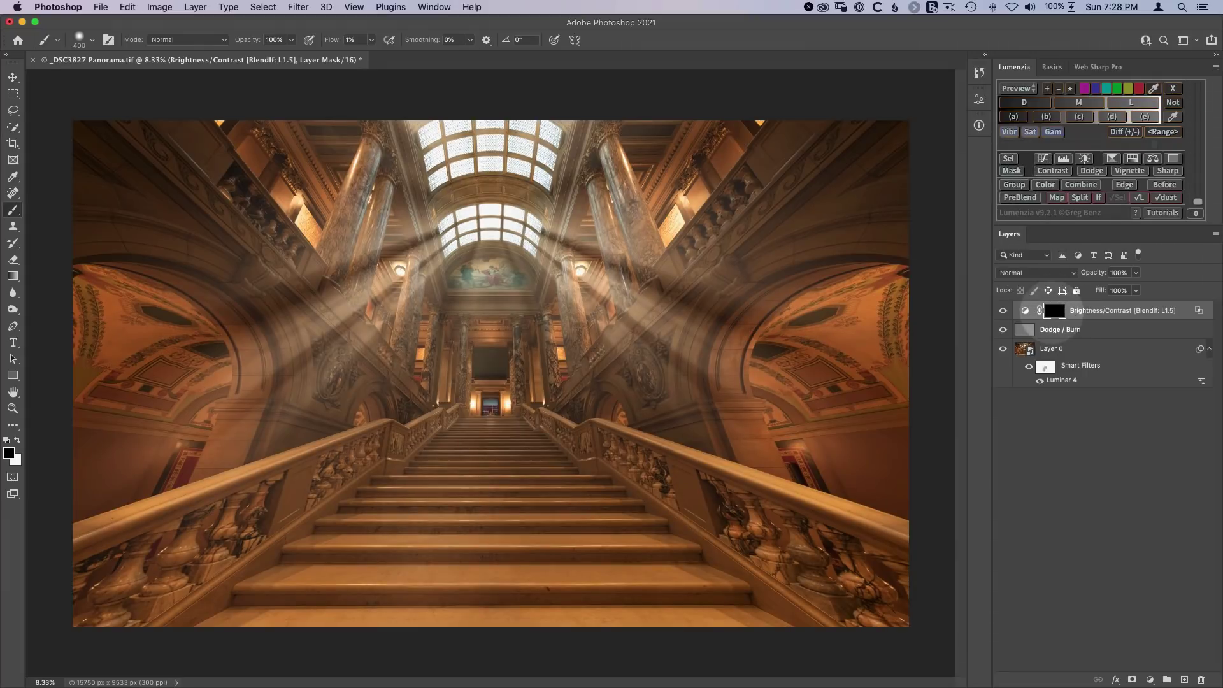
{"action": "key", "text": "g"}
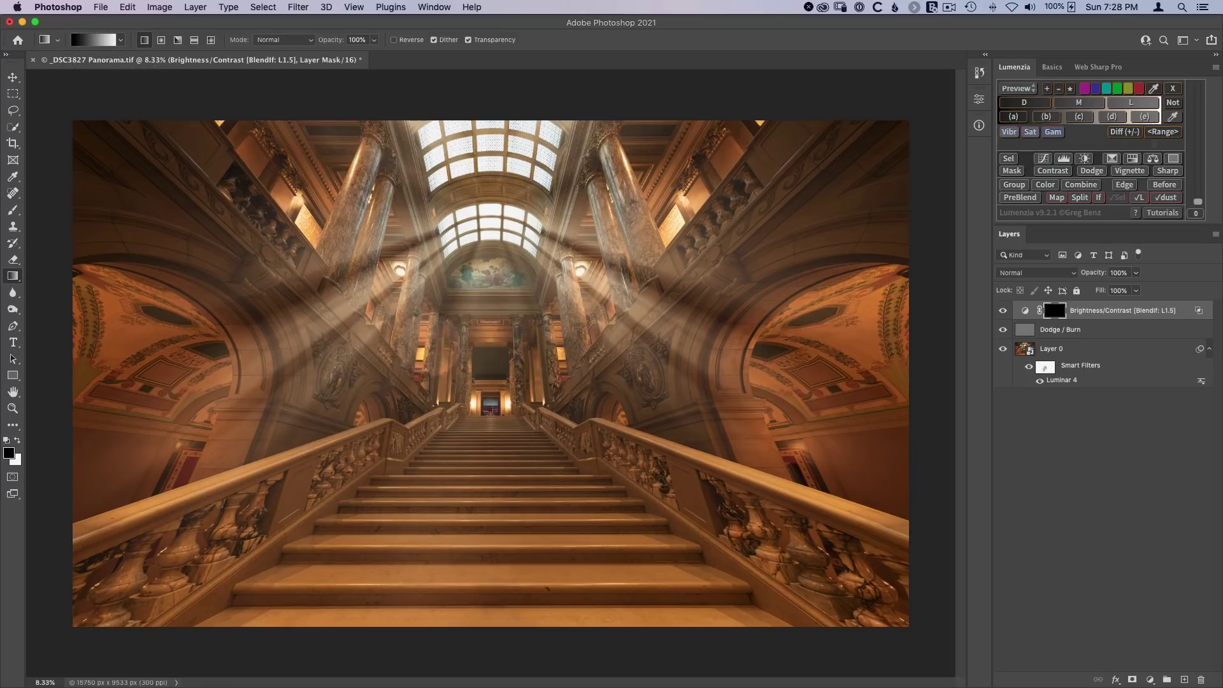
{"action": "left_click_drag", "start_coordinate": [502, 478], "coordinate": [483, 593]}
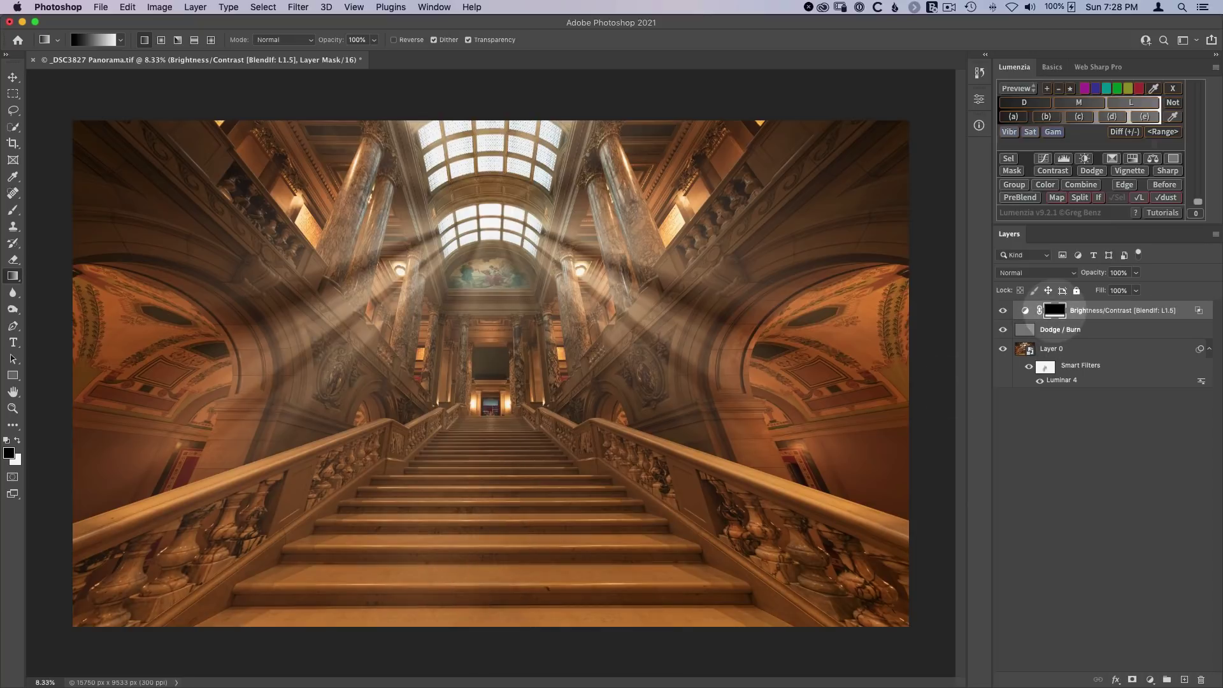
{"action": "left_click", "coordinate": [1054, 310], "text": "alt"}
{"action": "left_click", "coordinate": [1054, 310], "text": "alt"}
{"action": "left_click", "coordinate": [1003, 311]}
{"action": "left_click", "coordinate": [1002, 310]}
{"action": "left_click", "coordinate": [1002, 311]}
{"action": "left_click", "coordinate": [1002, 310]}
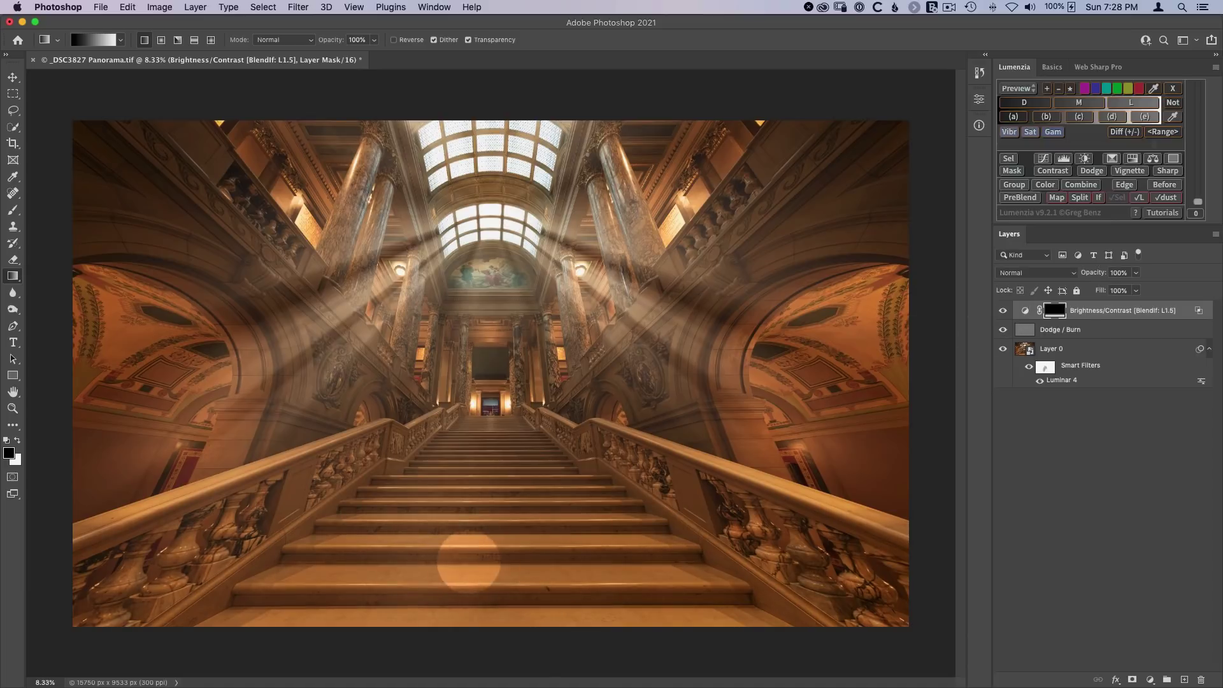